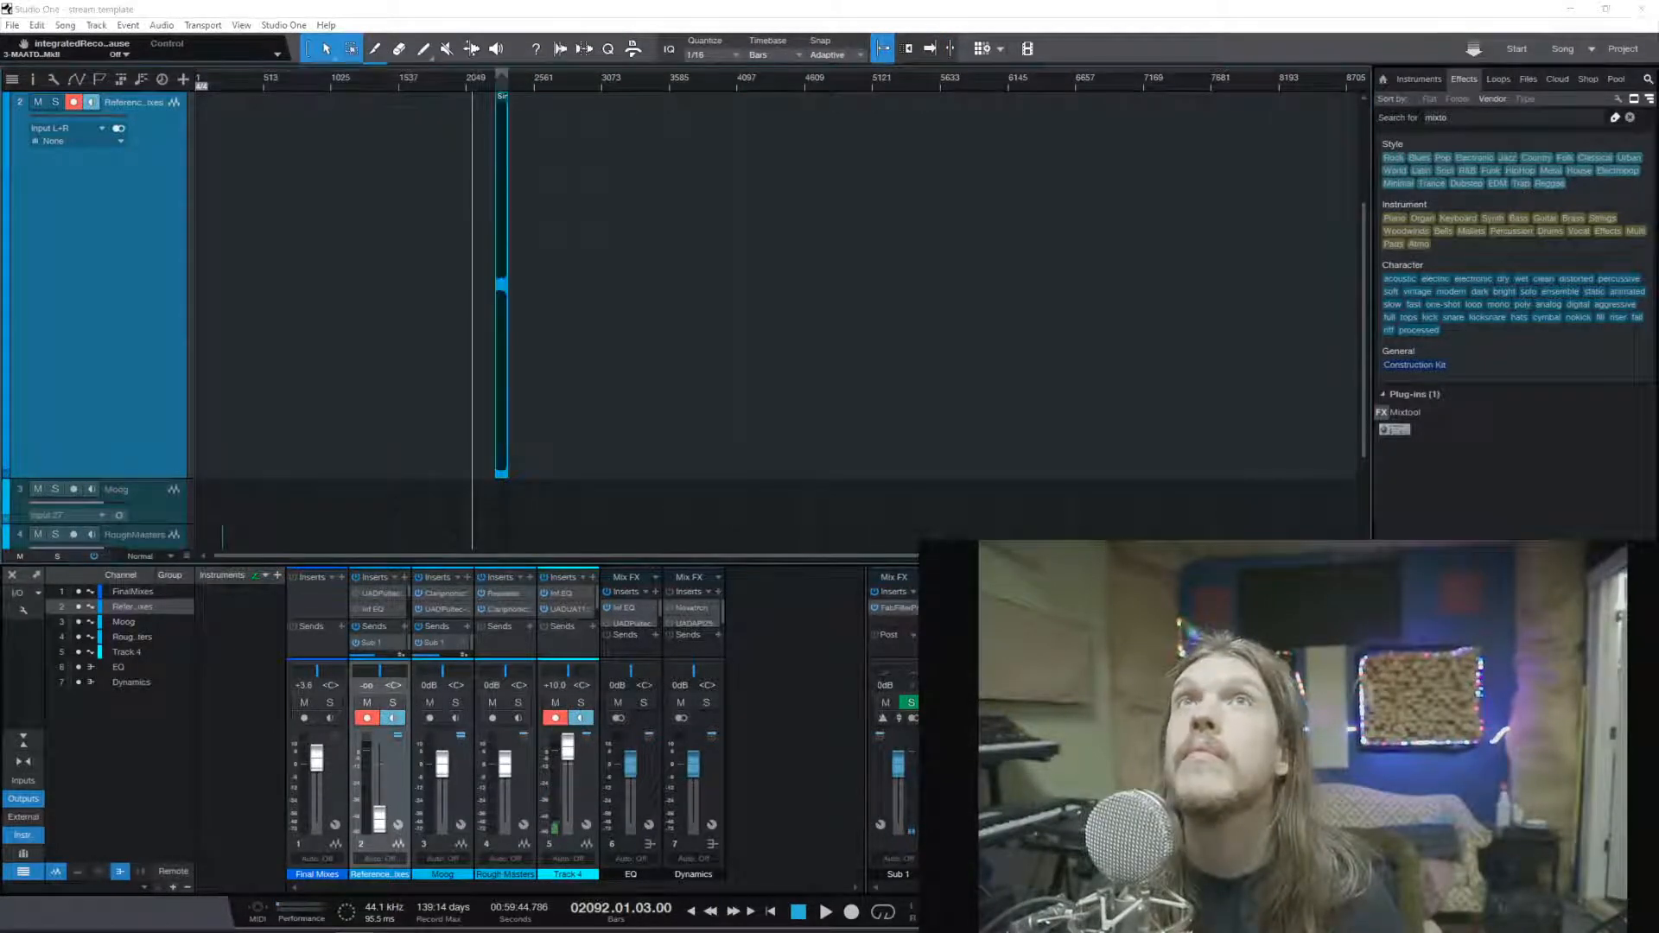
Set the playhead to the start of the "I Read You Like A Book" clip on the Reference Mixes track
key(e)
key(e)
key(e)
key(e)
key(e)
key(e)
key(e)
key(e)
key(e)
key(e)
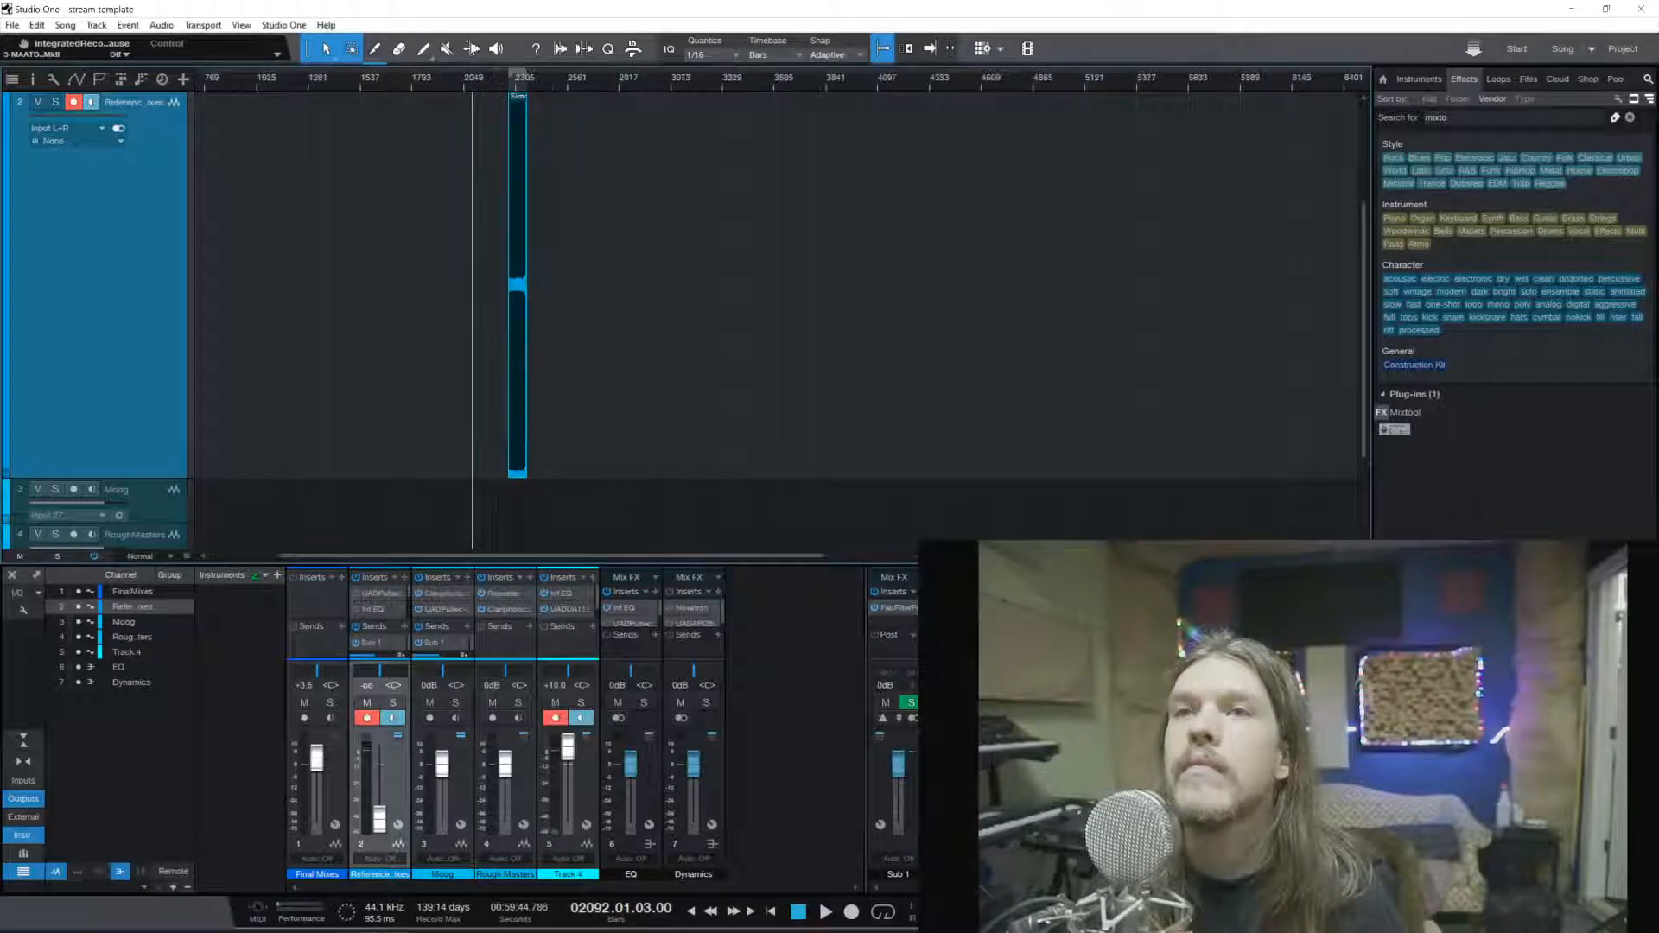
key(e)
key(e)
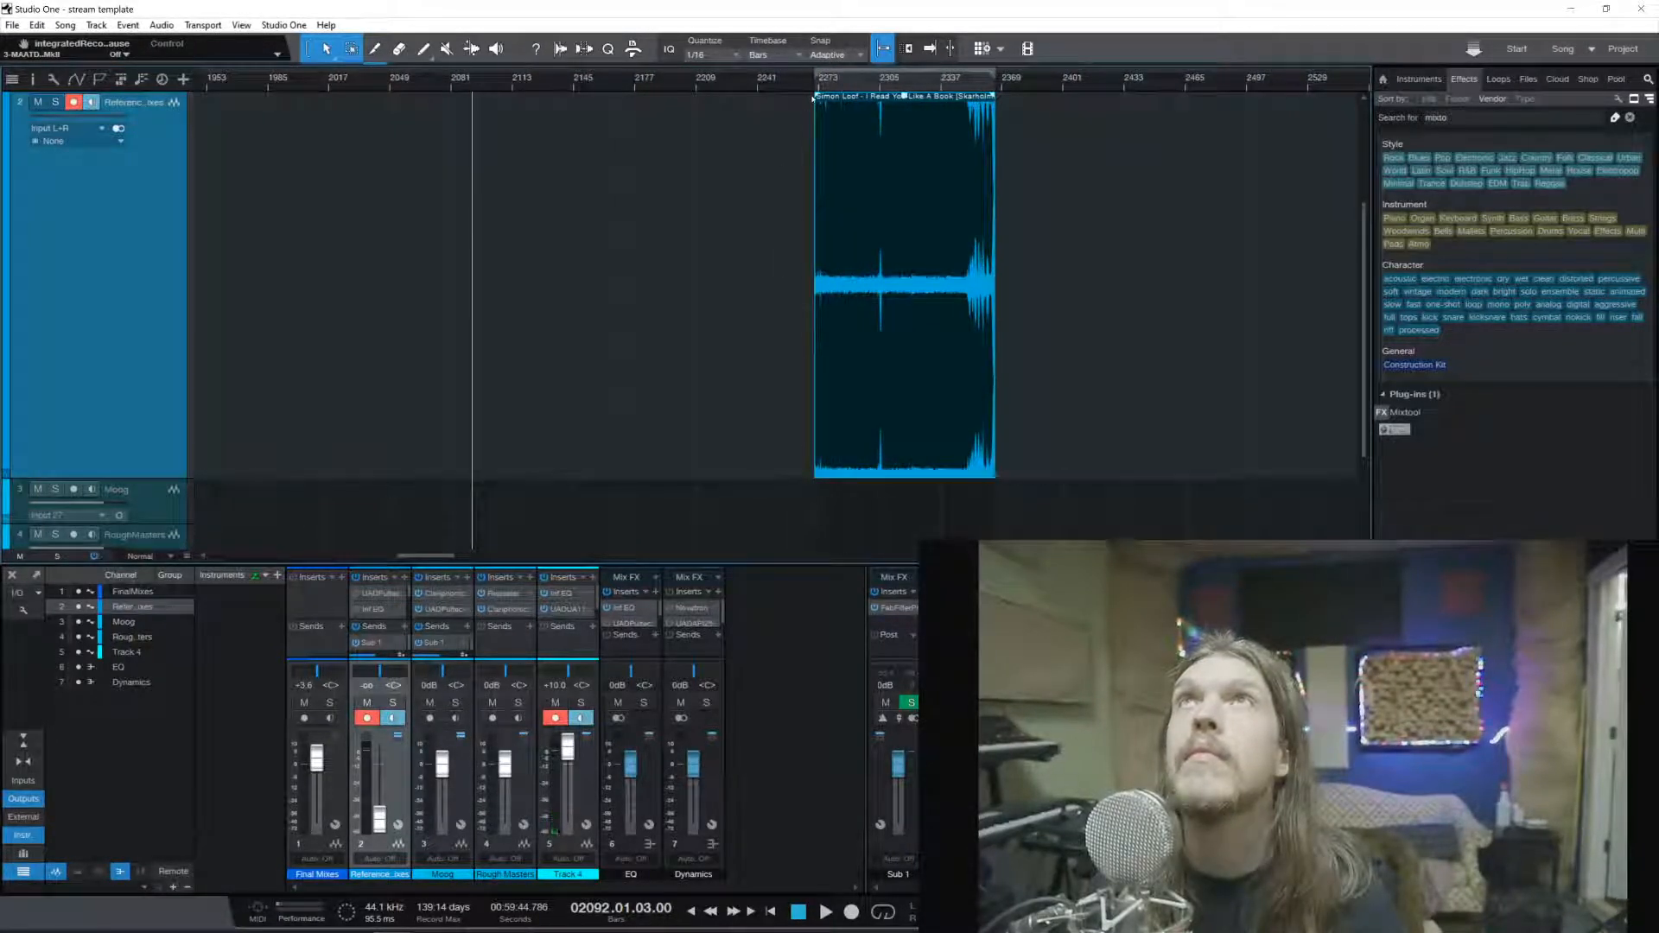
click(815, 81)
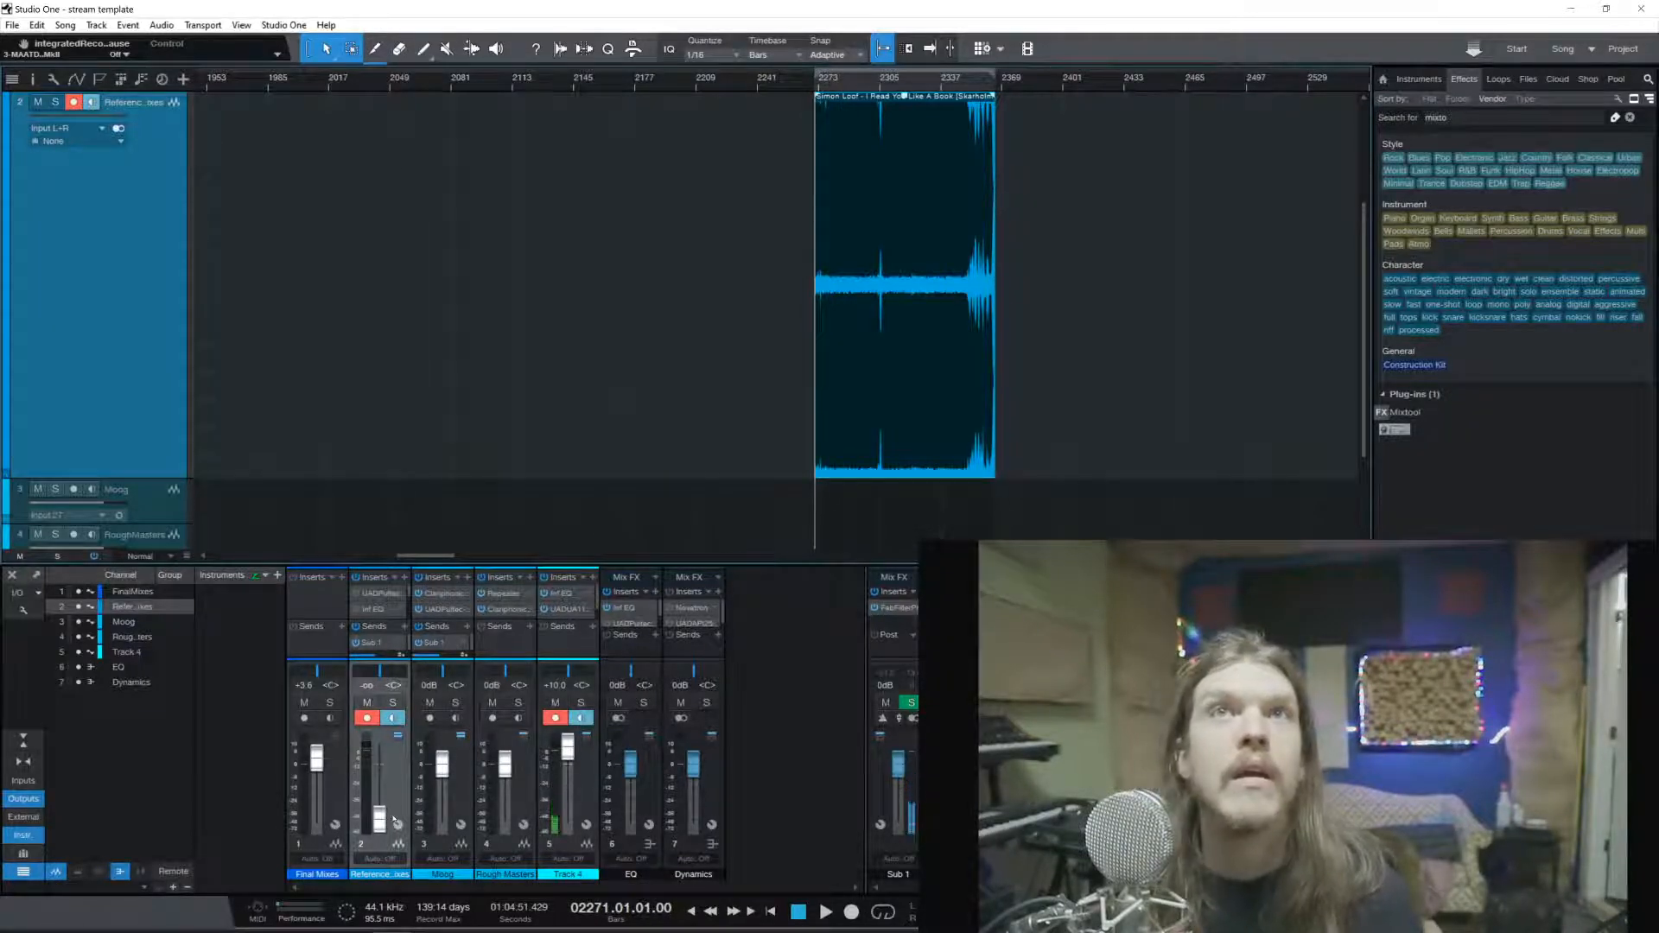
Raise the Reference Mixes fader to about -9.5 dB, turn off record arming on it and Track 4, and start playback
drag(379, 817, 391, 789)
click(370, 719)
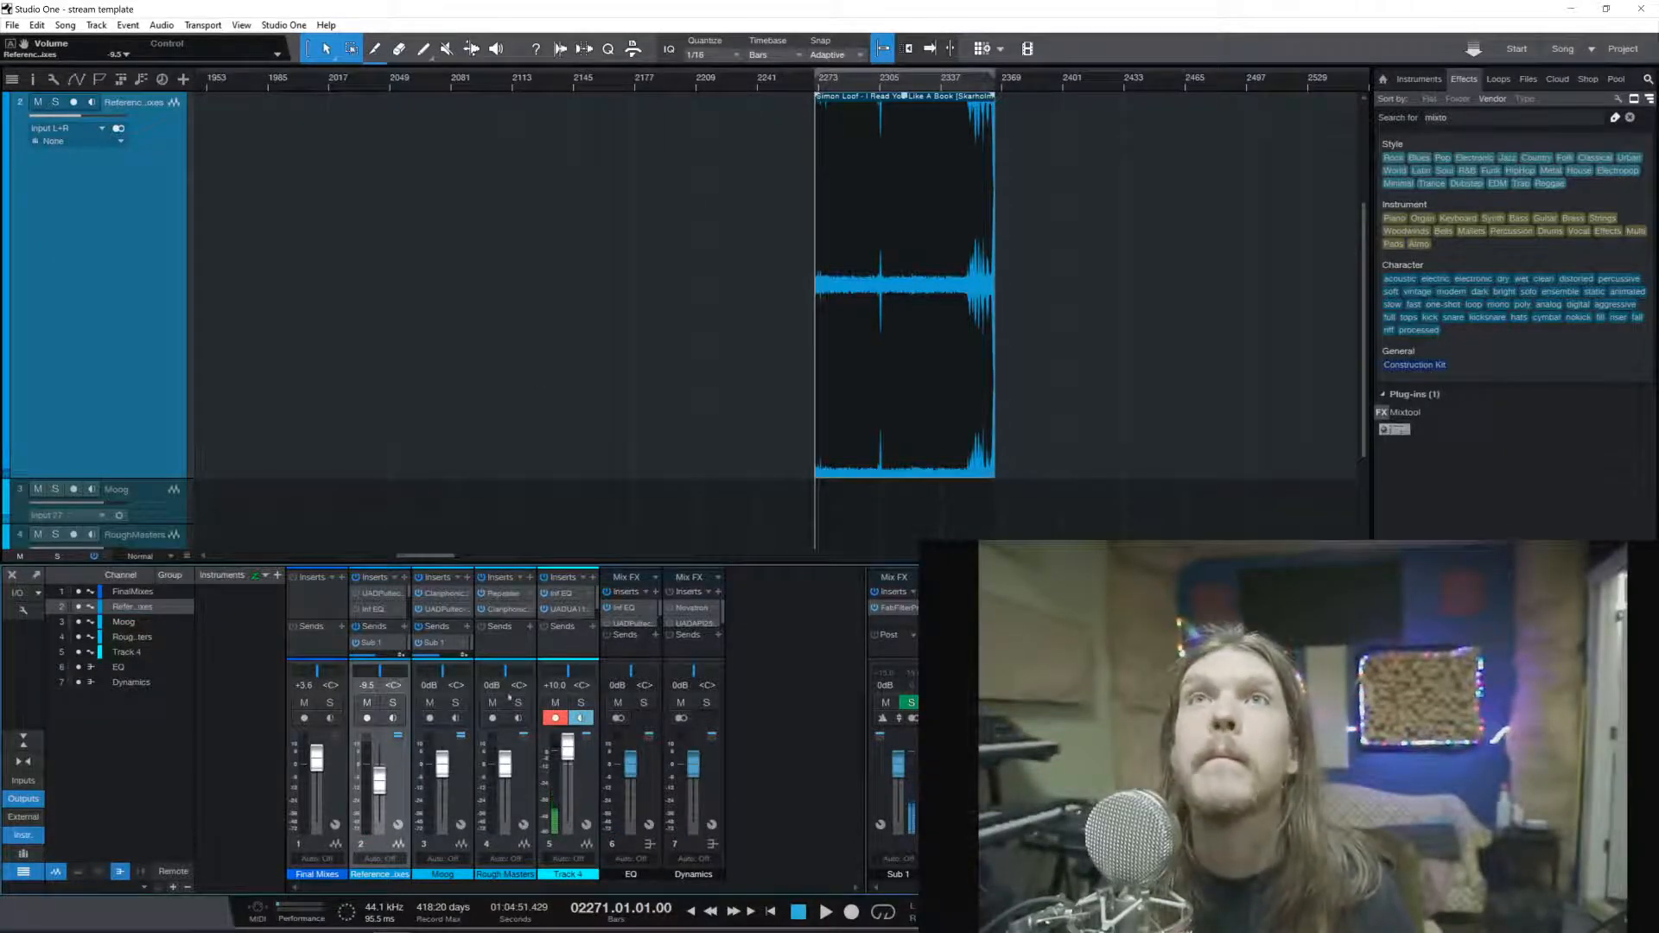
click(554, 718)
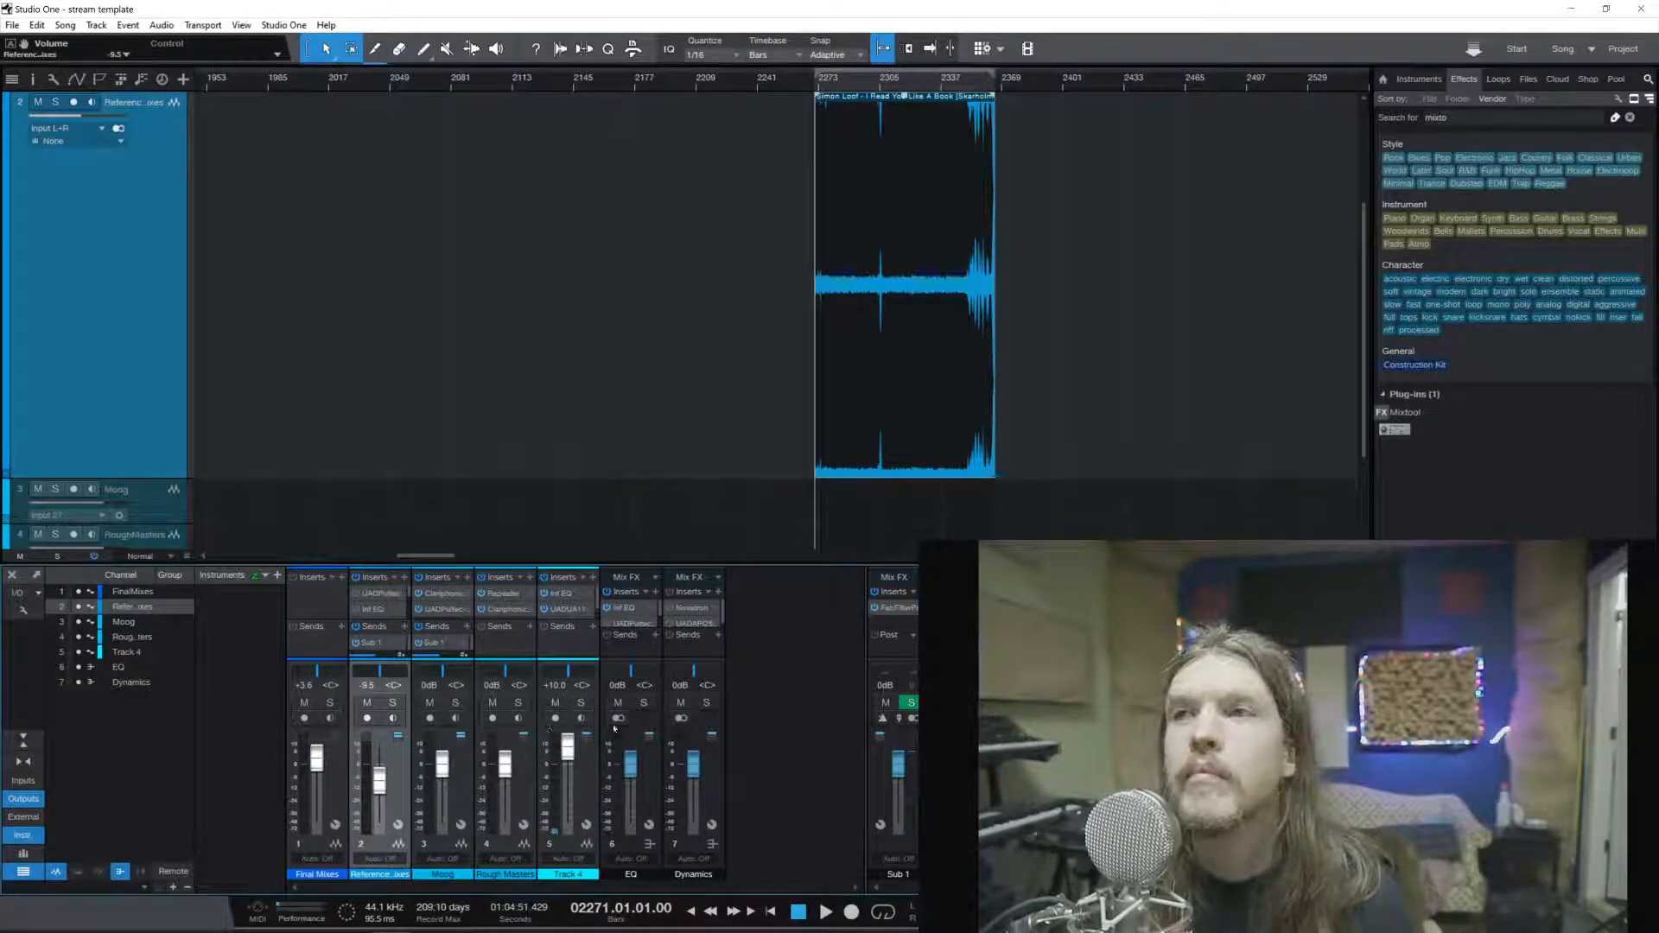
key(space)
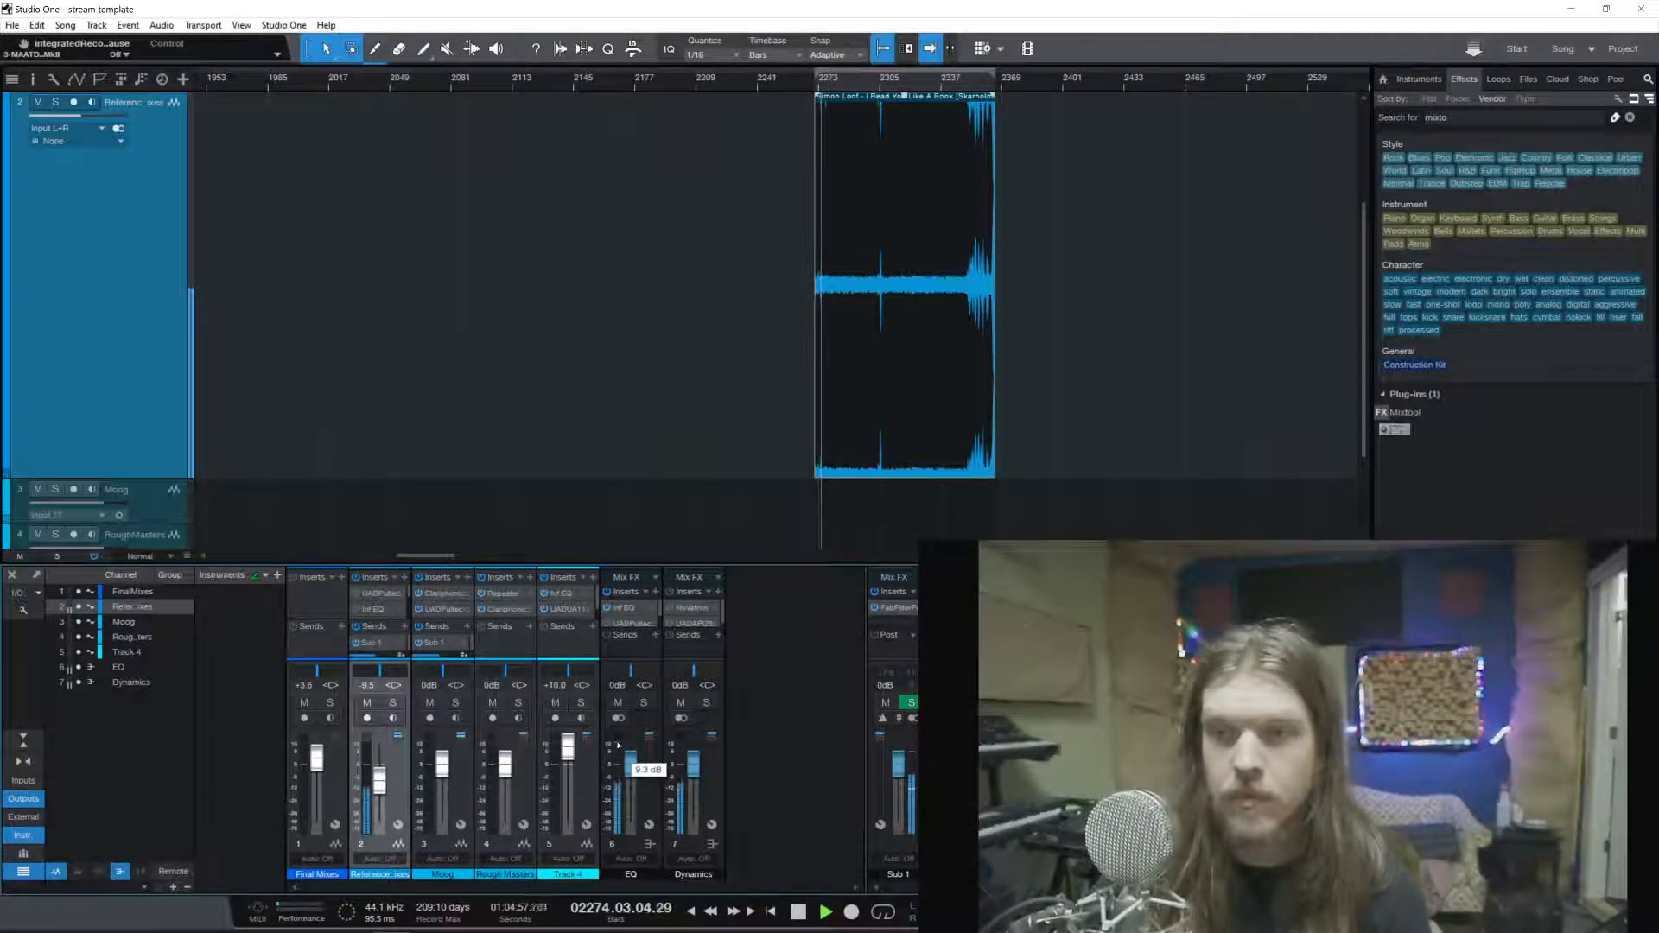
Briefly re-arm Track 4 twice during playback, disarming it again each time
click(555, 718)
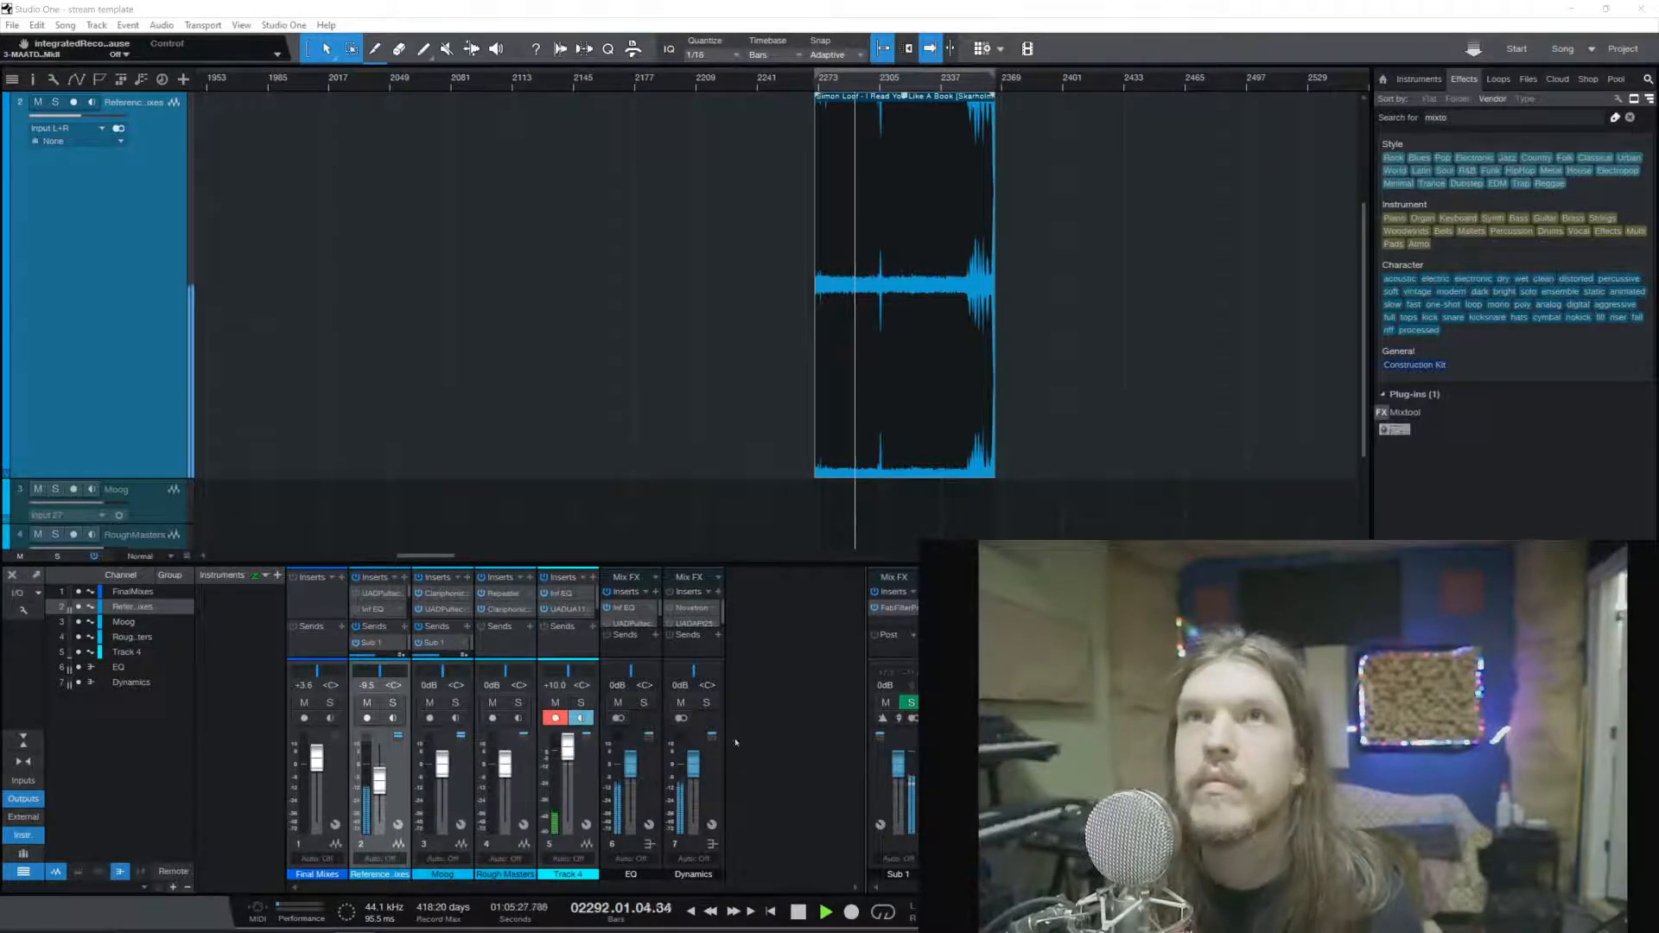
click(554, 718)
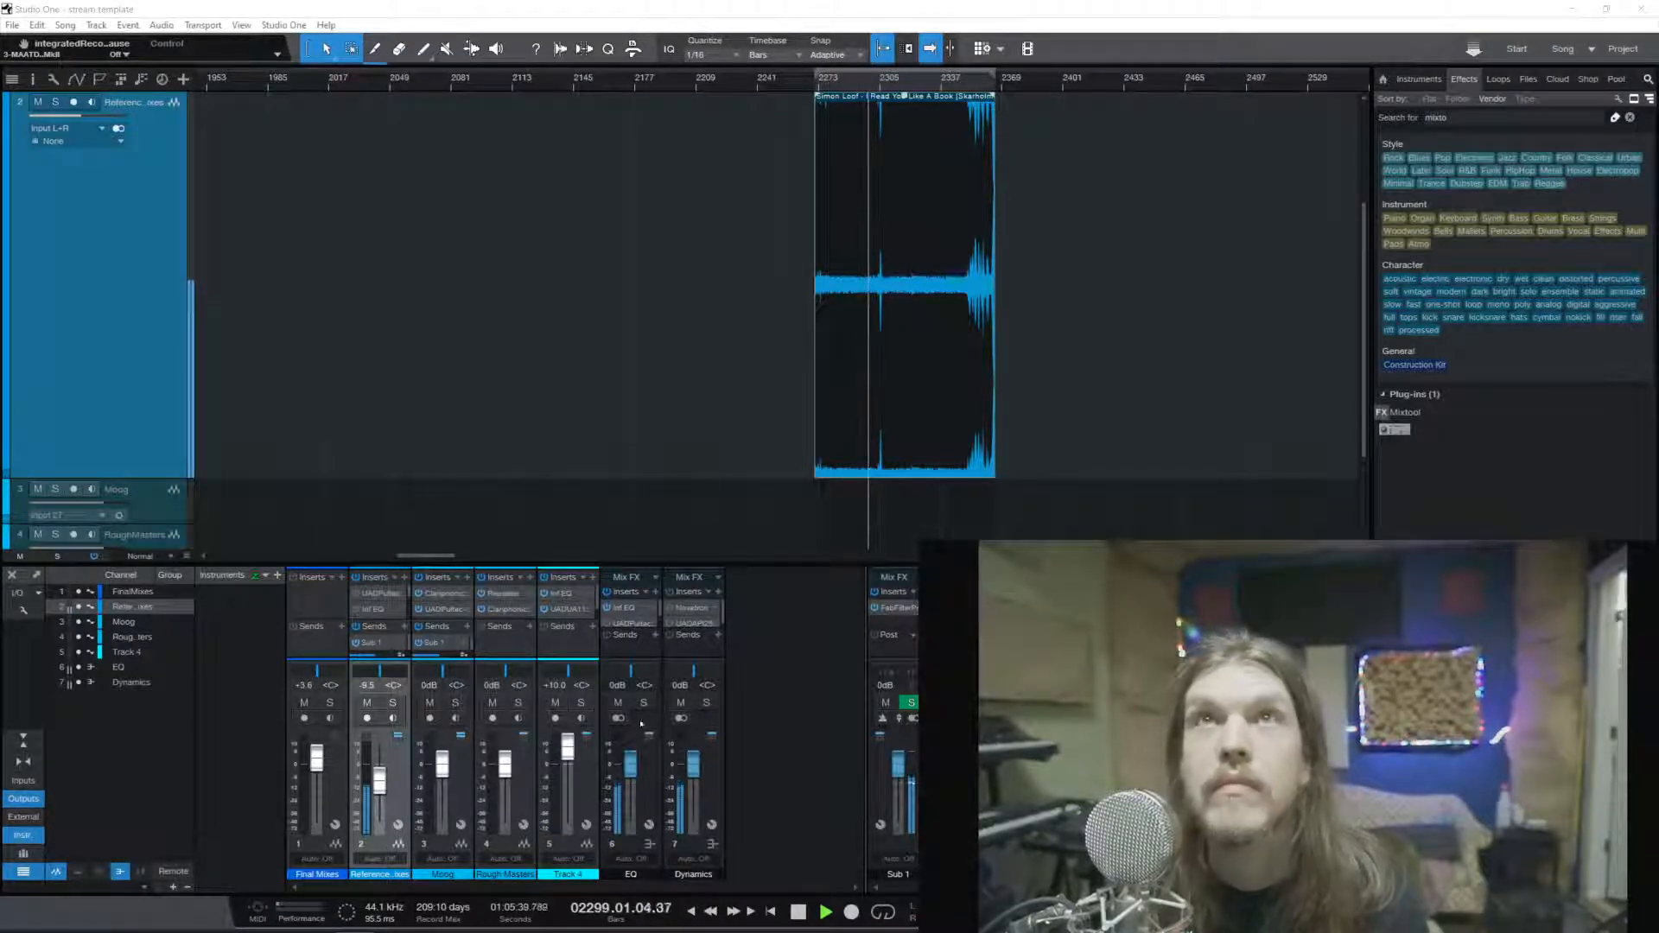
click(555, 718)
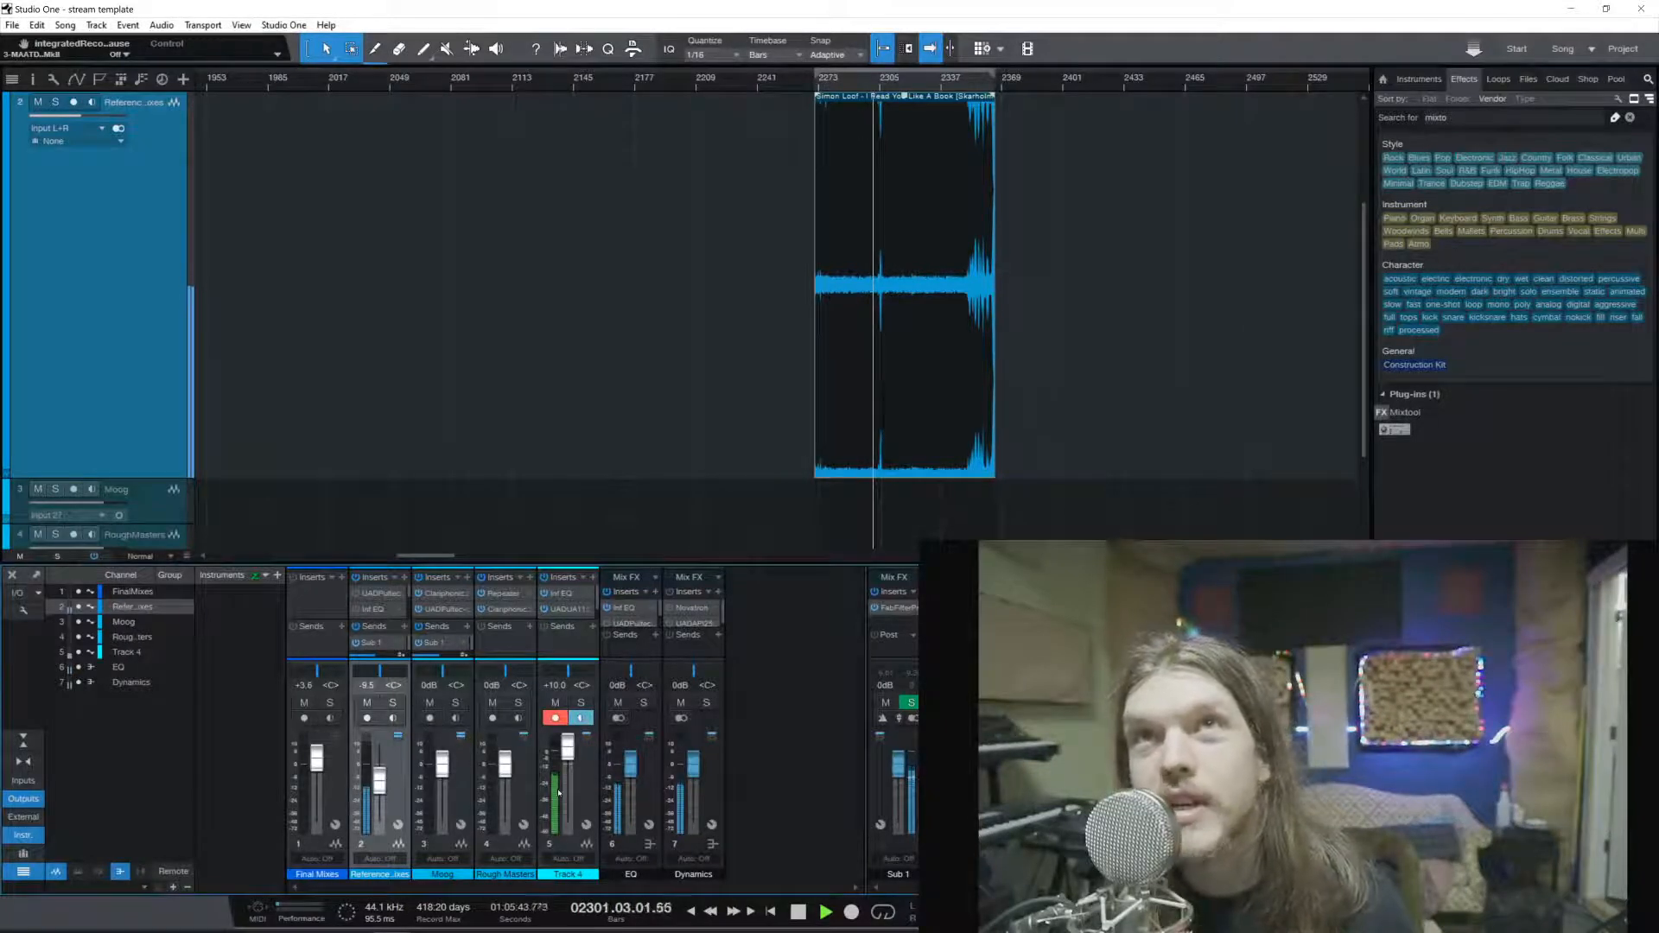
click(554, 718)
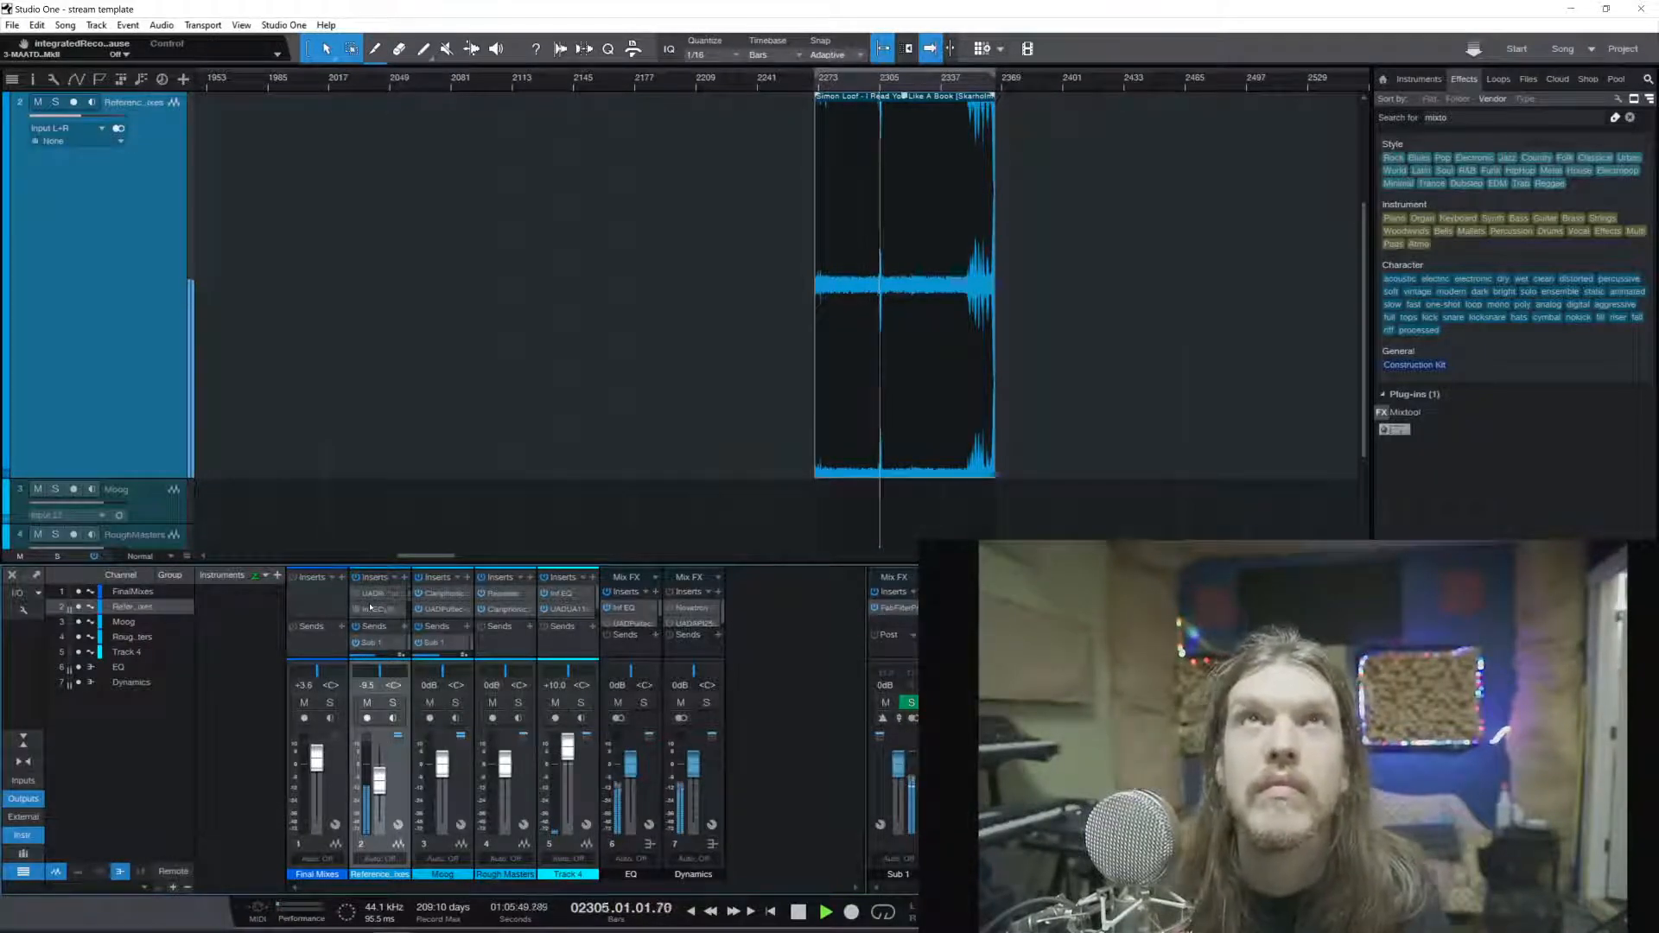
Examine the playing reference clip with the PAZ Analyzer and MAAT DRMeter MkII inserts on Reference Mixes
scroll(379, 610, up, 1)
scroll(380, 602, up, 2)
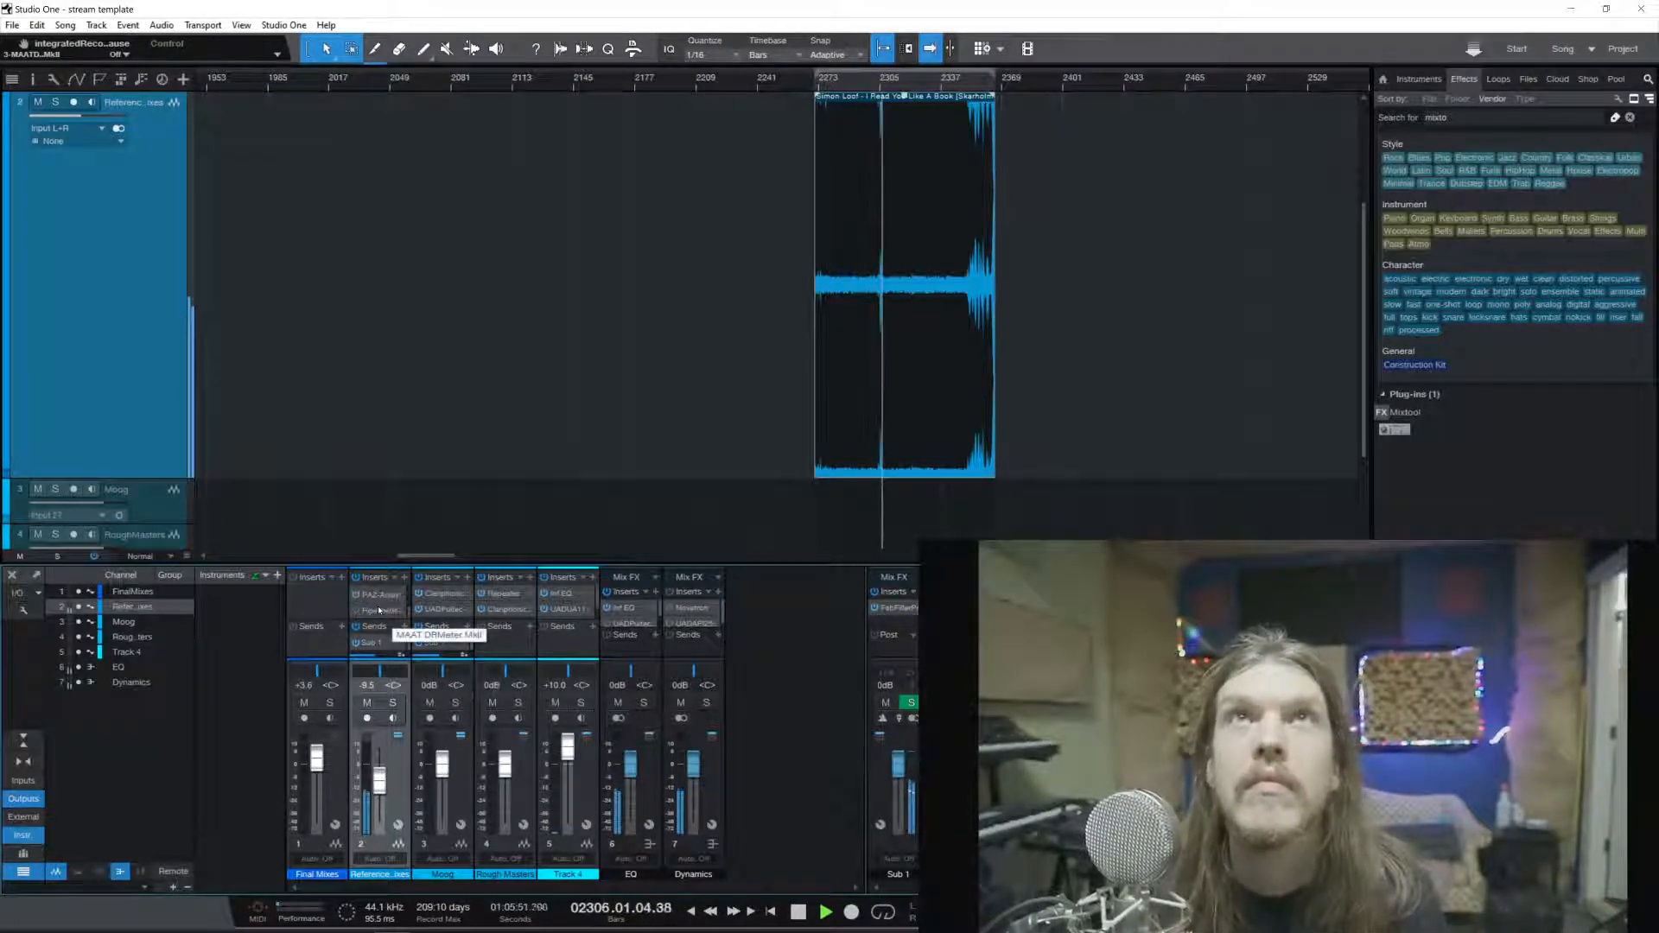
double_click(381, 598)
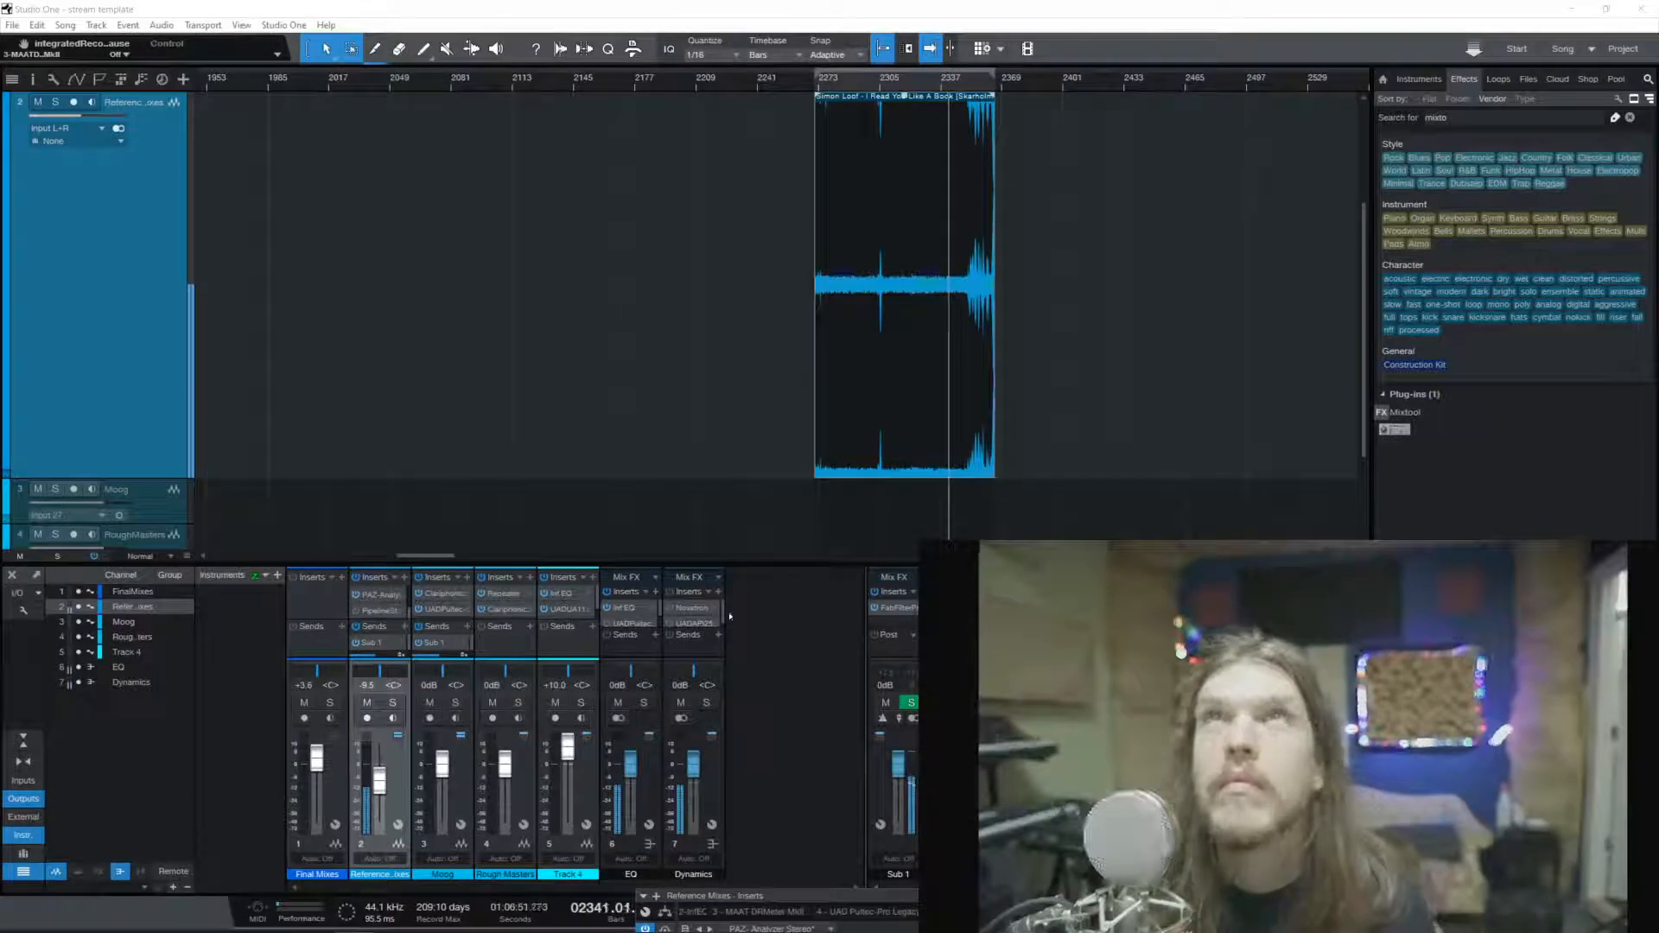
scroll(382, 614, down, 2)
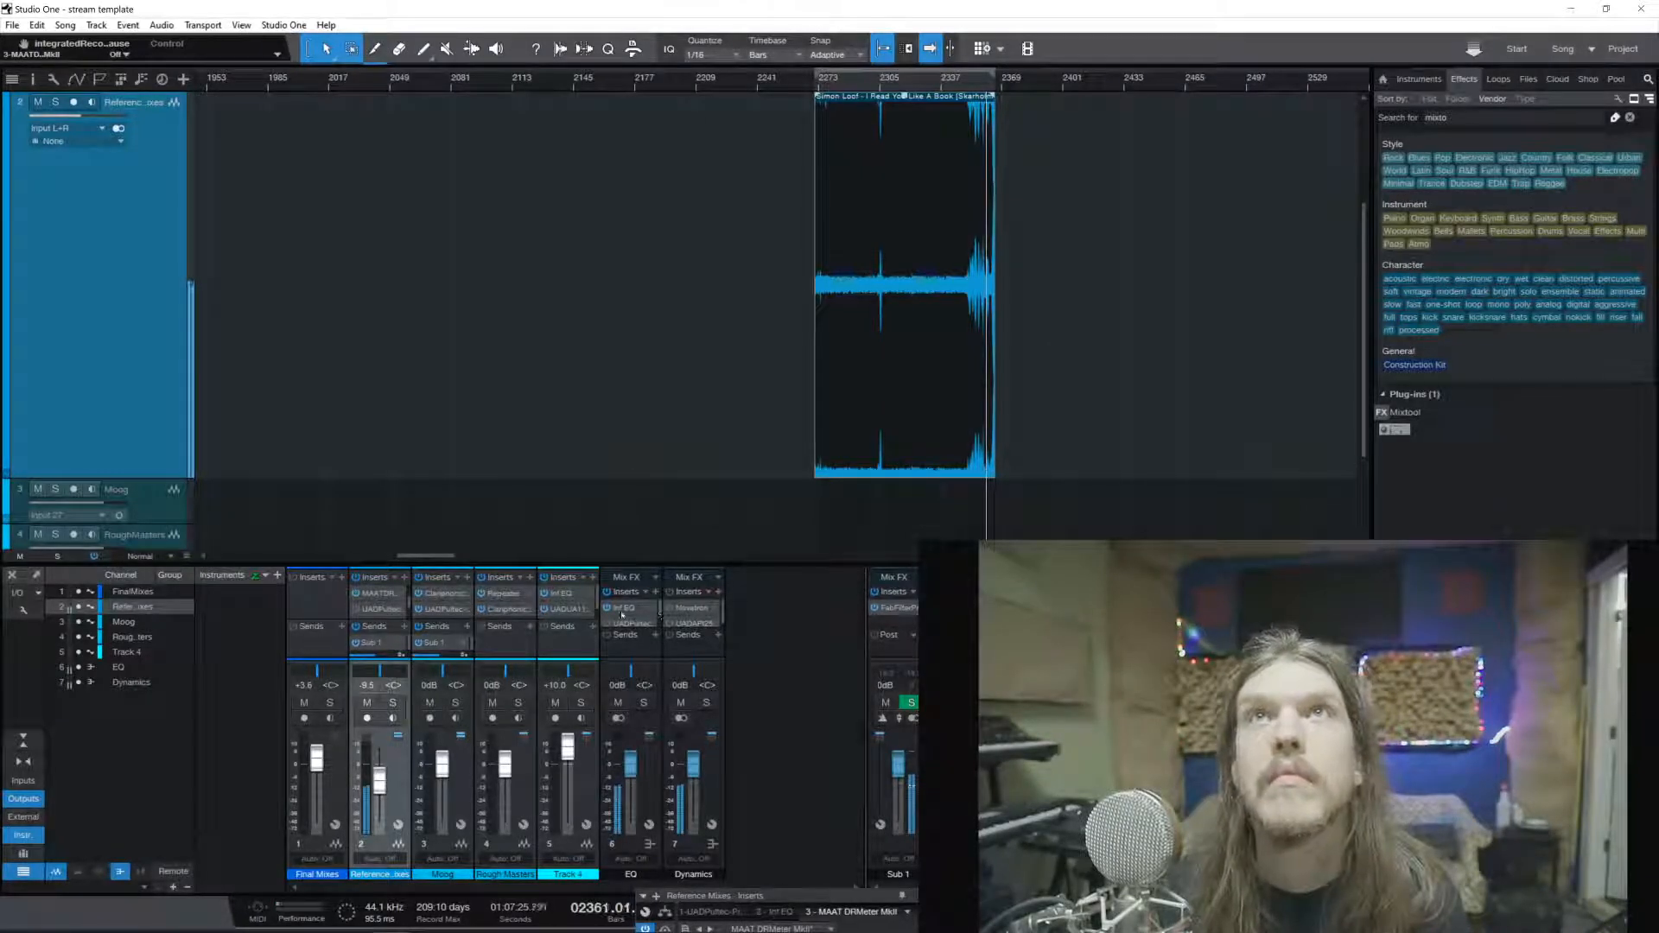
scroll(367, 609, down, 2)
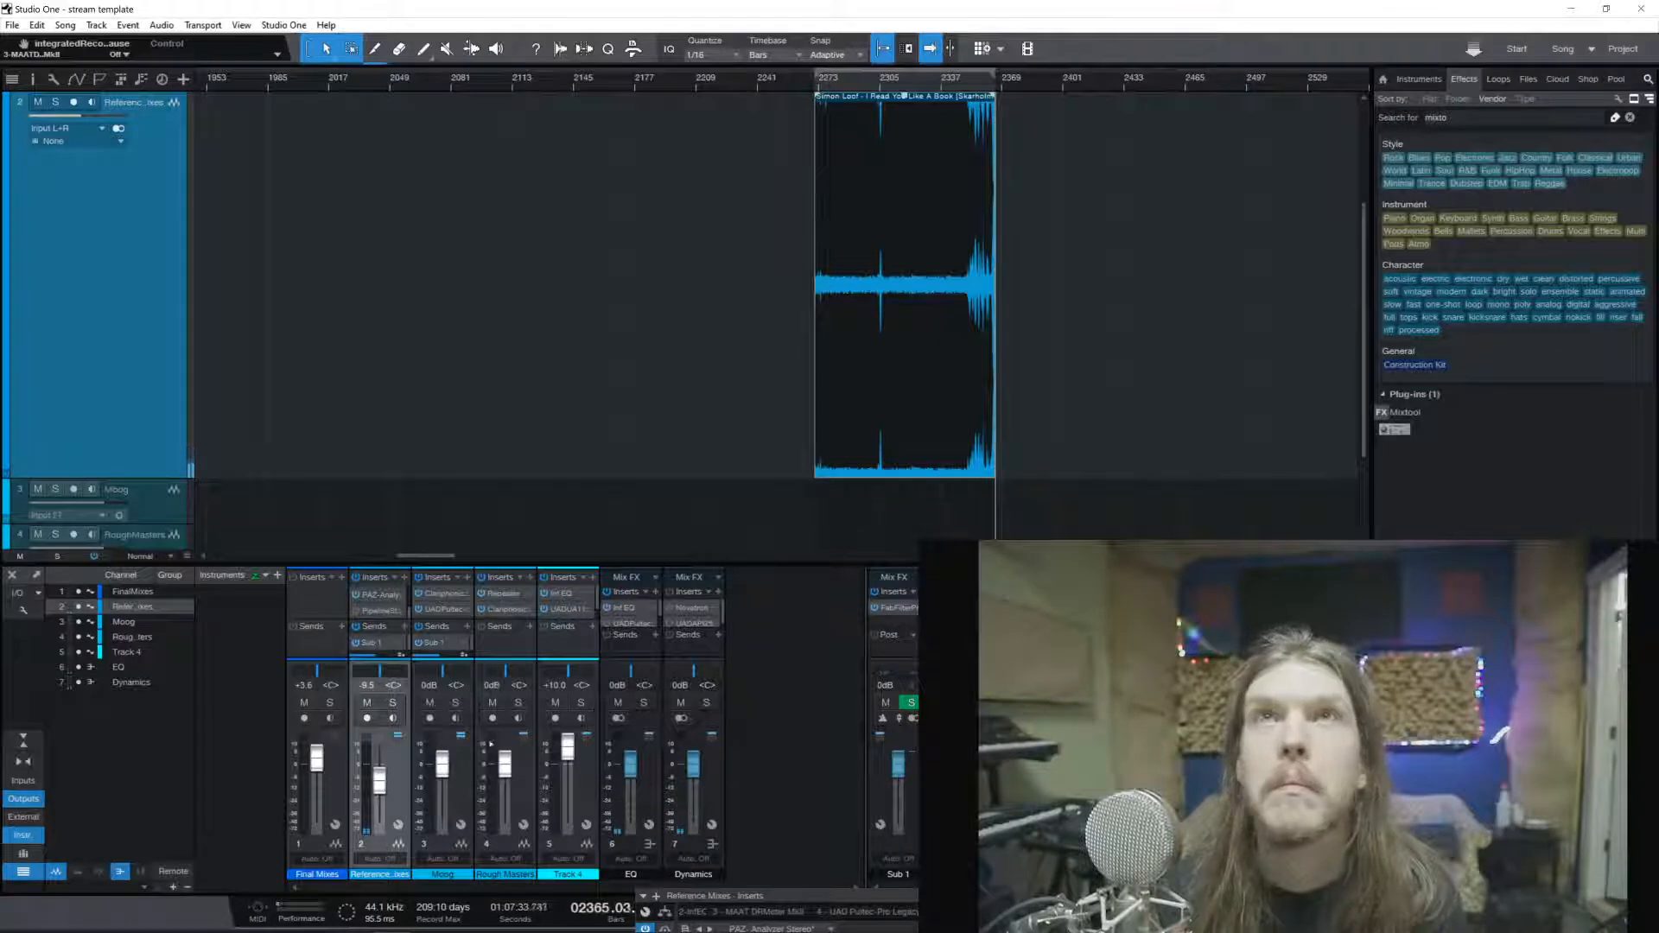
Re-arm Track 4 and replay the clip from near its start, moving the plug-in window off the transport controls before stopping
click(555, 718)
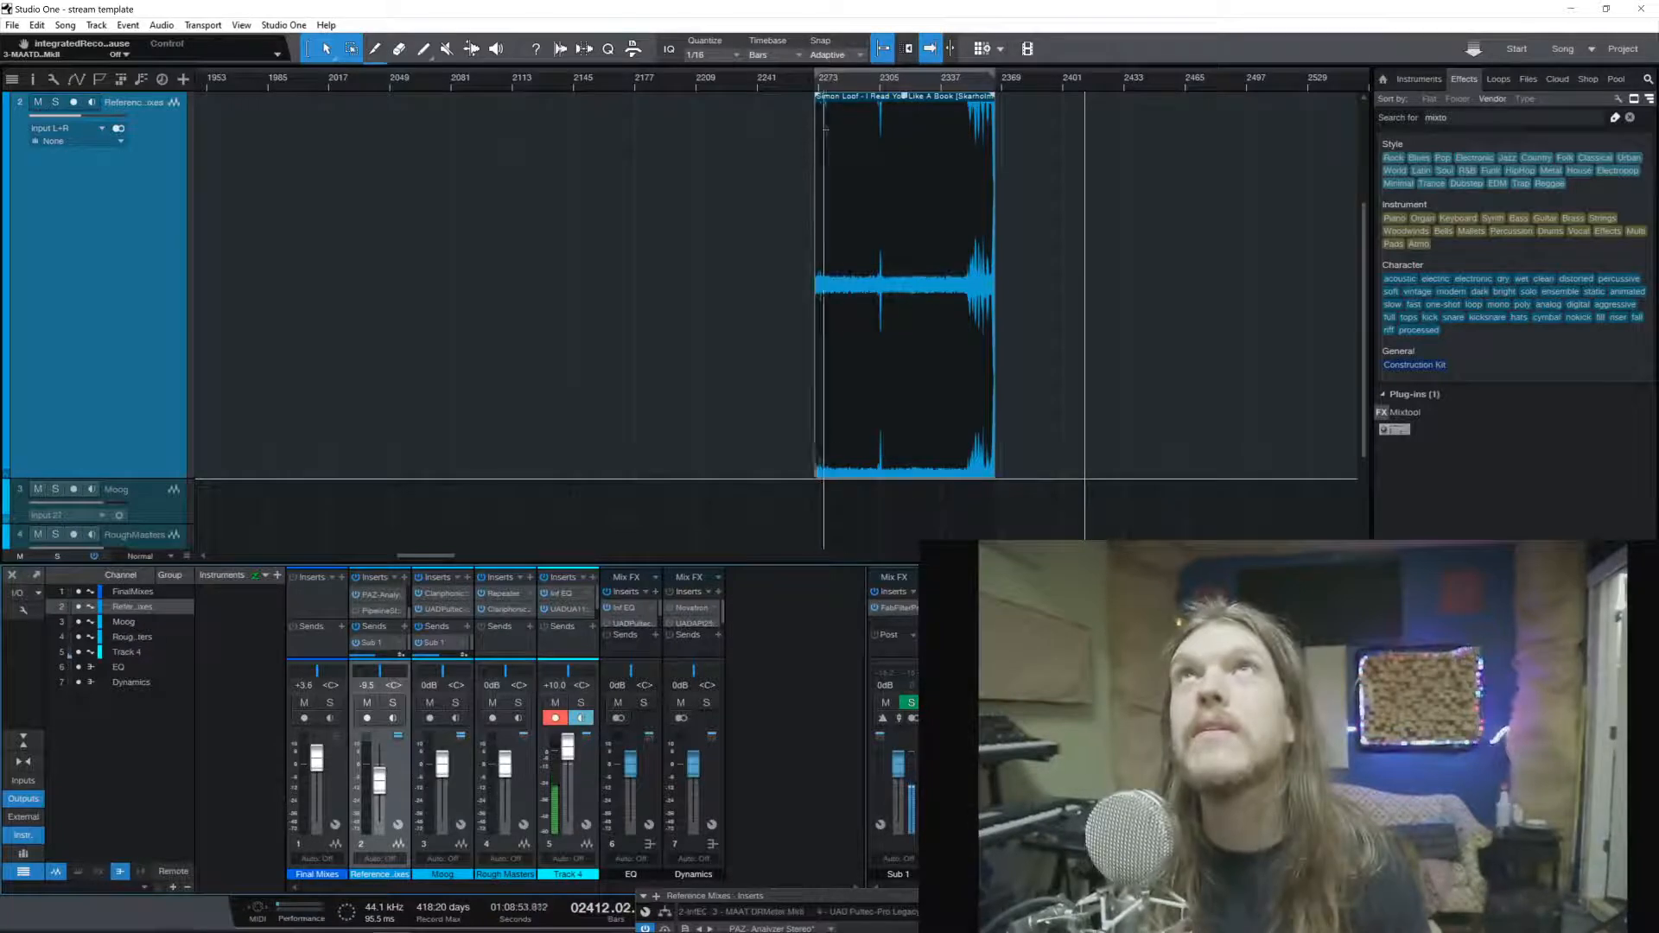
click(843, 86)
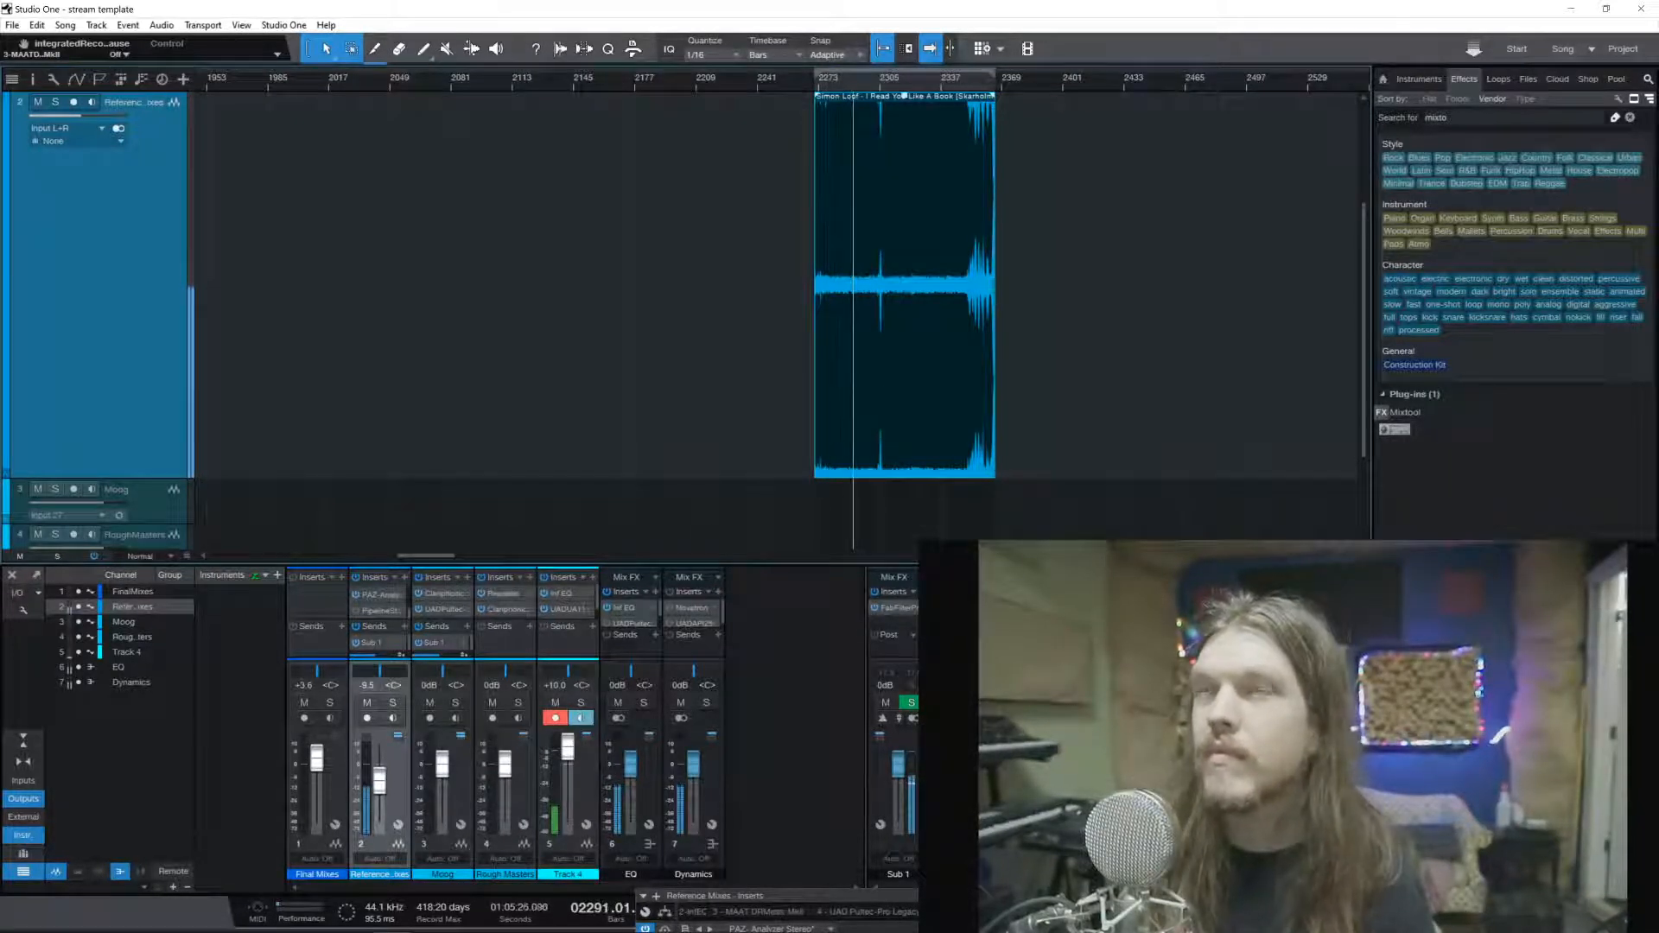
drag(935, 901, 614, 908)
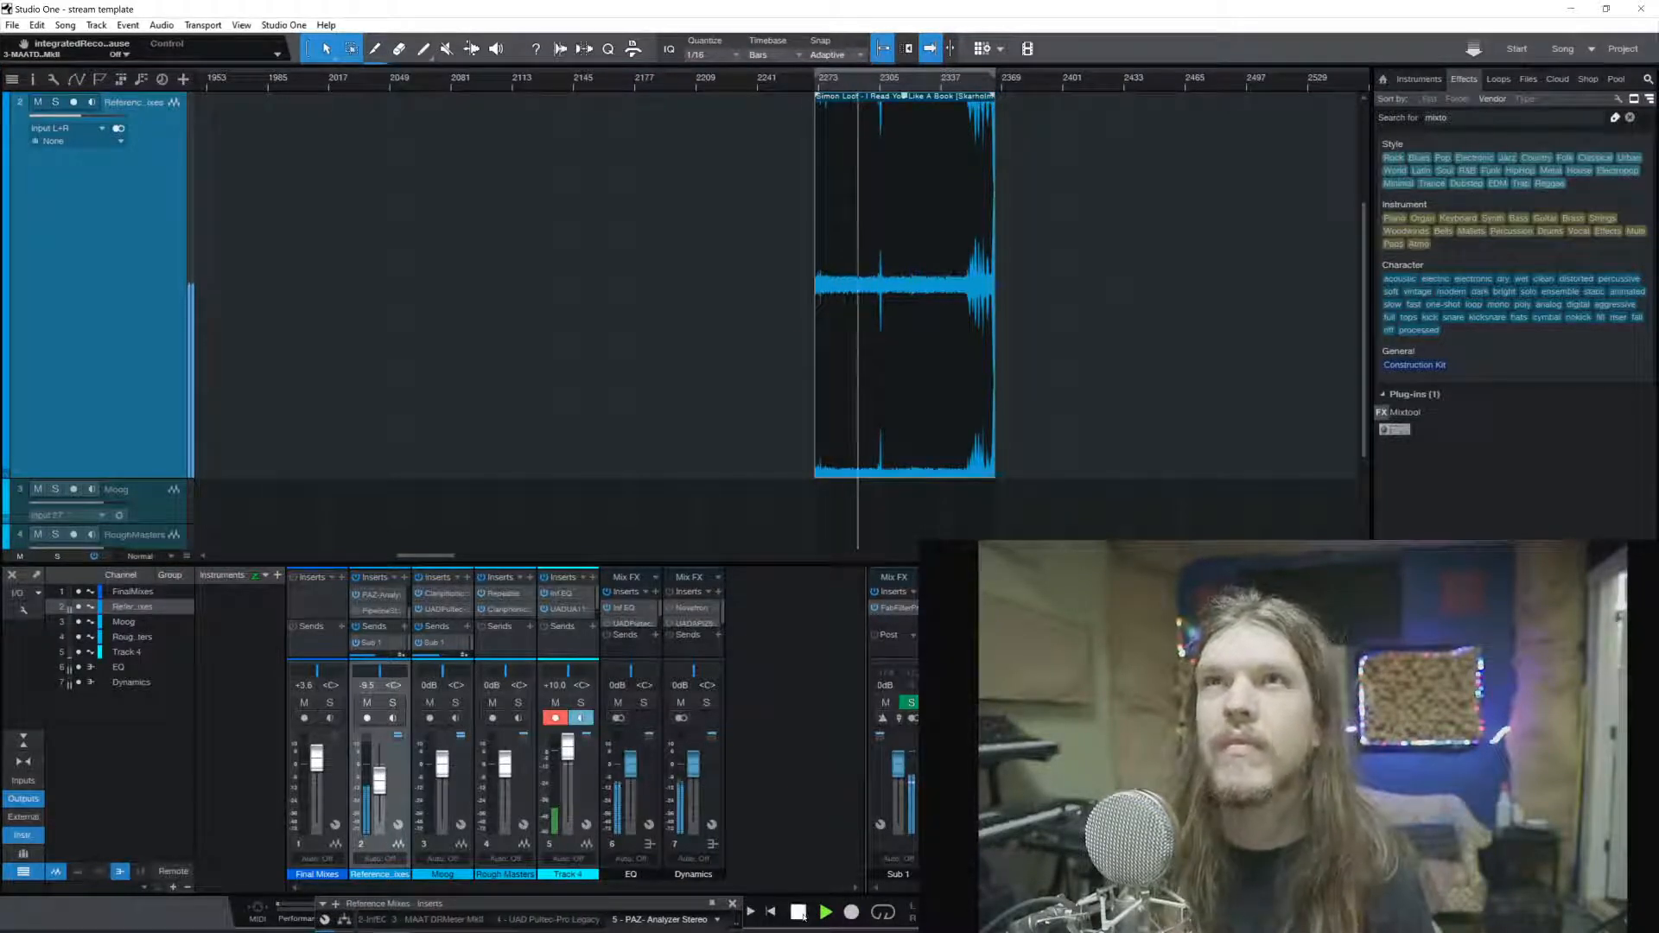
click(800, 918)
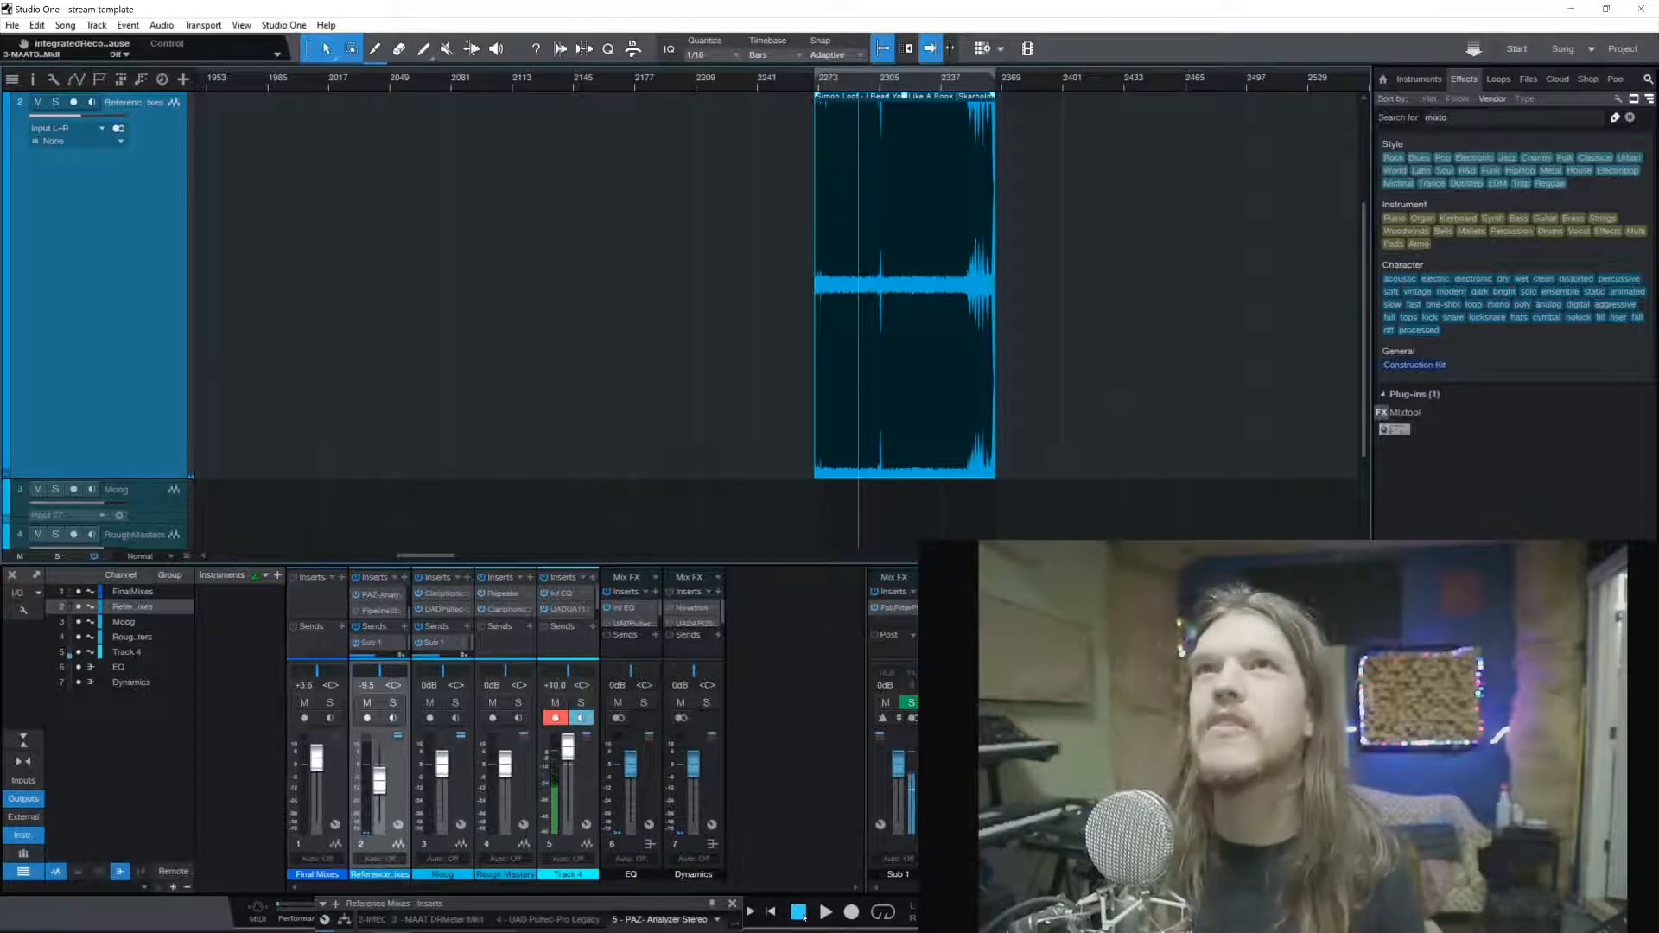
Resume playback and audition successive sections of the reference clip from its middle to around bar 2337
click(823, 911)
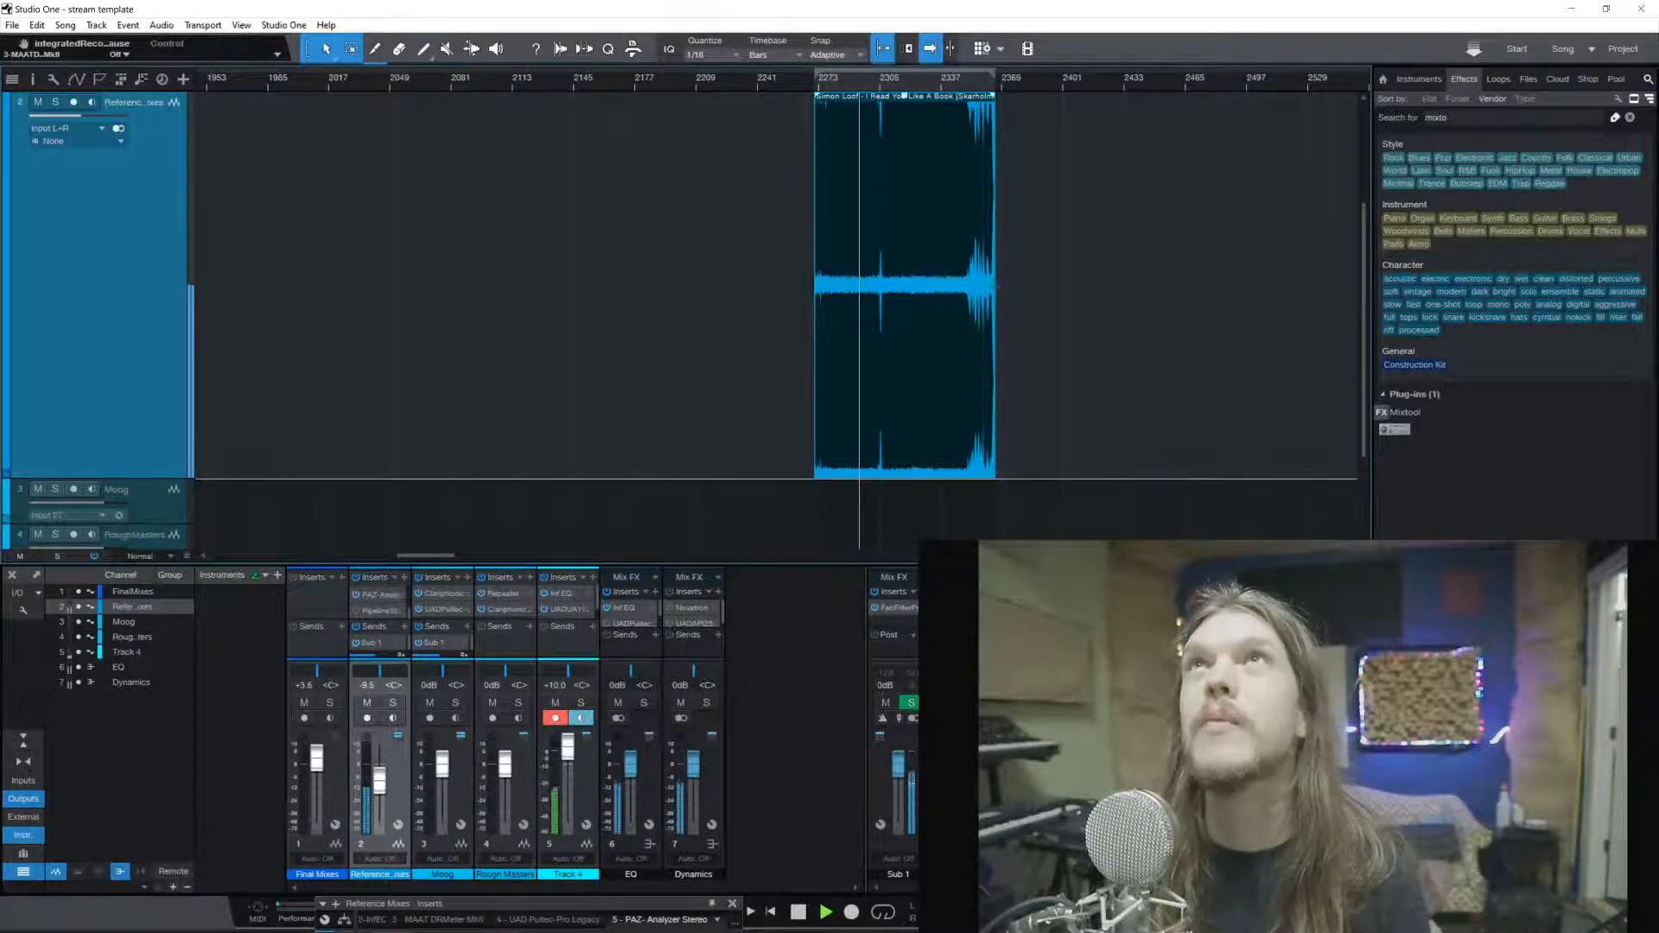
click(896, 88)
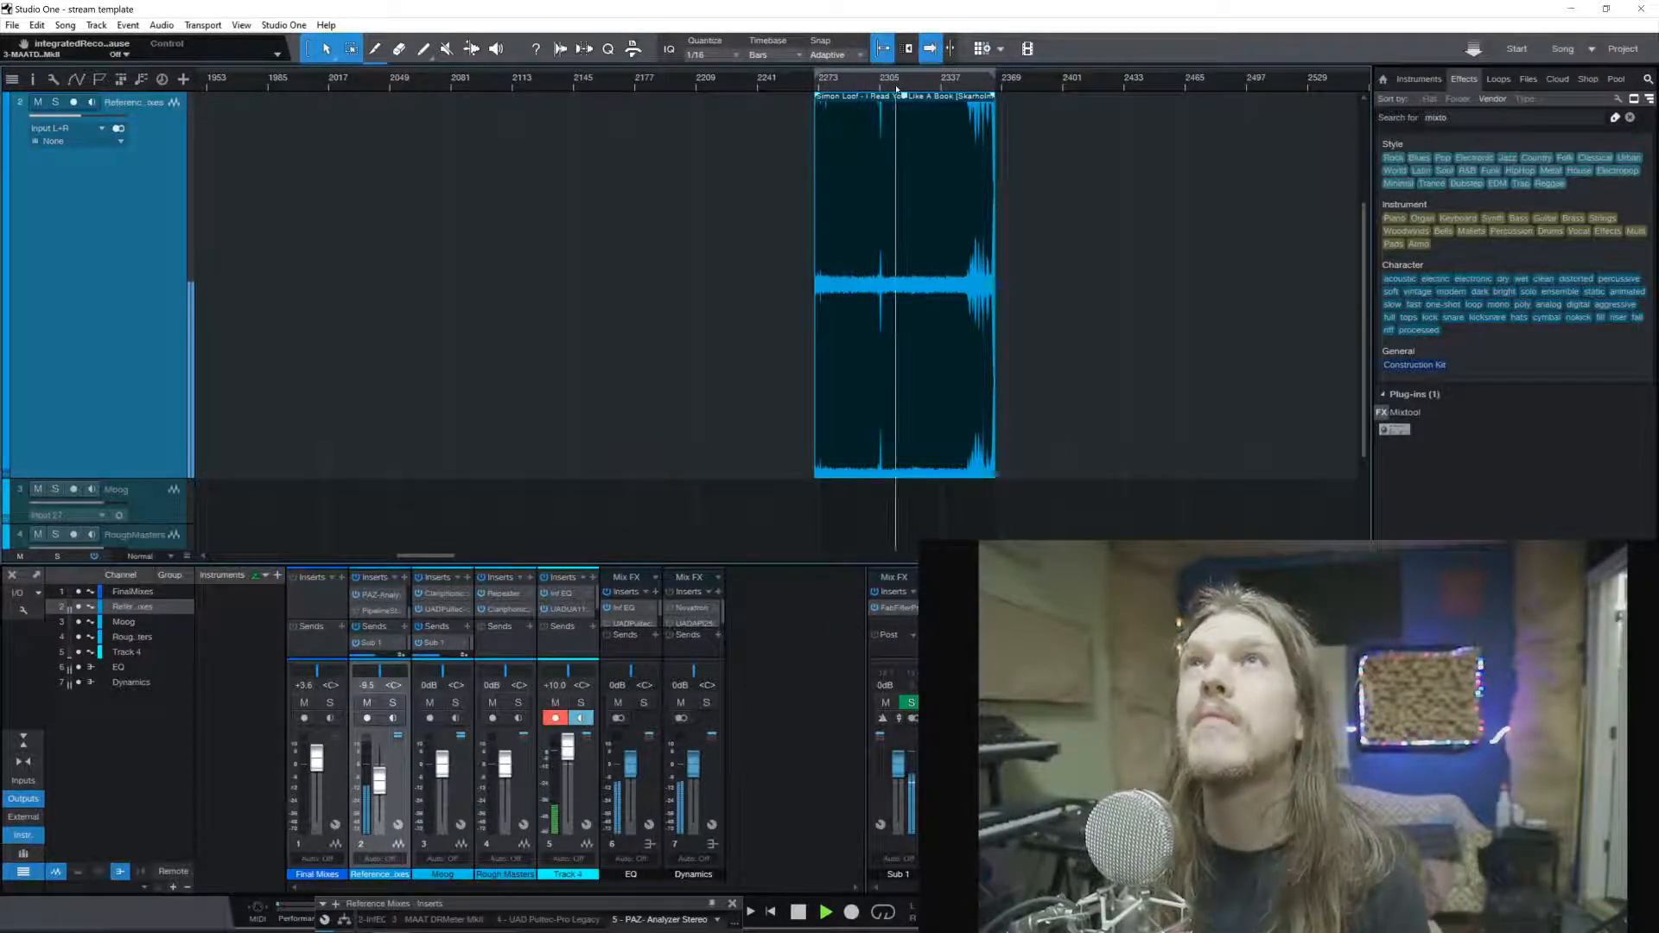
click(925, 82)
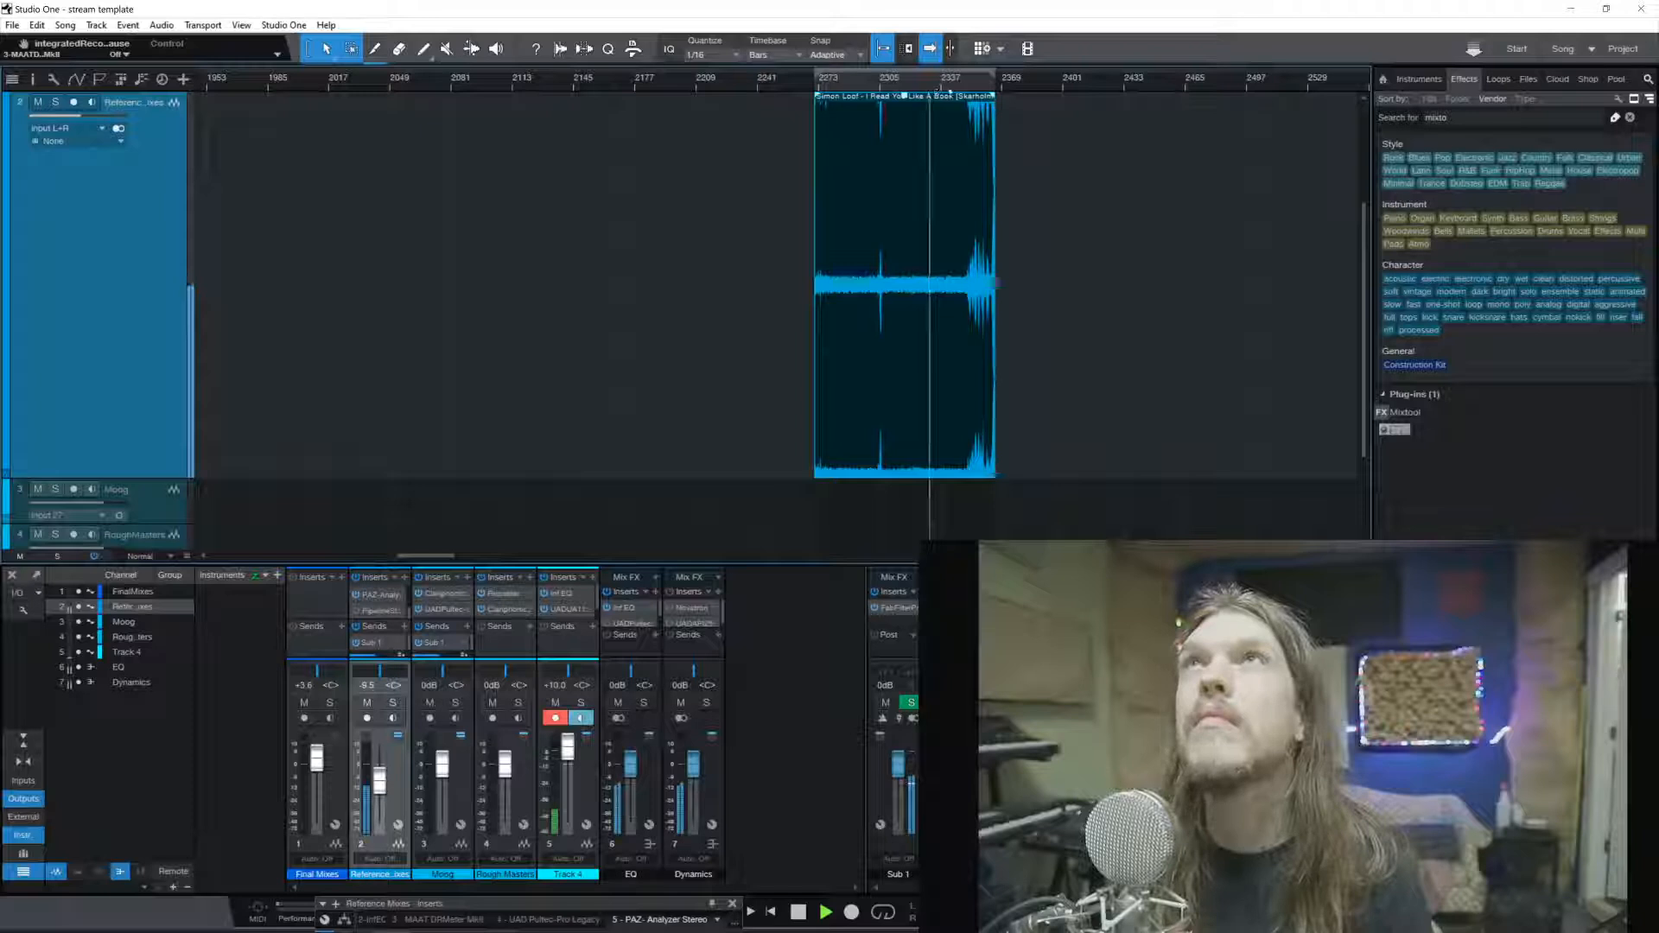
click(950, 86)
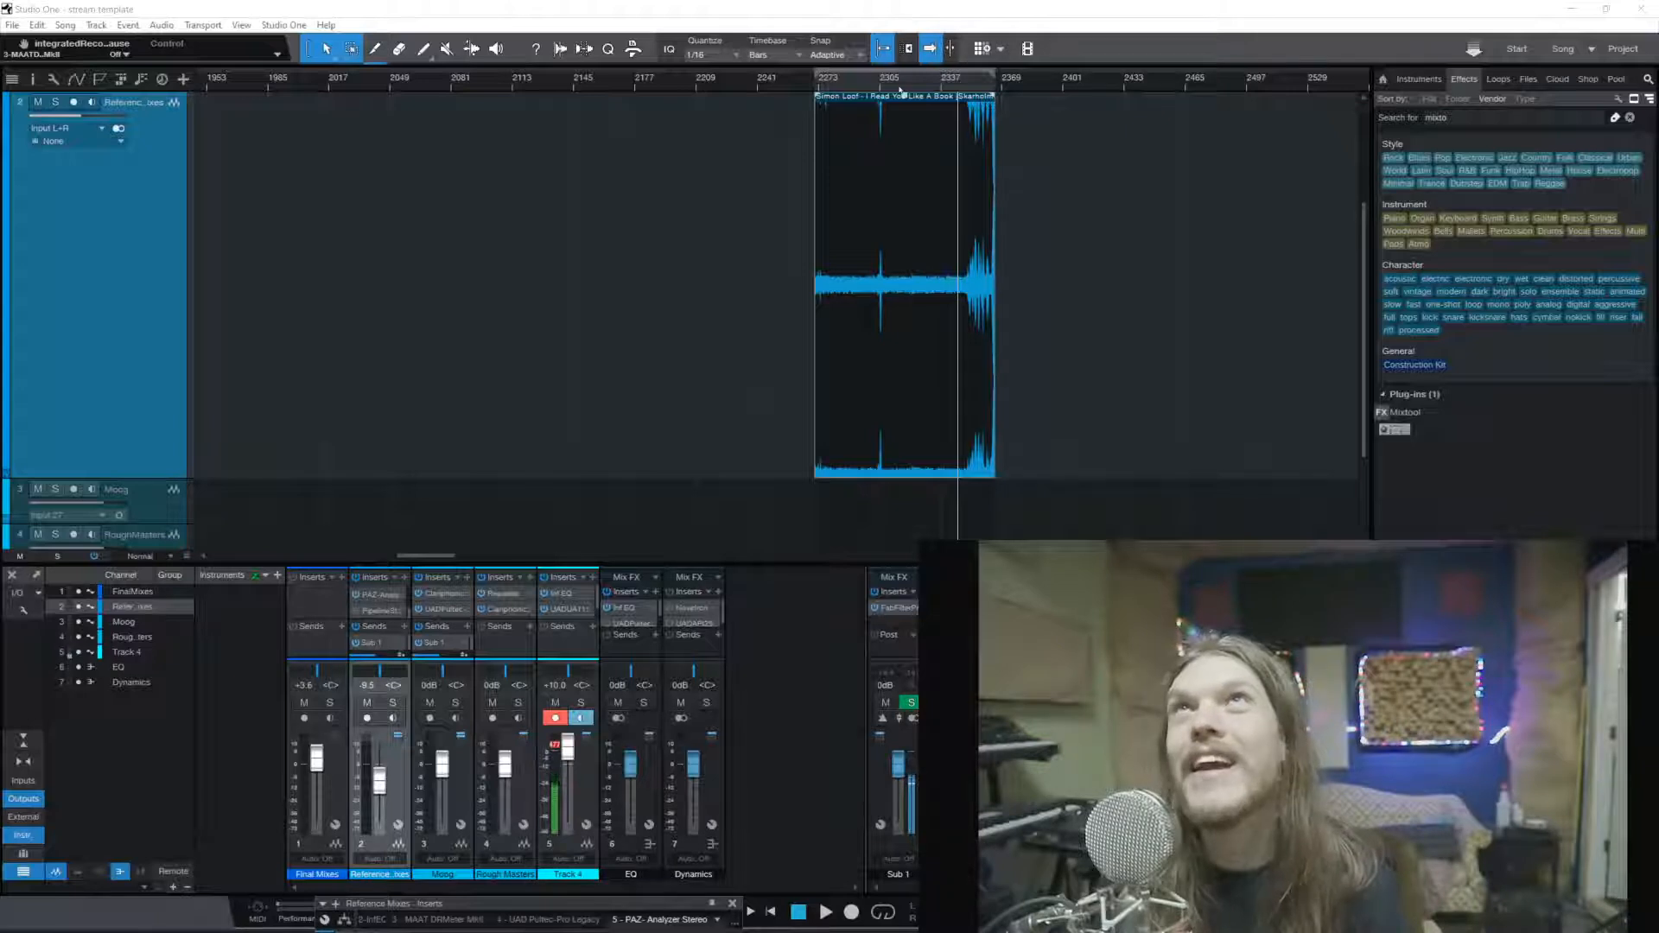
Audition the middle and an earlier section of the reference clip, then stop and place the playhead at bar 2290
click(899, 87)
key(space)
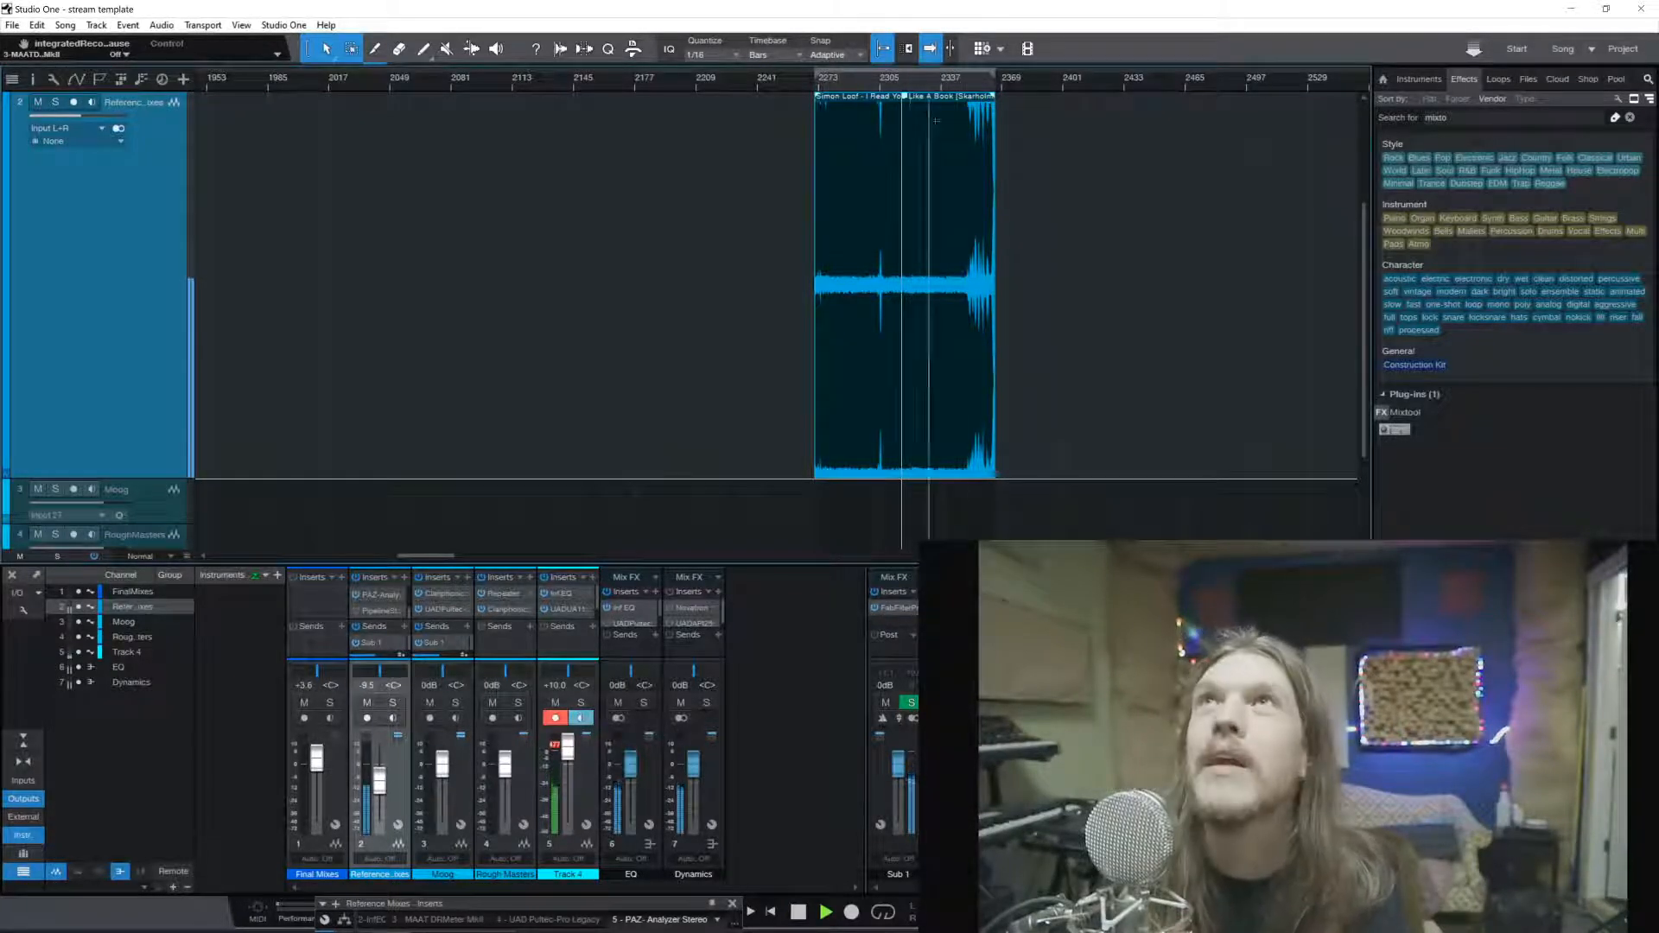
click(859, 80)
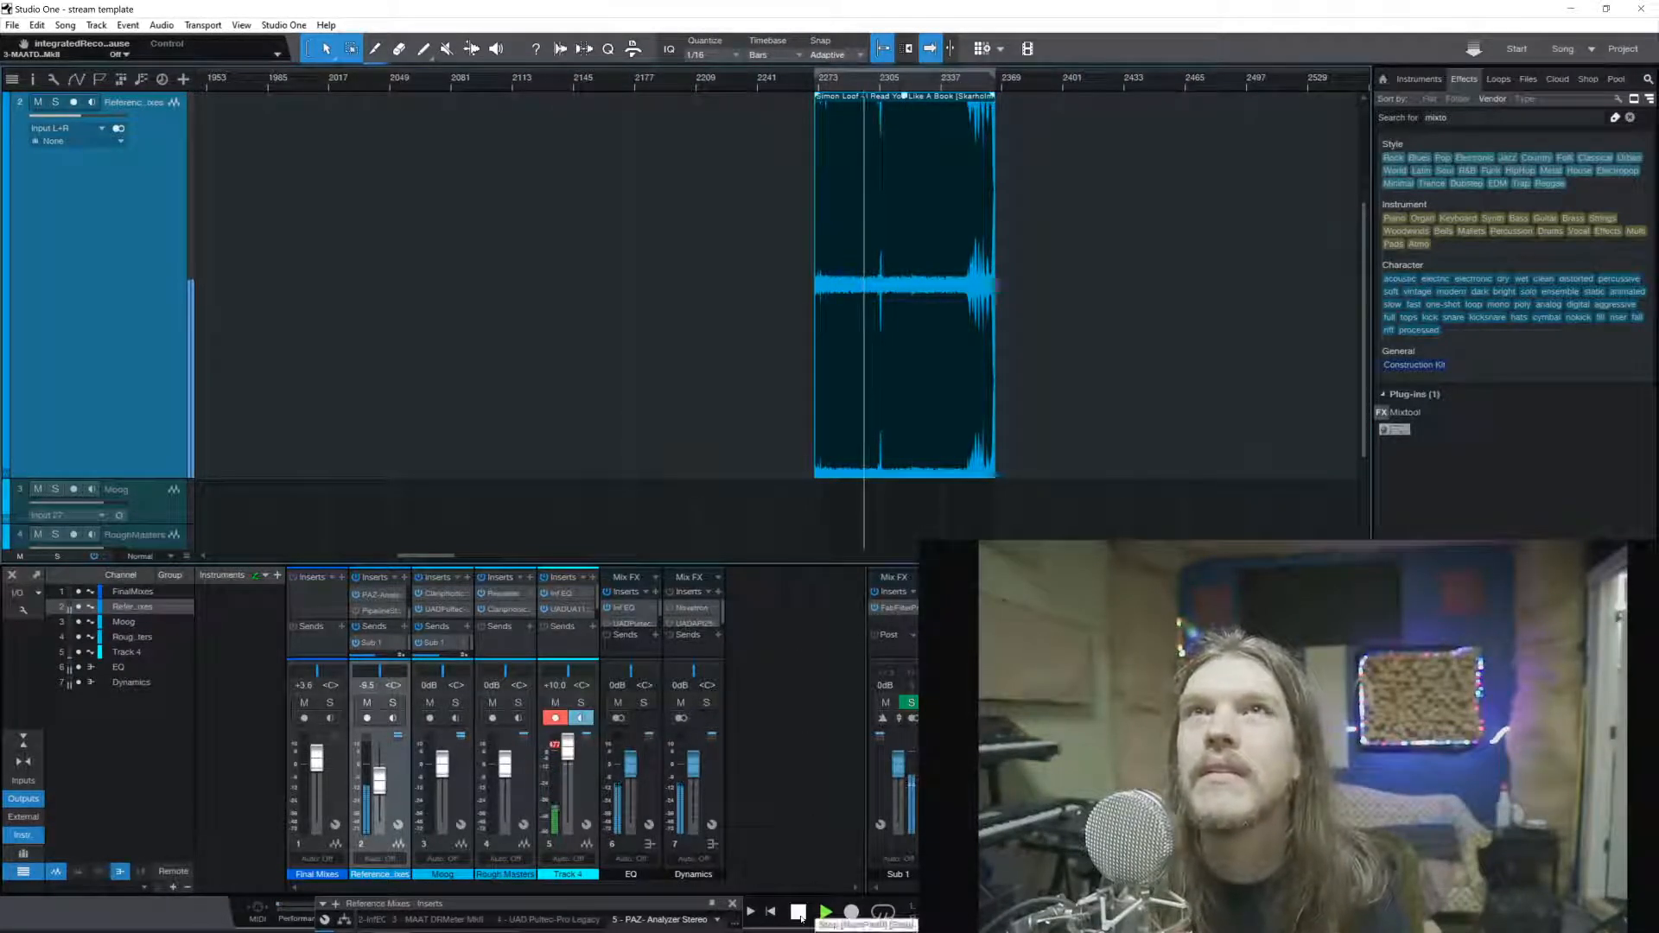
click(798, 913)
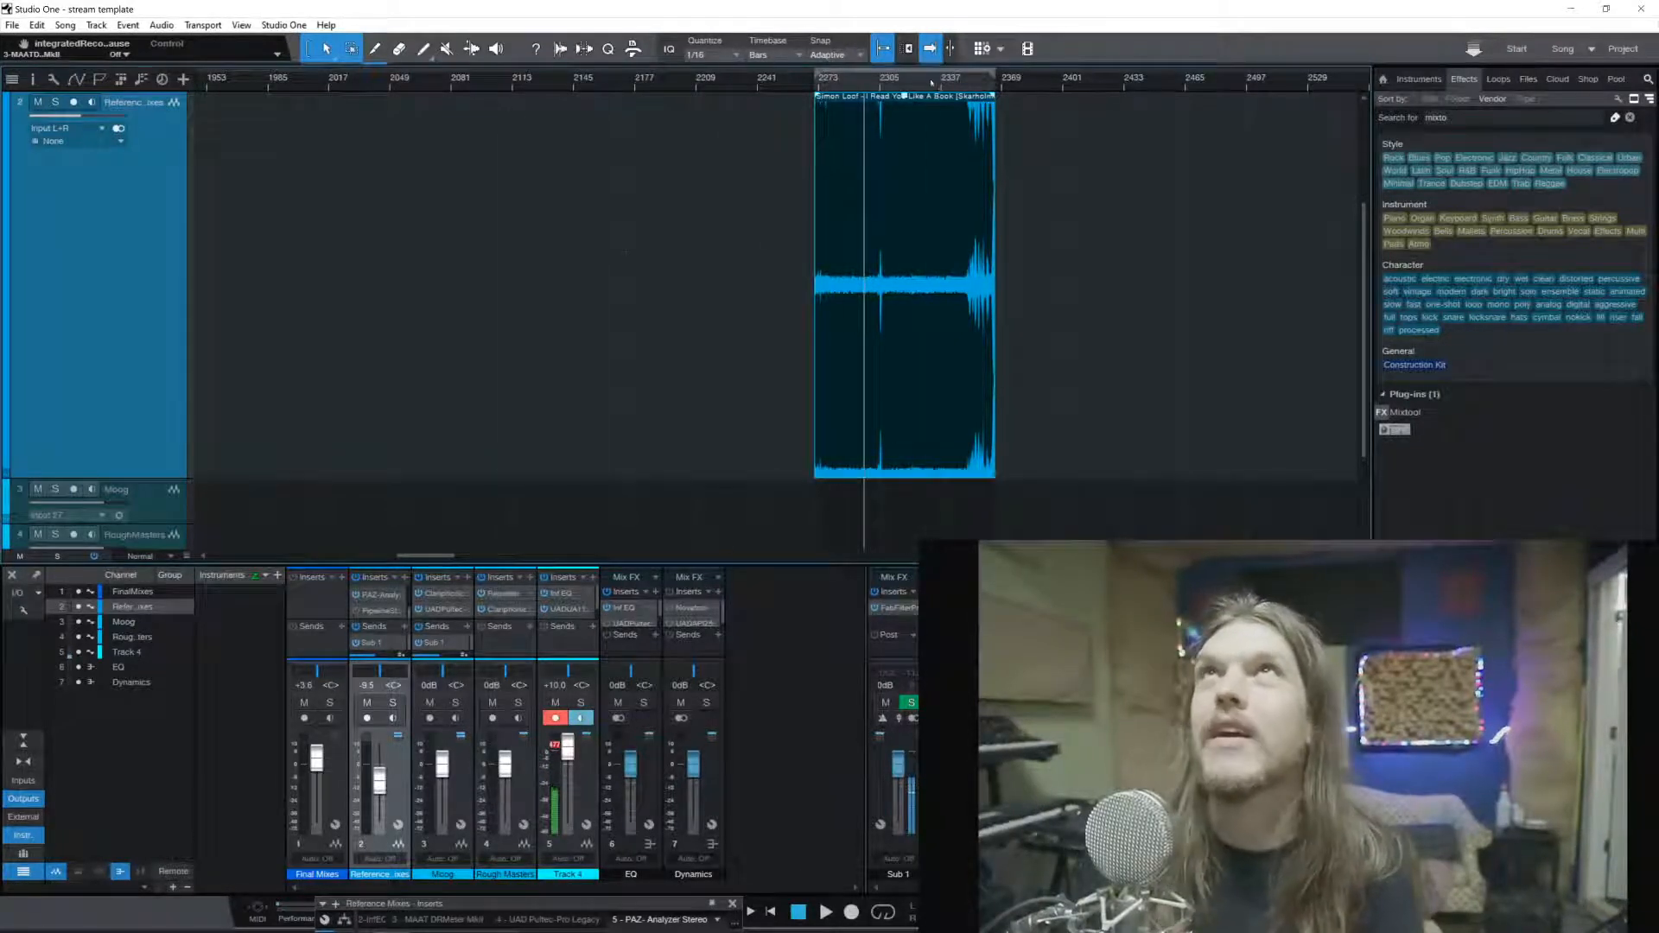
click(852, 87)
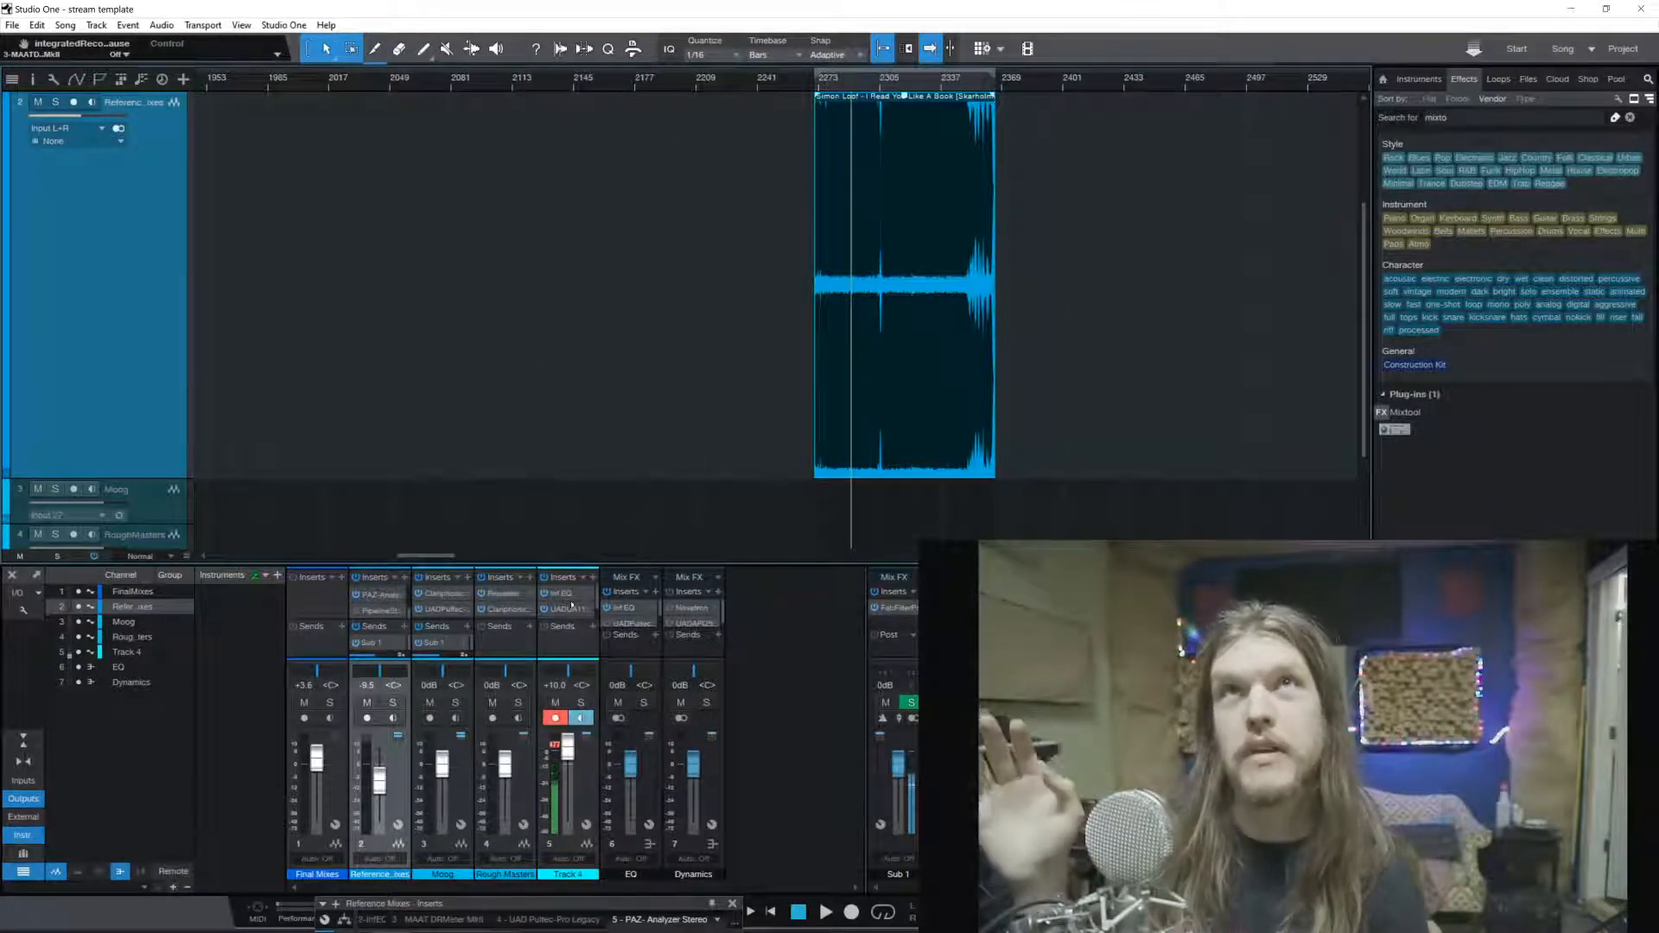
Open the MAAT DRMeter MkII inserts of Reference Mixes and Moog and move the plug-in windows so the full meter shows
scroll(571, 604, down, 1)
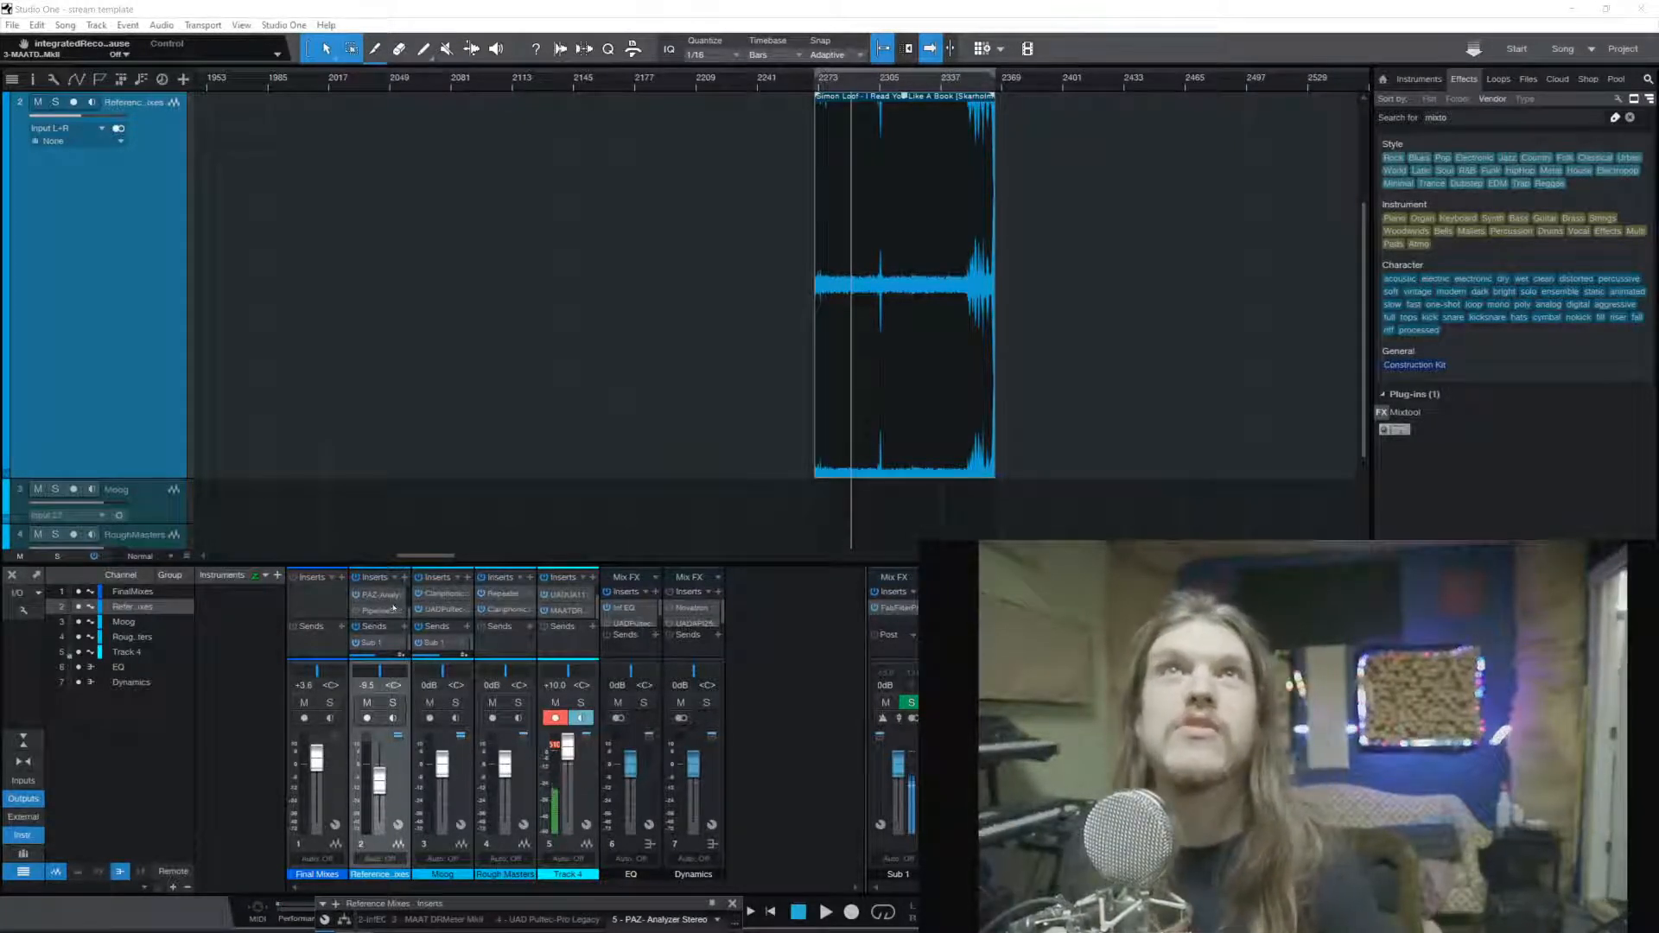
scroll(394, 609, up, 3)
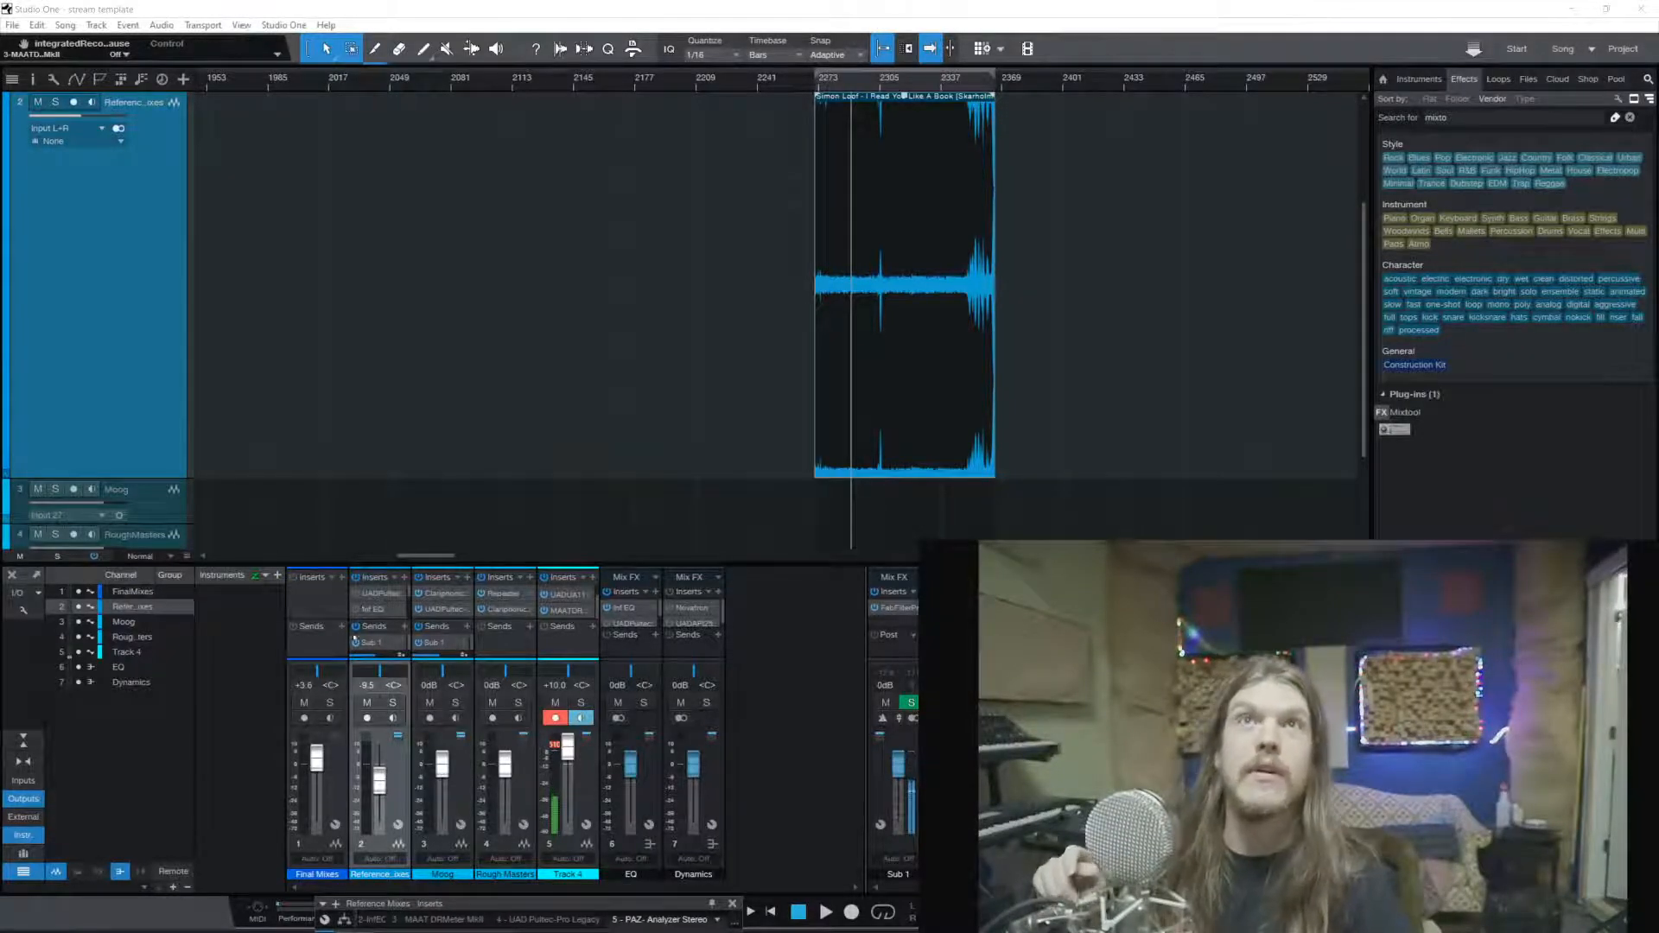
scroll(382, 605, down, 2)
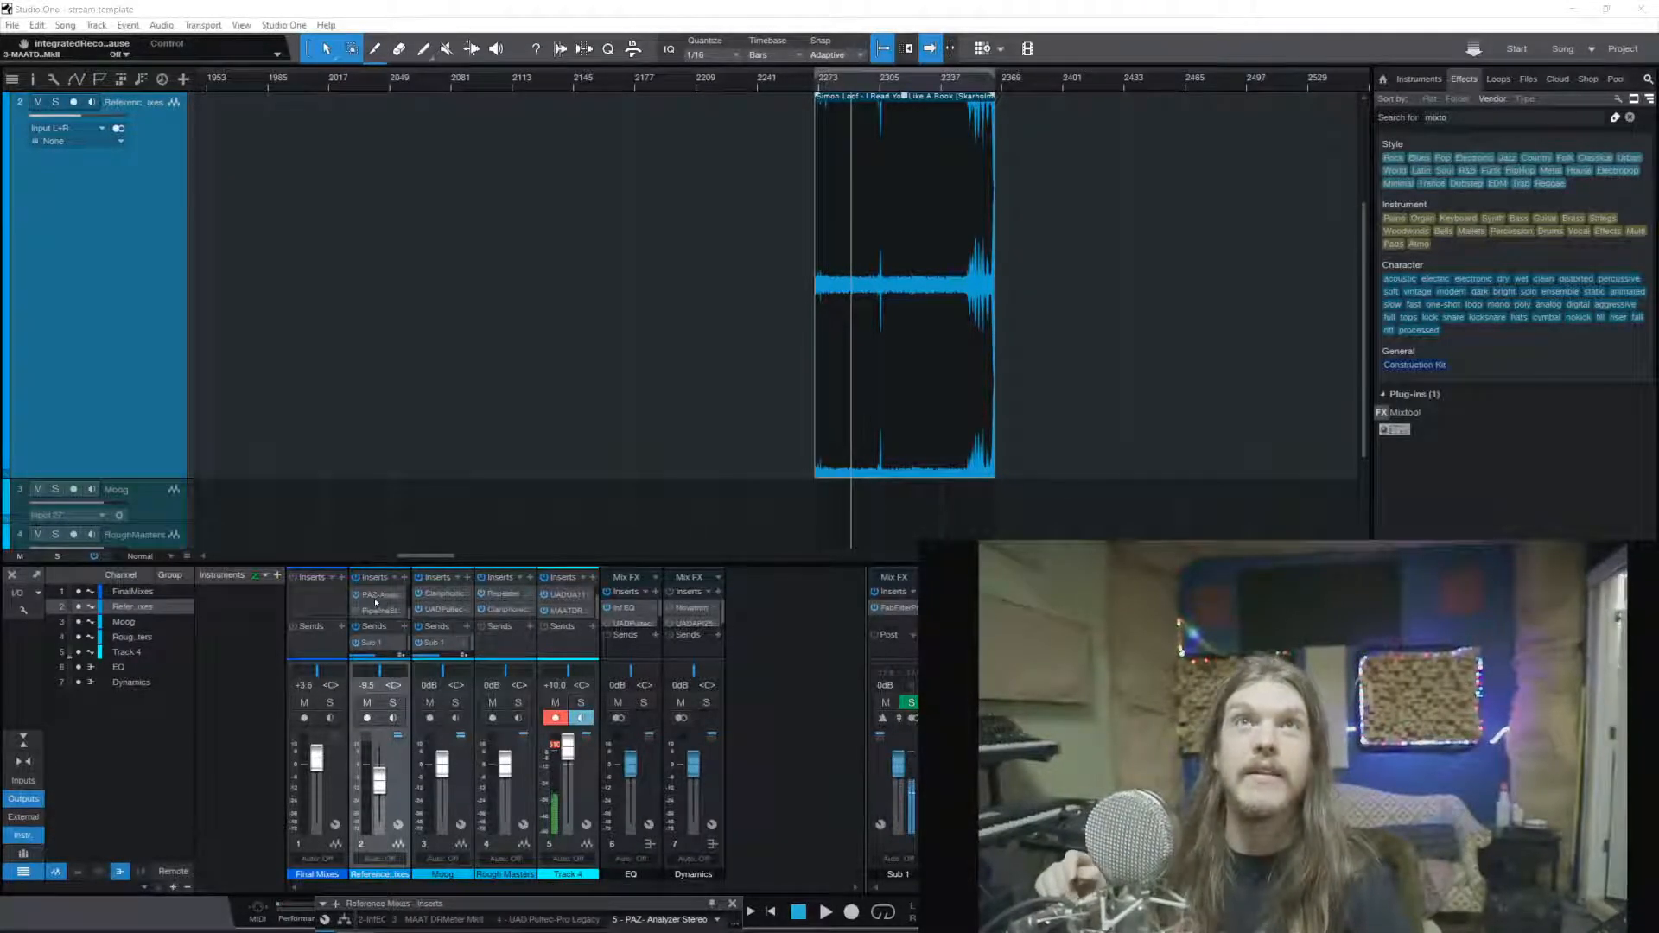
scroll(376, 602, up, 2)
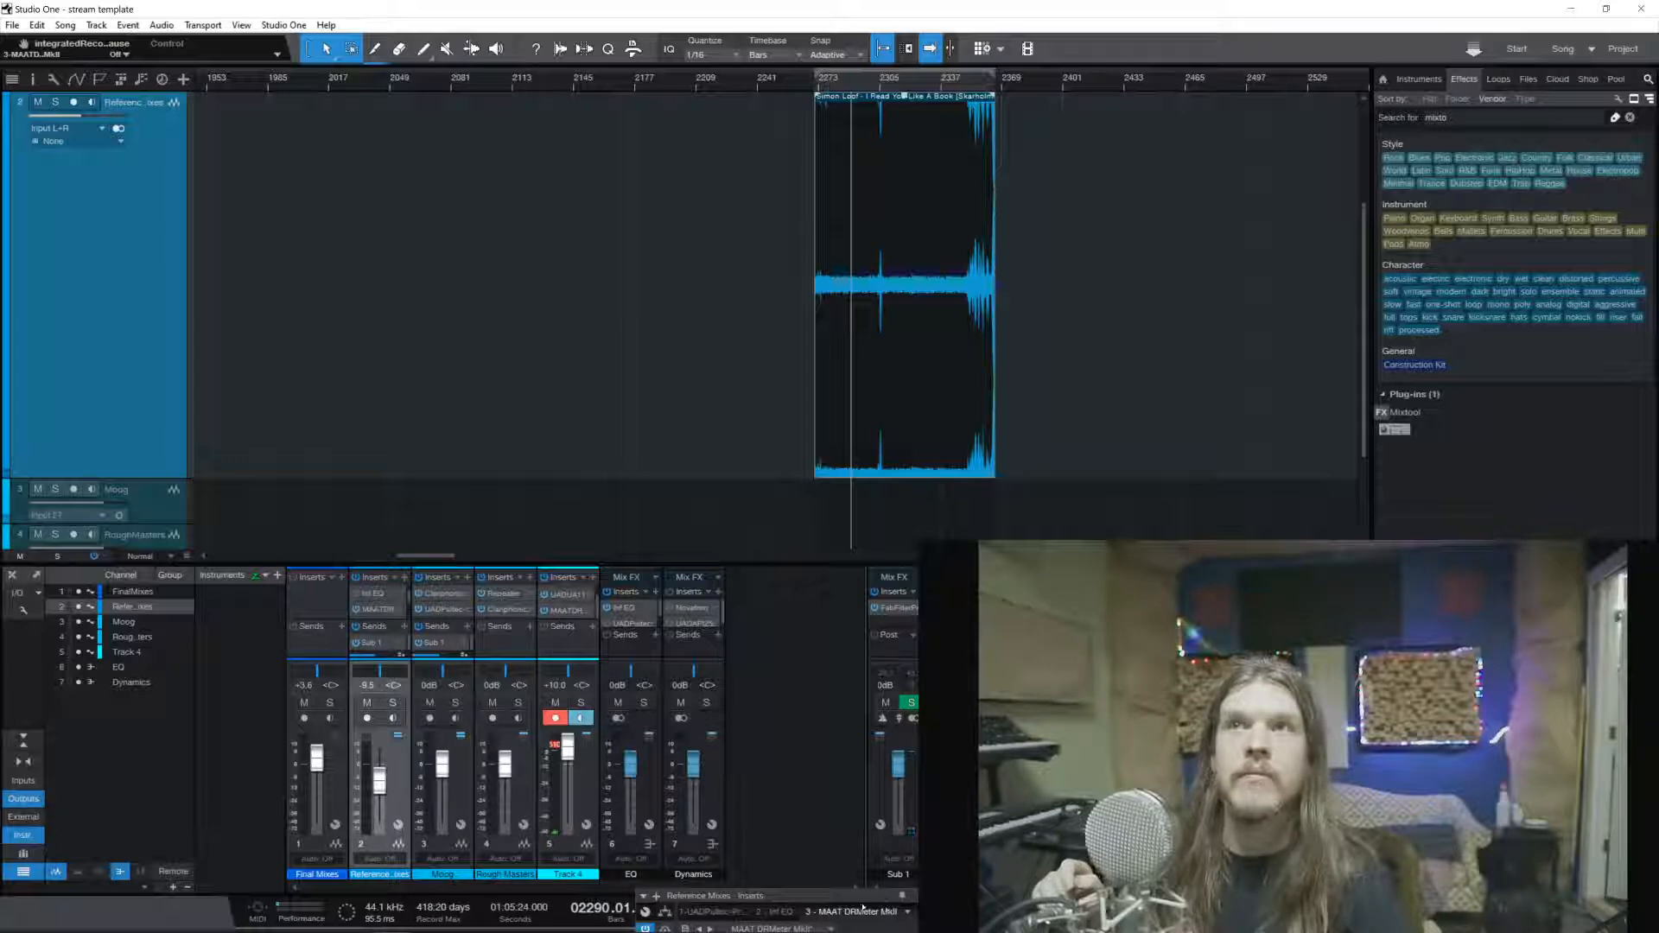
drag(863, 909, 516, 503)
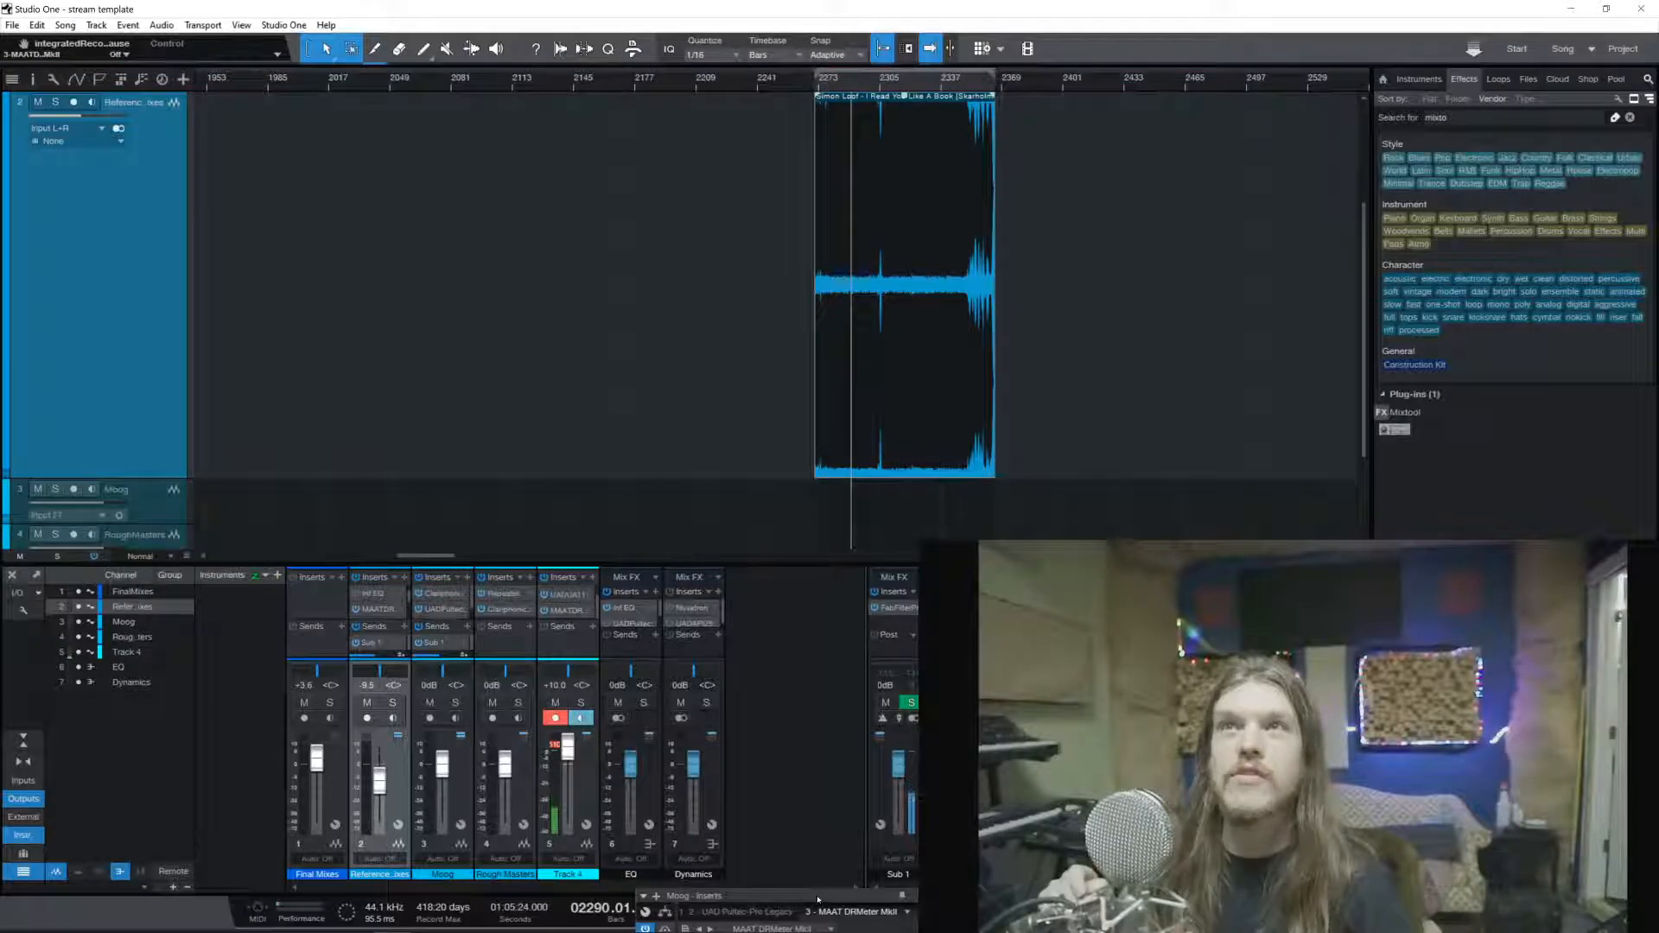
drag(817, 899, 185, 60)
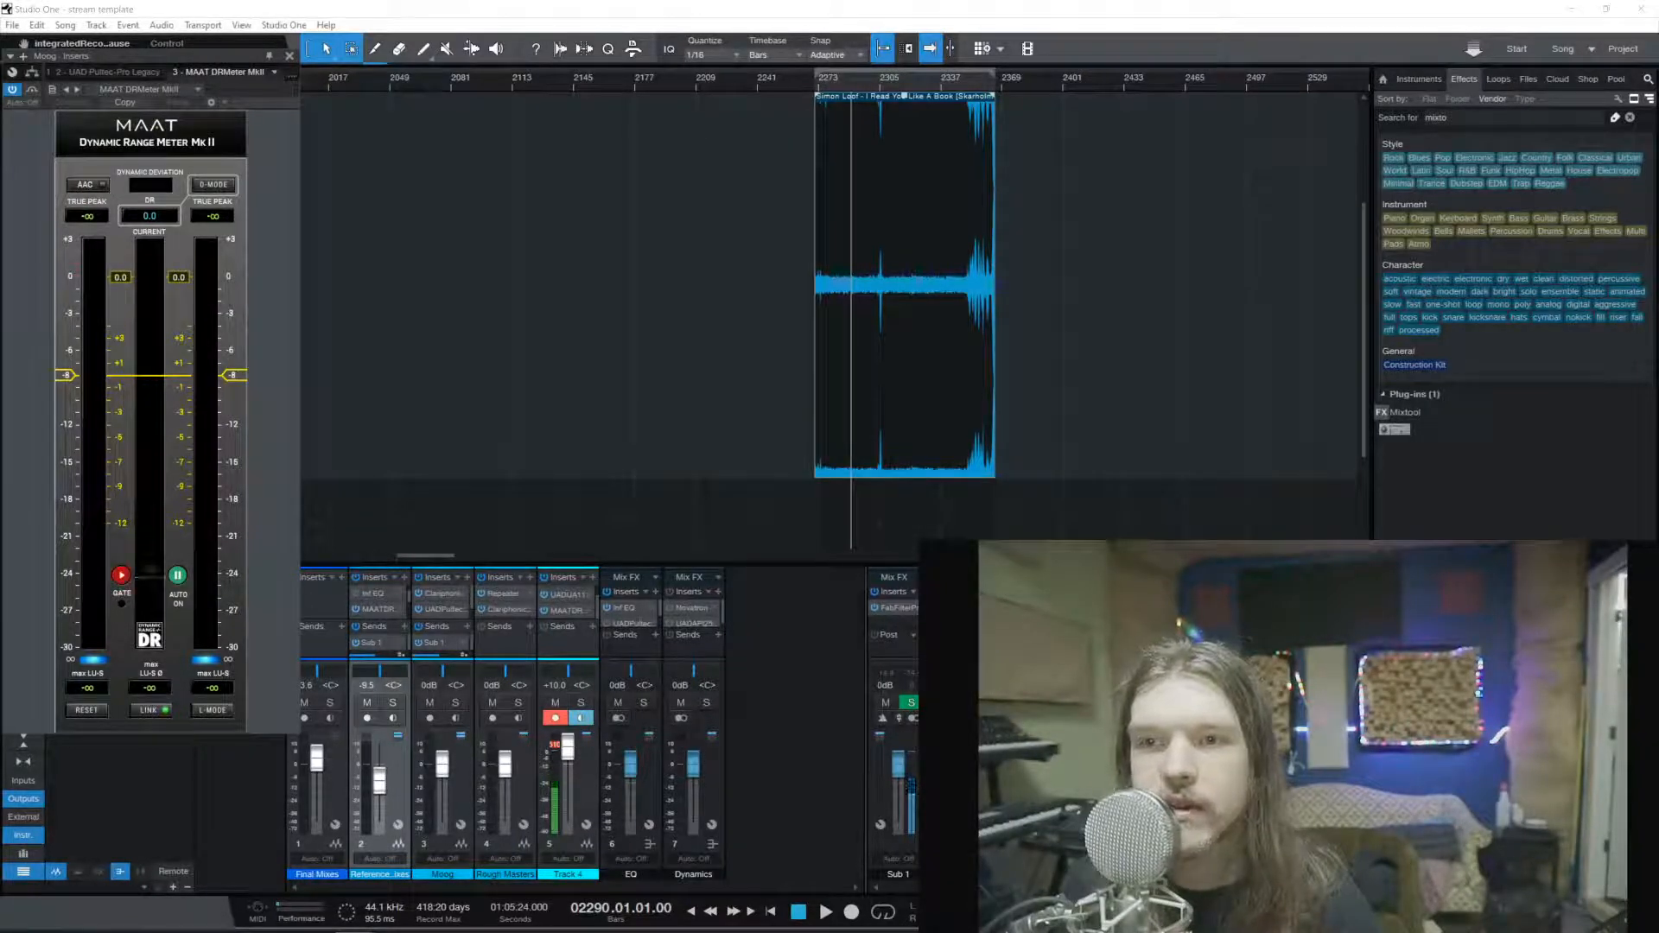
Place Breach (bassline) master 1 and Breach master 2 before the reference clip on Reference Mixes, and set the playhead to bar 2035
drag(441, 385, 363, 361)
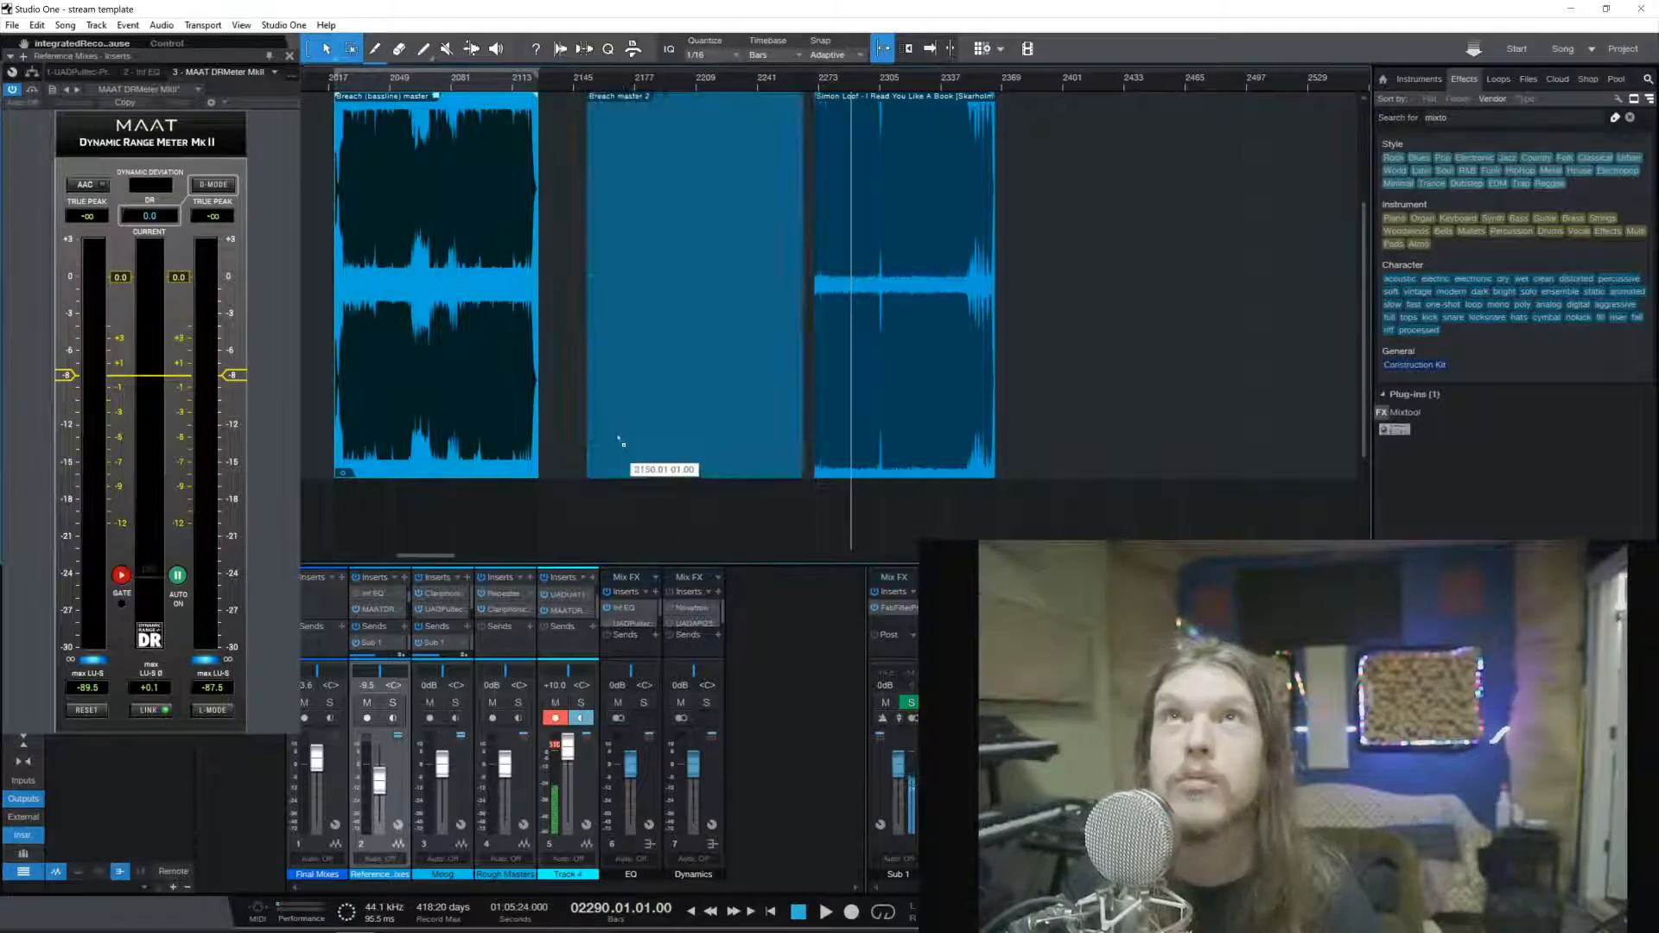
drag(630, 470, 591, 384)
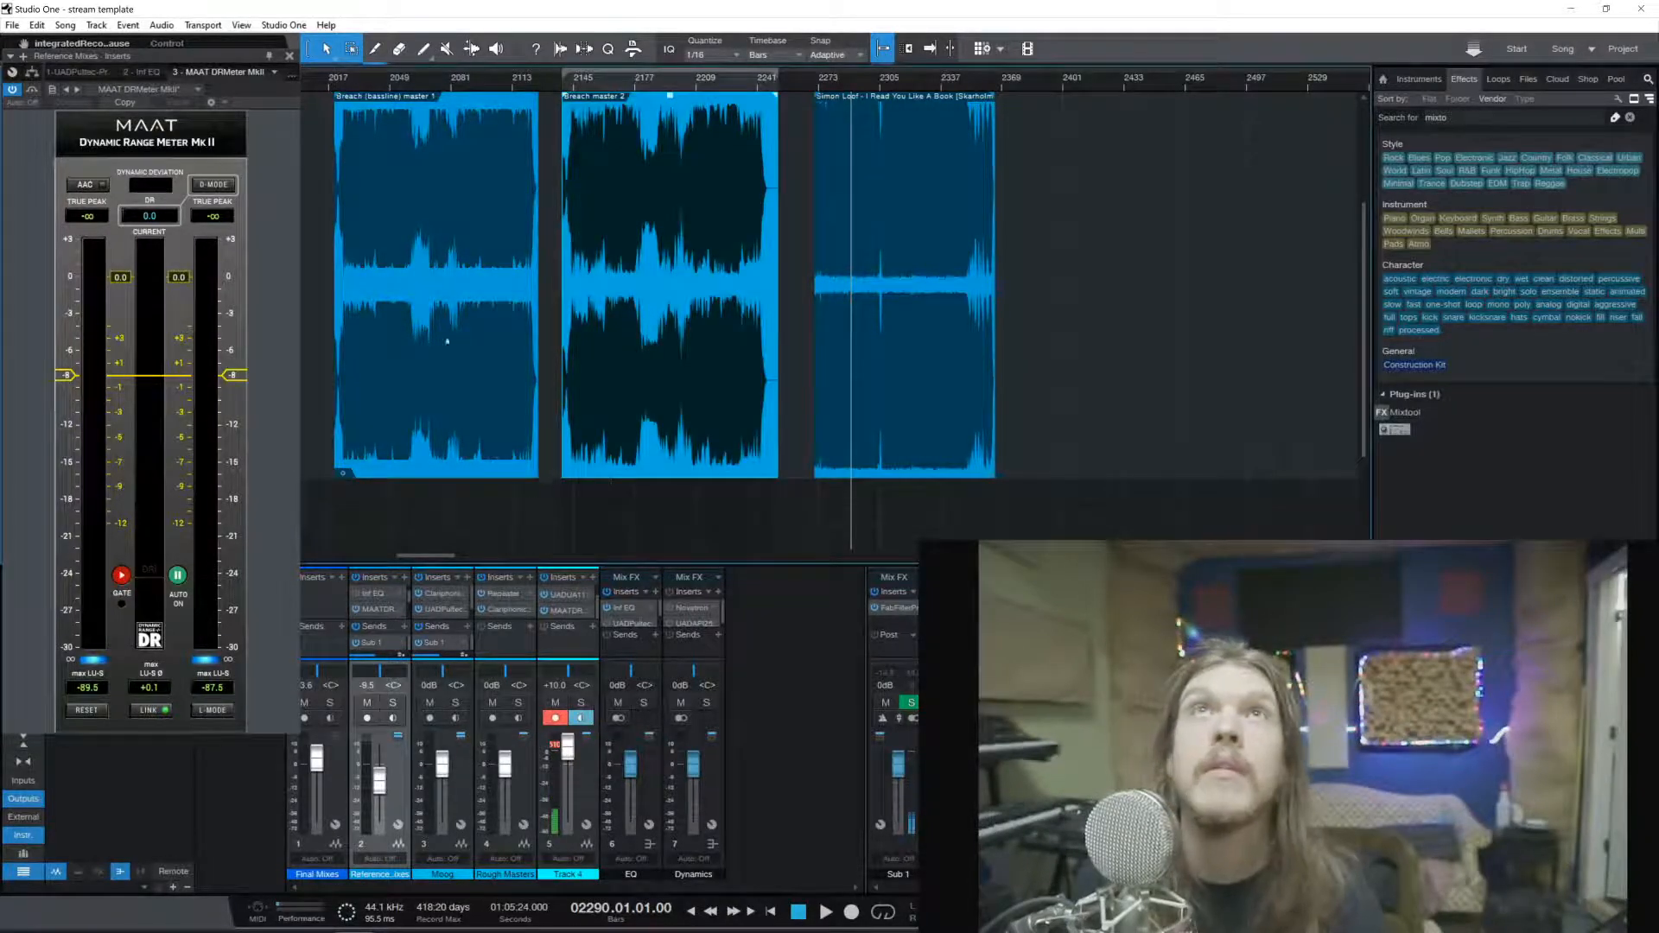
click(364, 78)
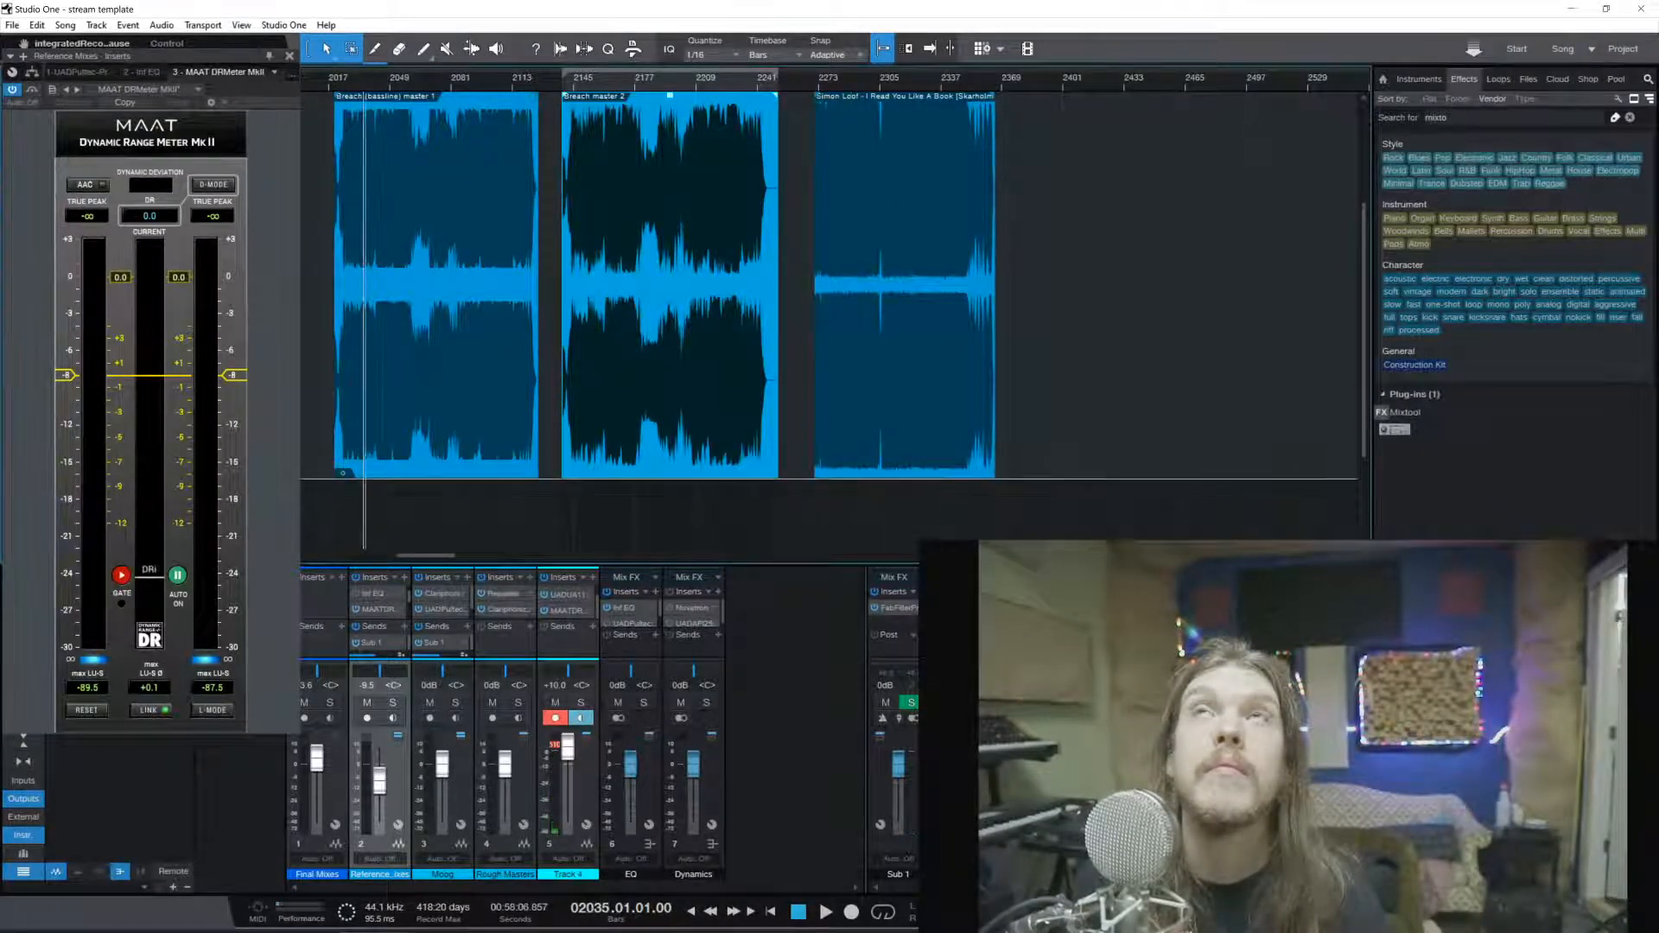
Play Breach (bassline) master 1 from bar 2035 with Track 4 disarmed, compare it with the early part of Breach master 2, and stop
key(space)
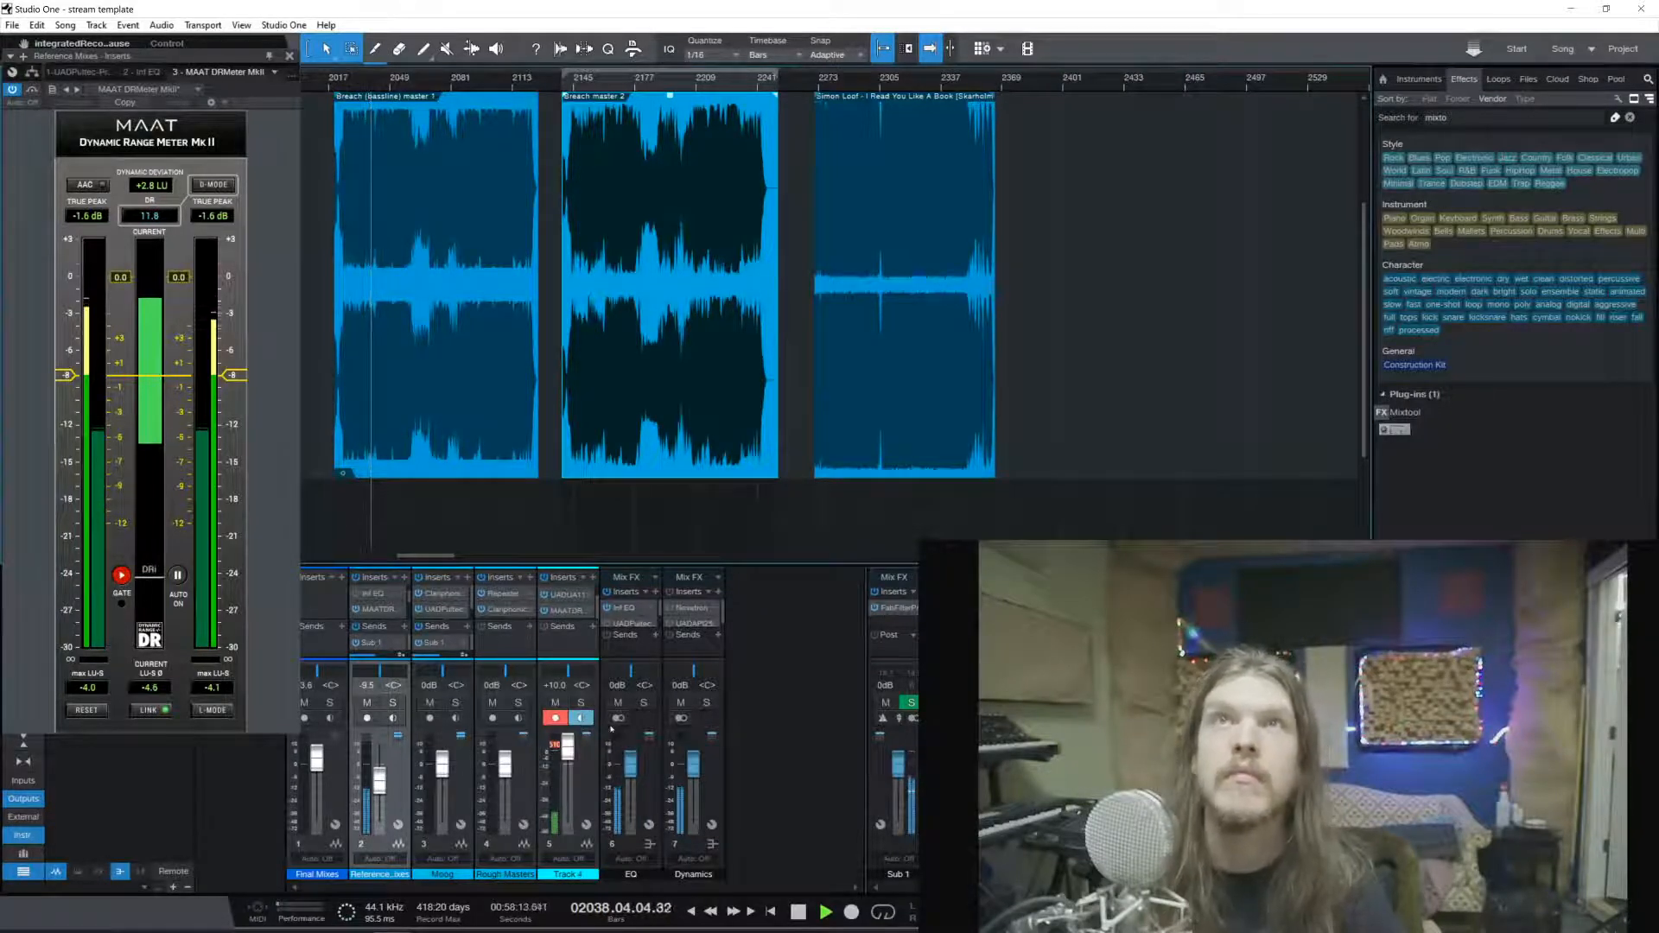
click(554, 719)
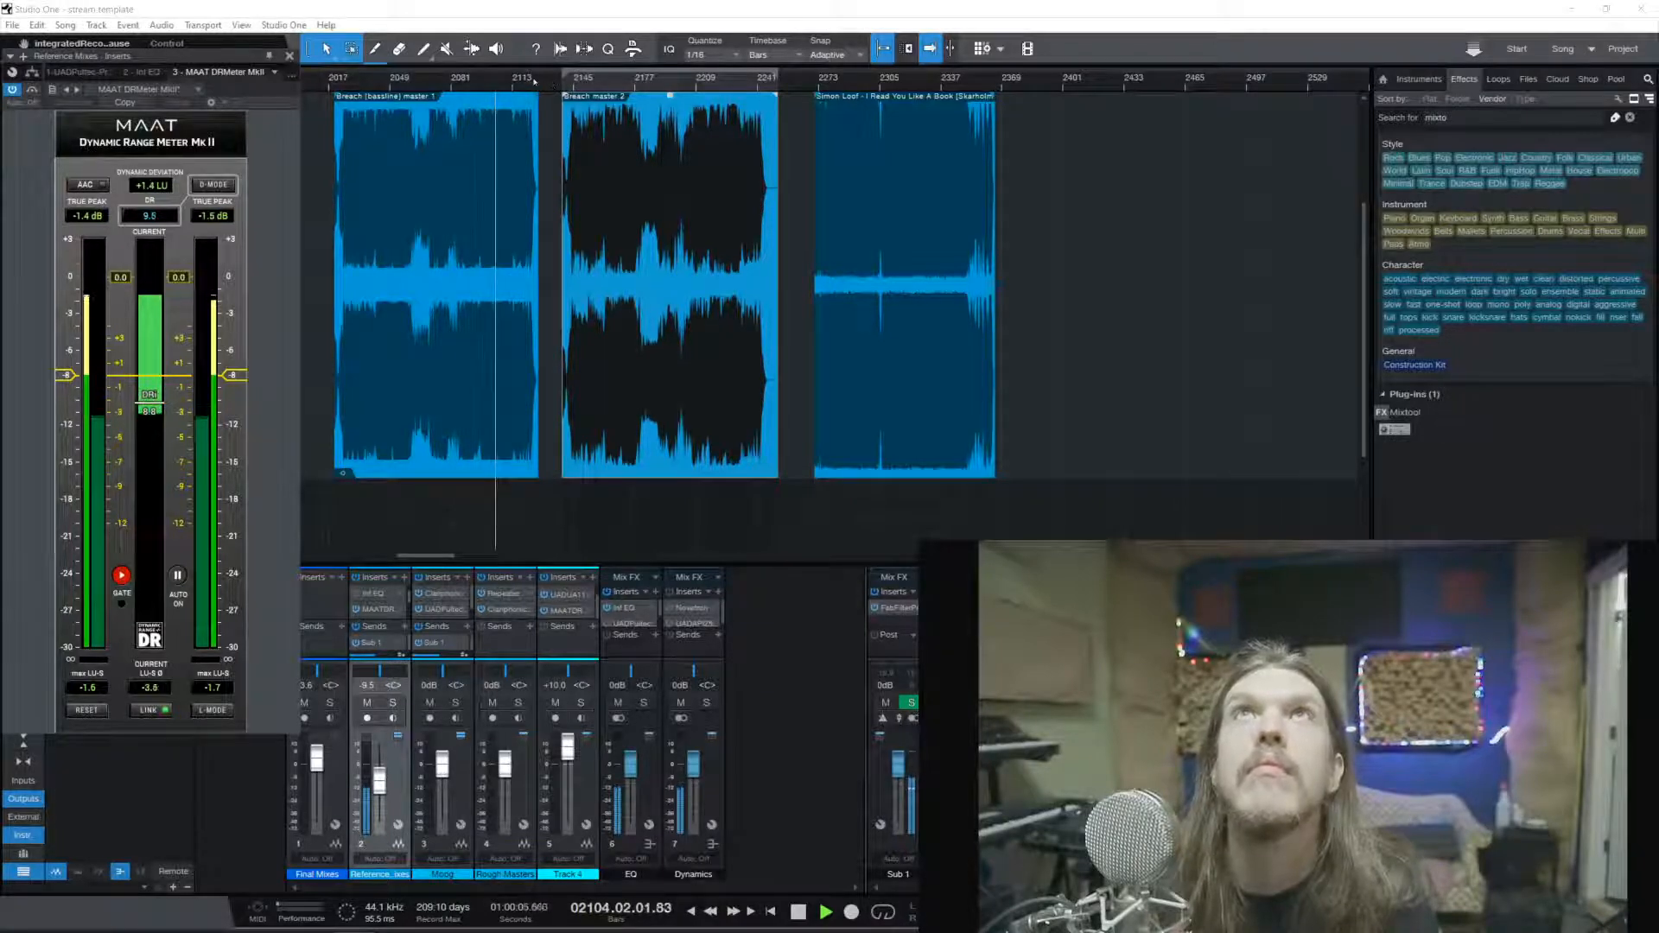
click(584, 84)
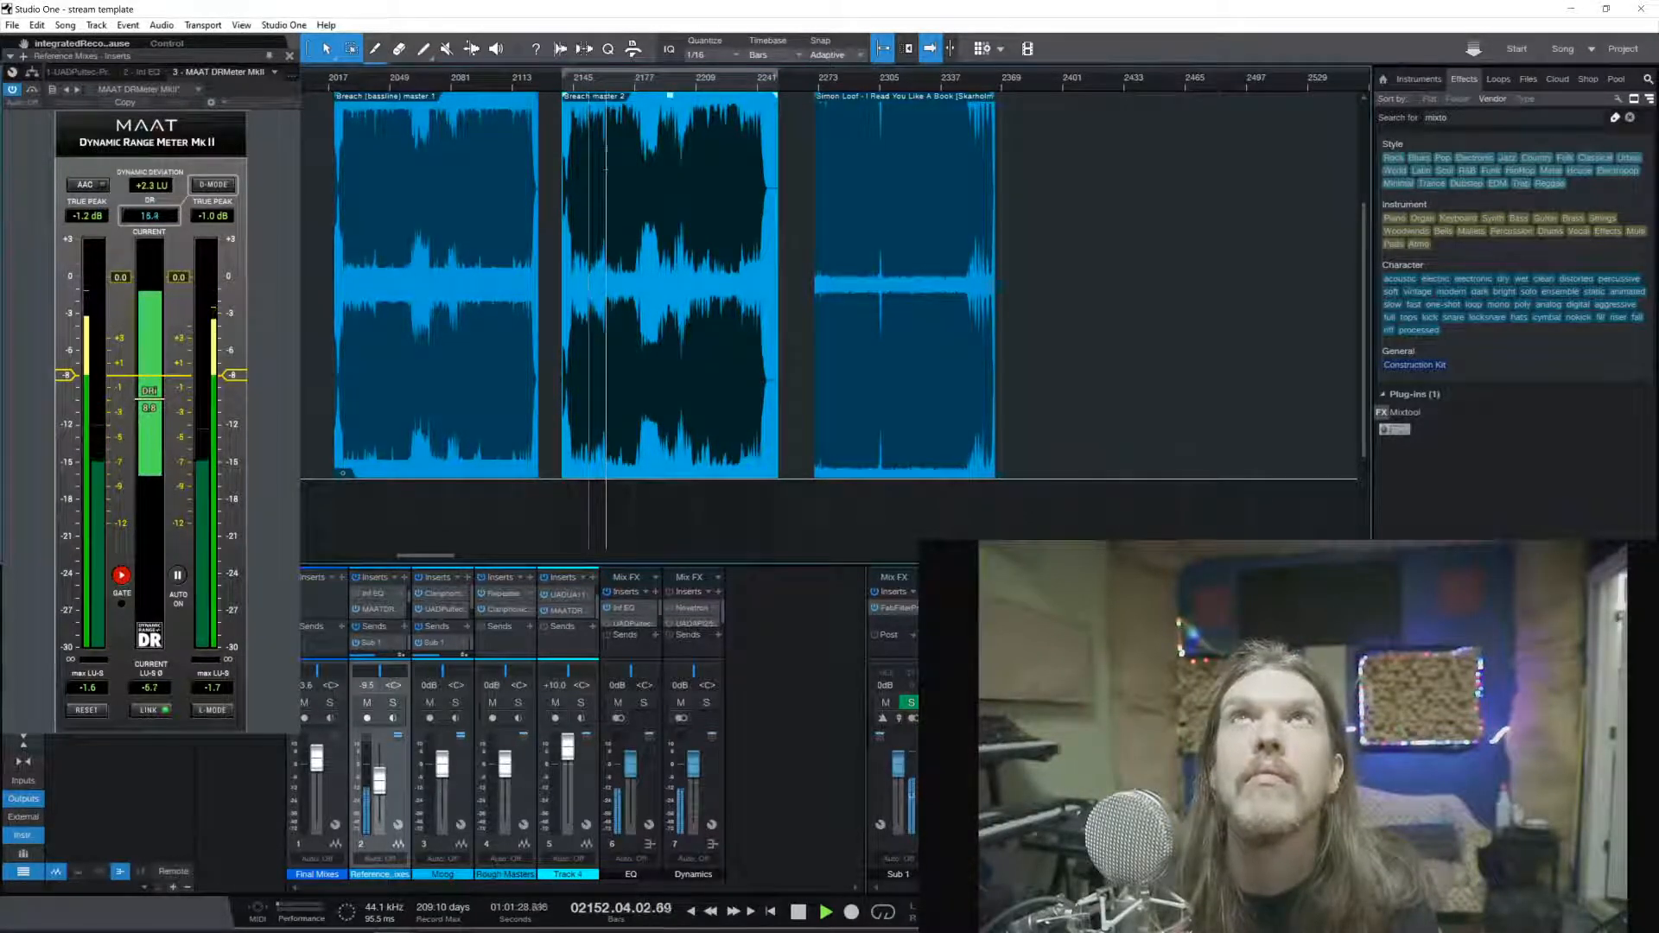
click(607, 80)
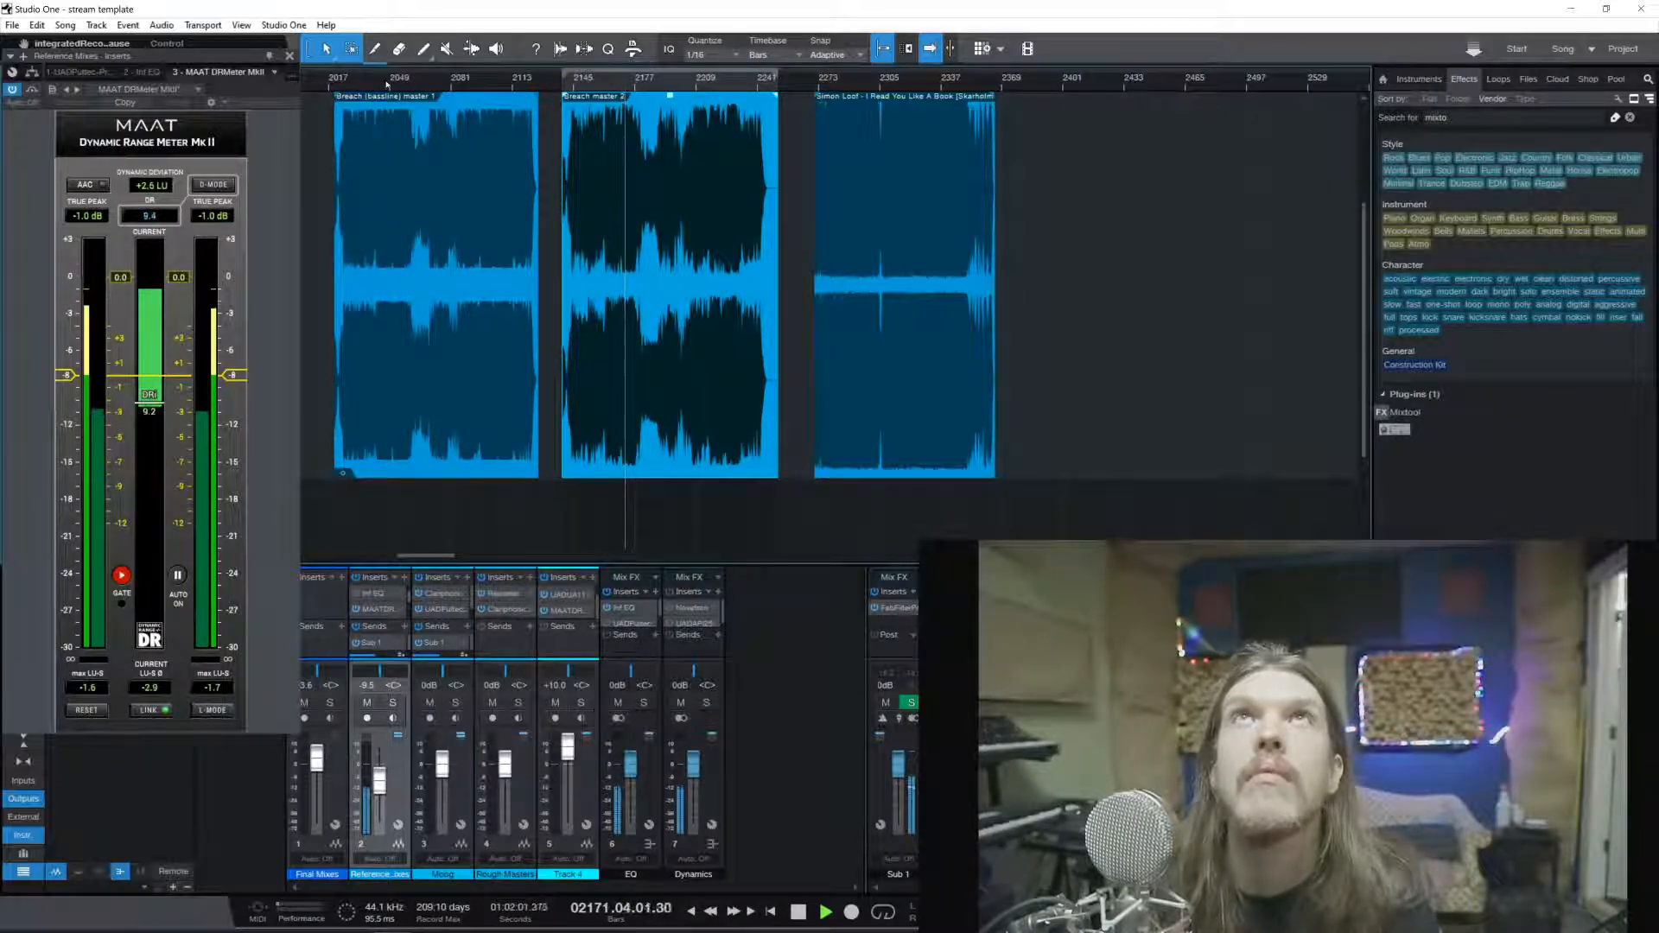
click(386, 84)
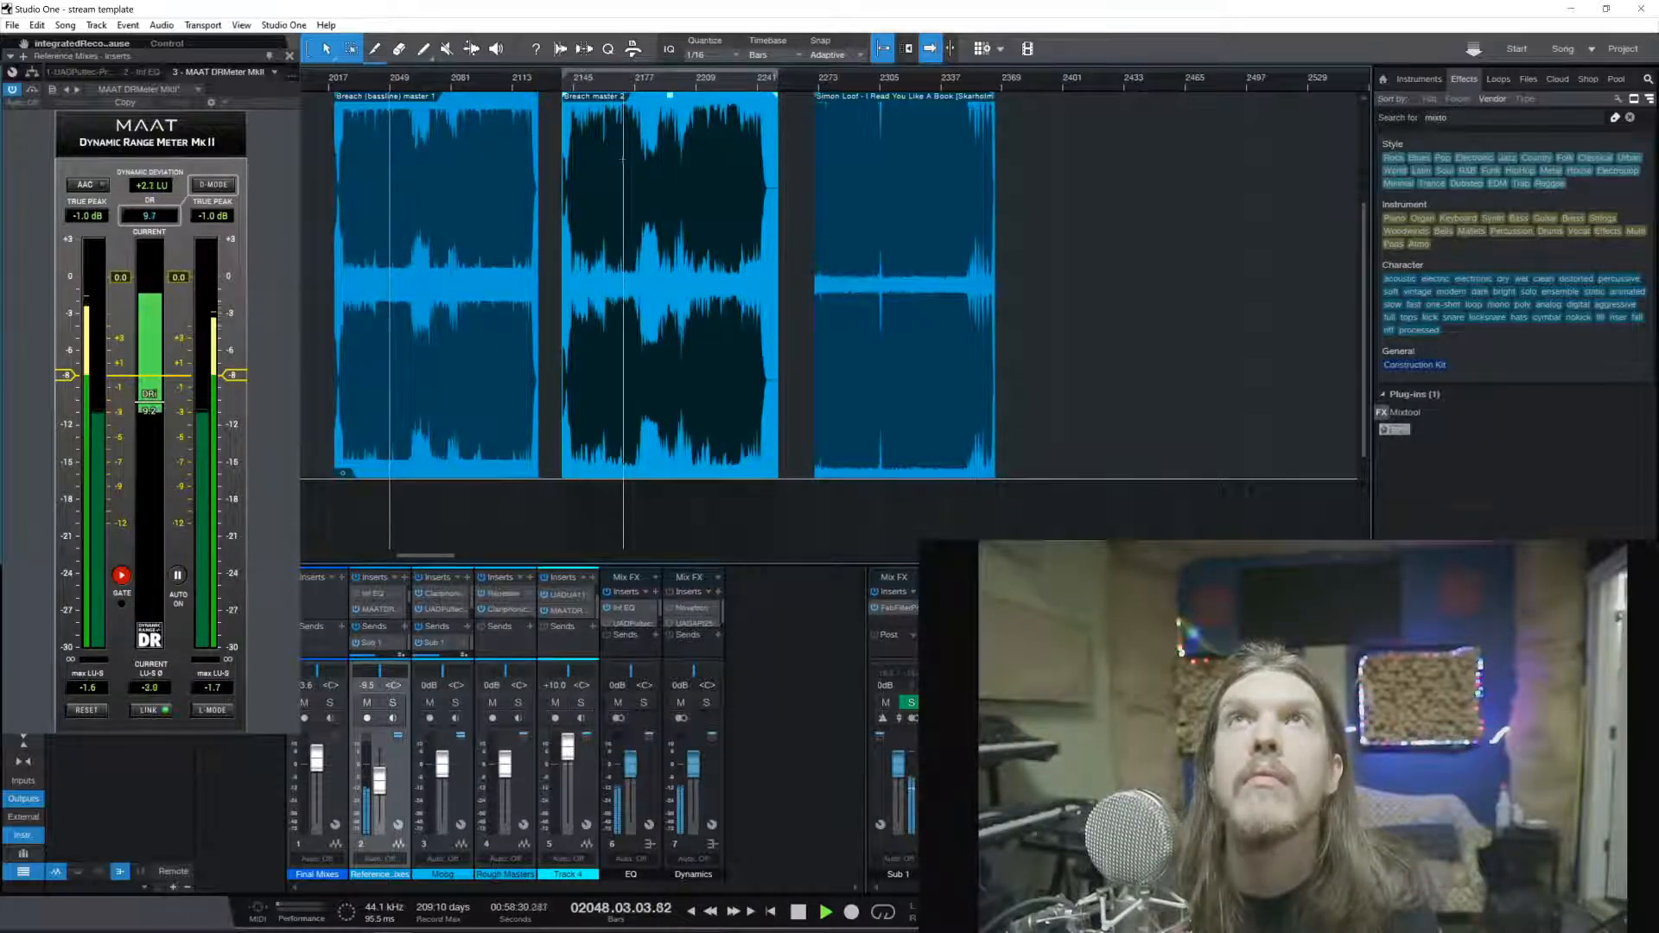
click(619, 82)
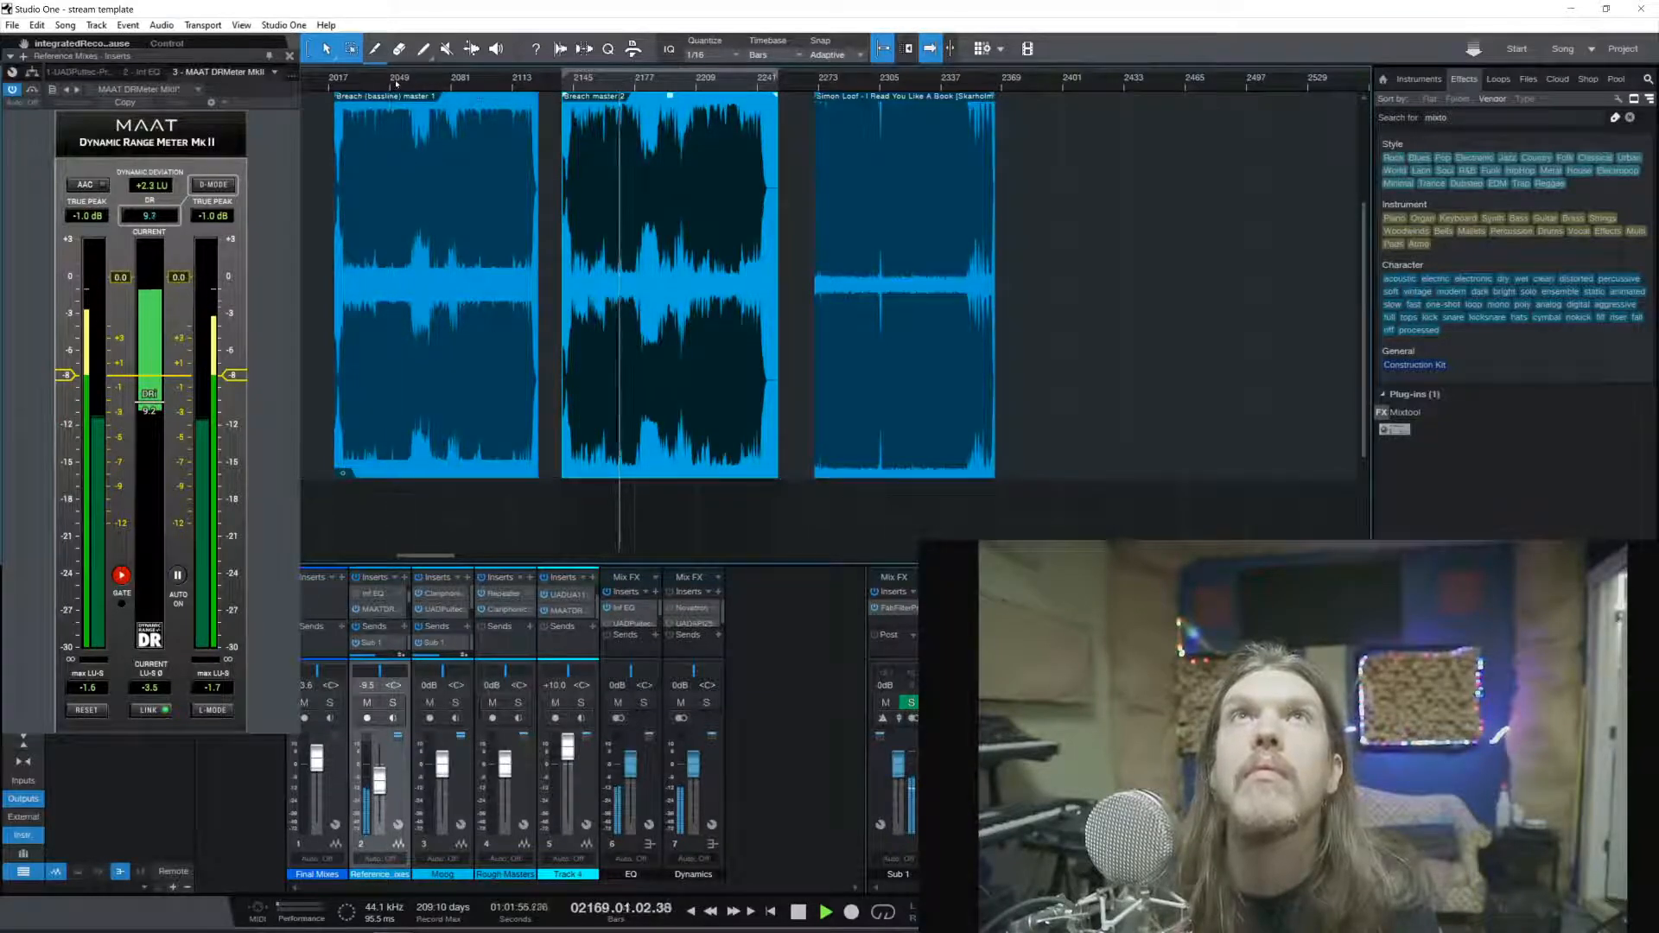
key(space)
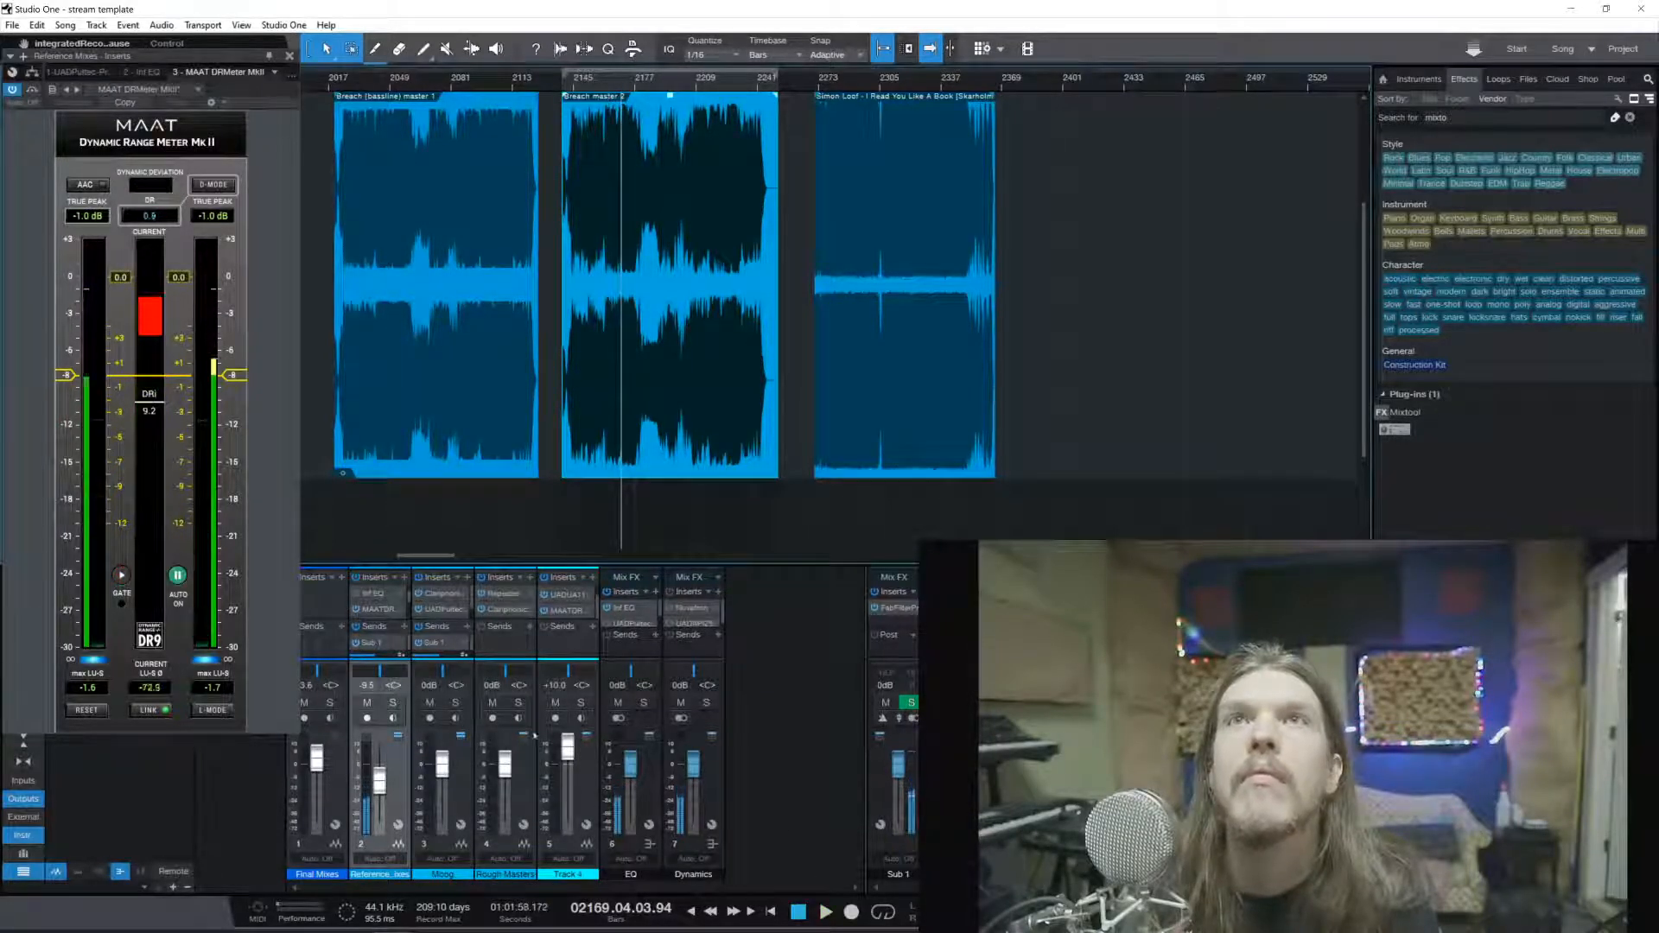
Re-arm Track 4, compare late sections of Breach (bassline) master 1 and Breach master 2 on the DR meter, and stop playback
click(554, 718)
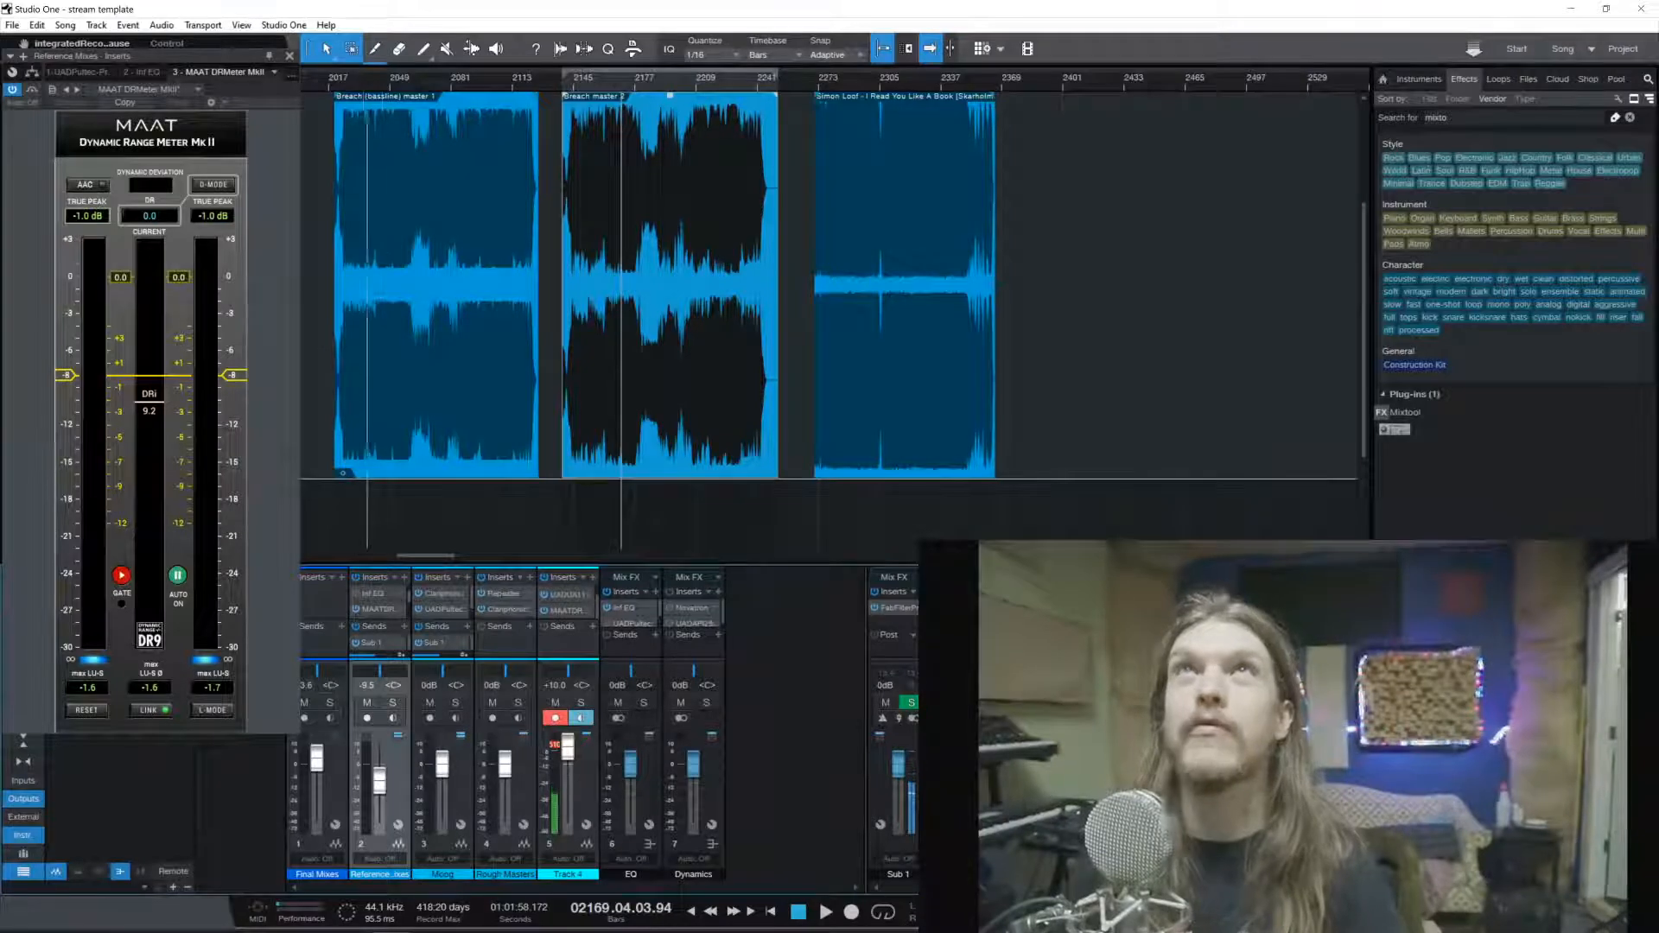
click(480, 83)
key(space)
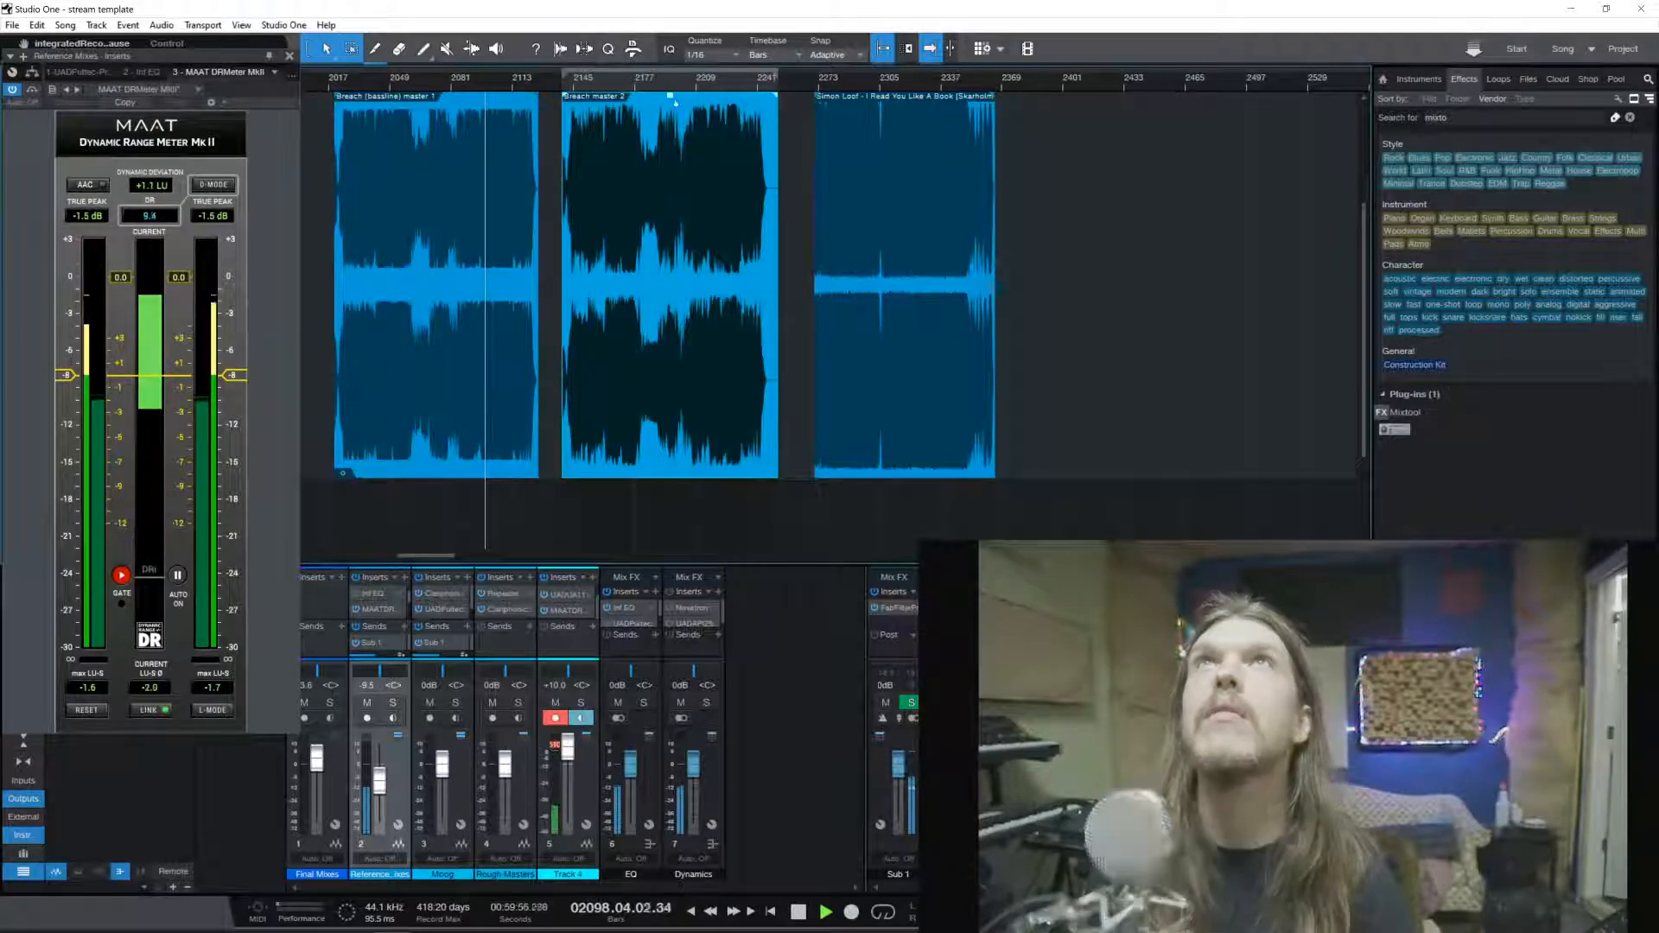
click(701, 86)
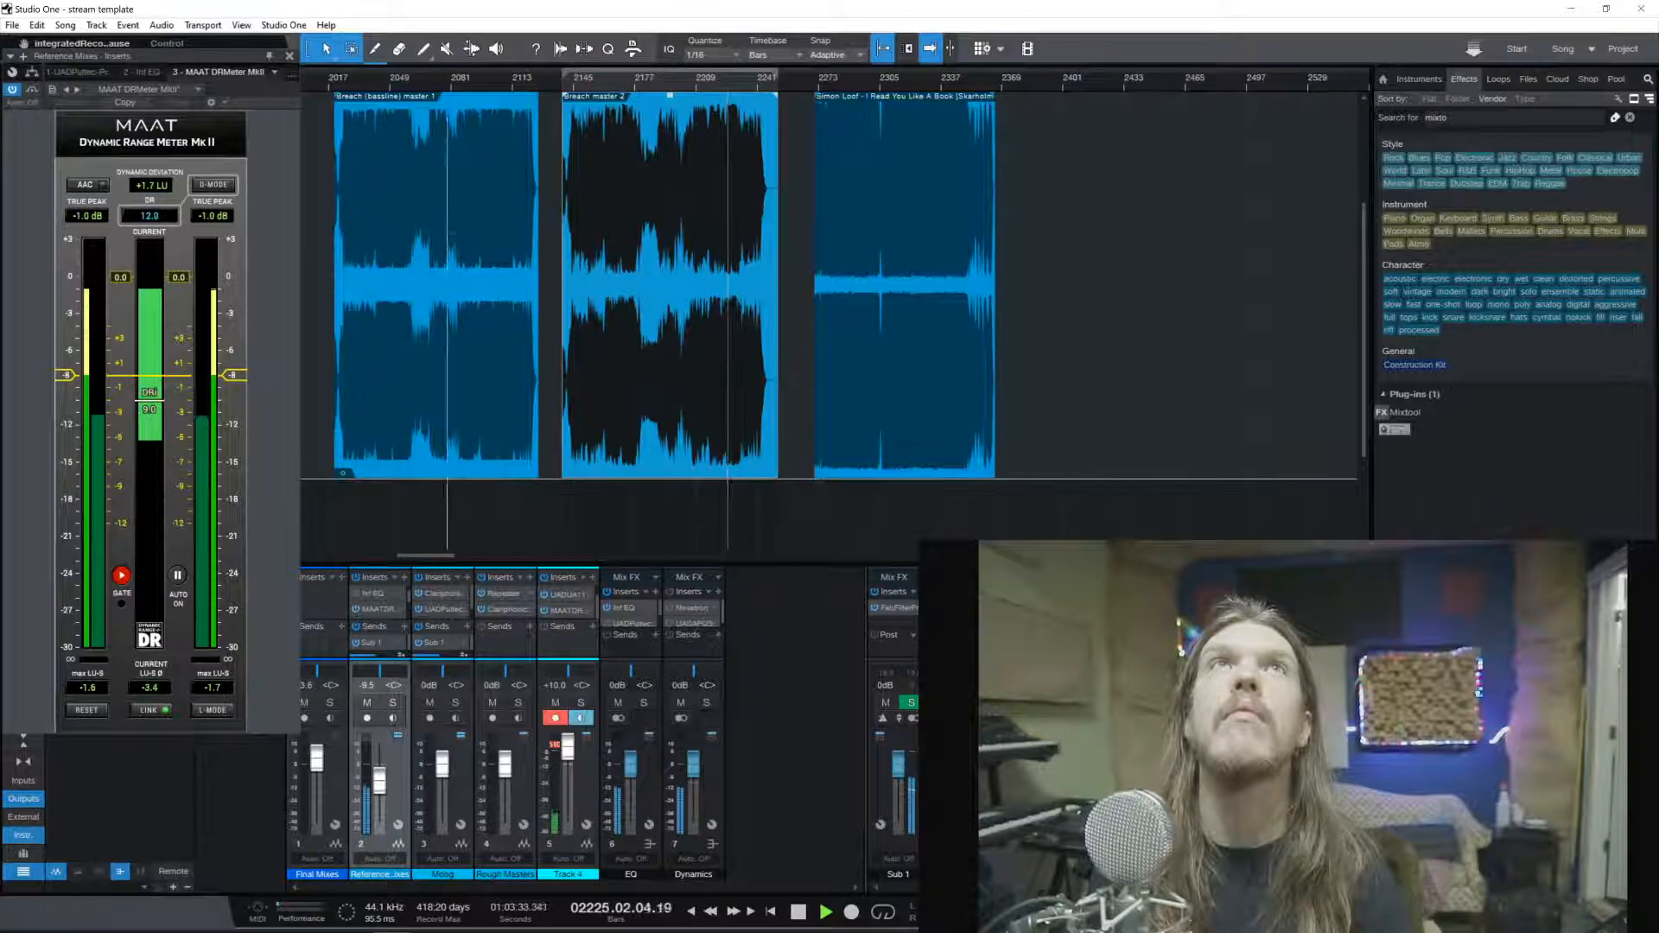
click(493, 86)
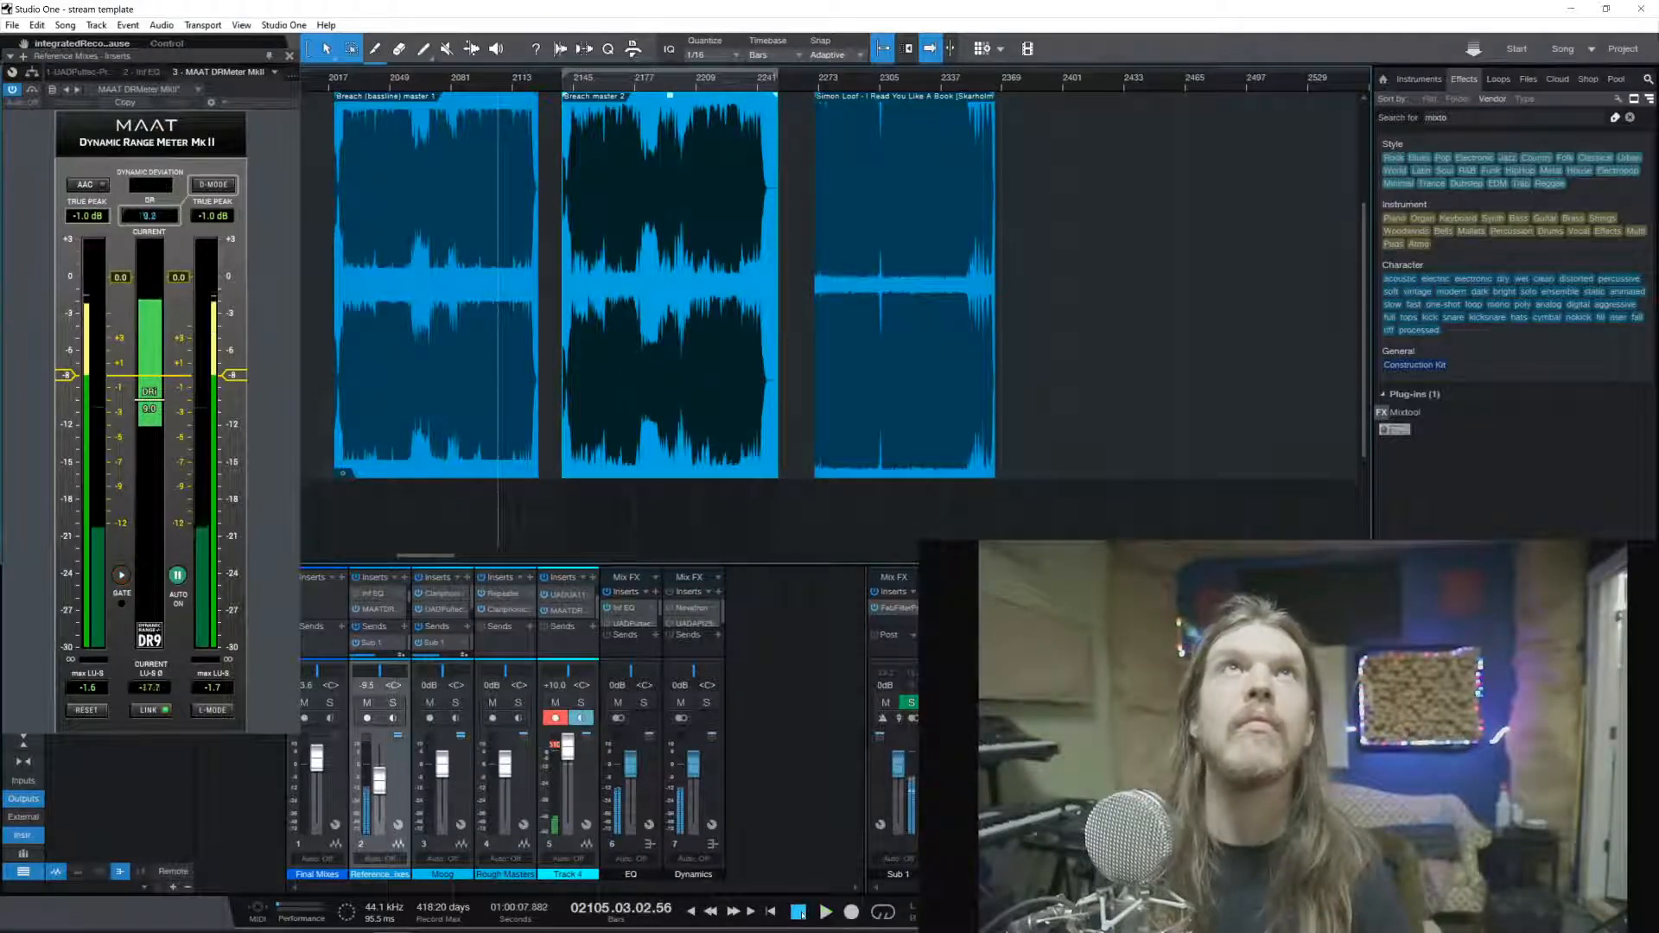
click(800, 912)
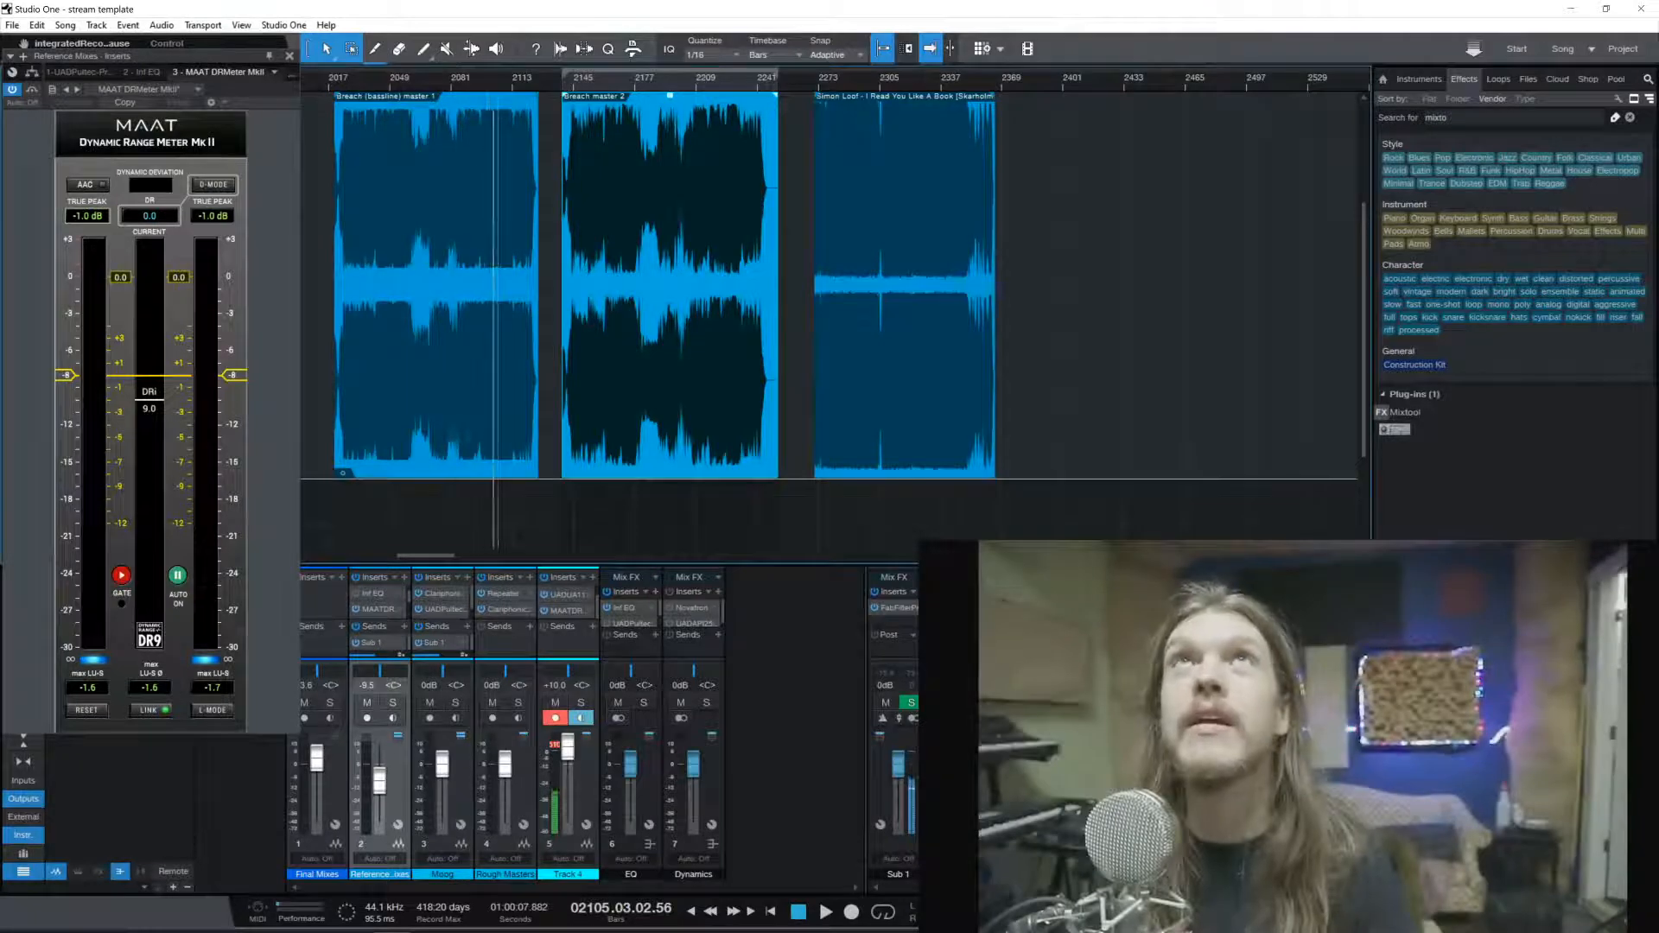
Audition the closing section of Breach (bassline) master 1 in short passages to check its dynamic range and LU readings
click(489, 84)
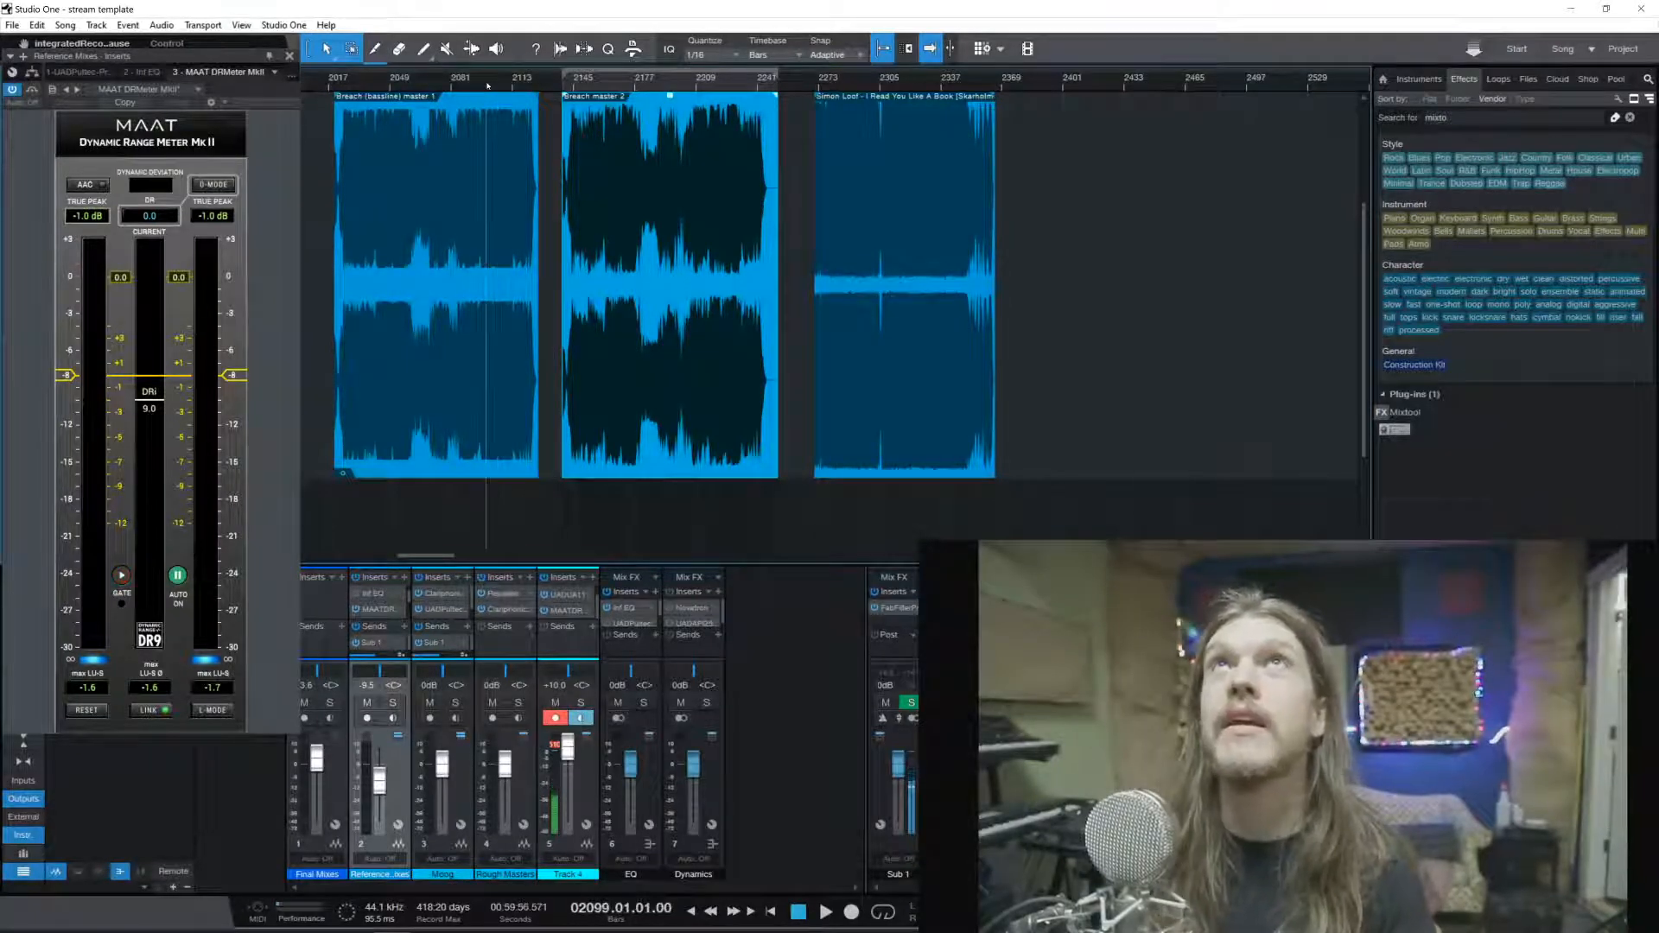
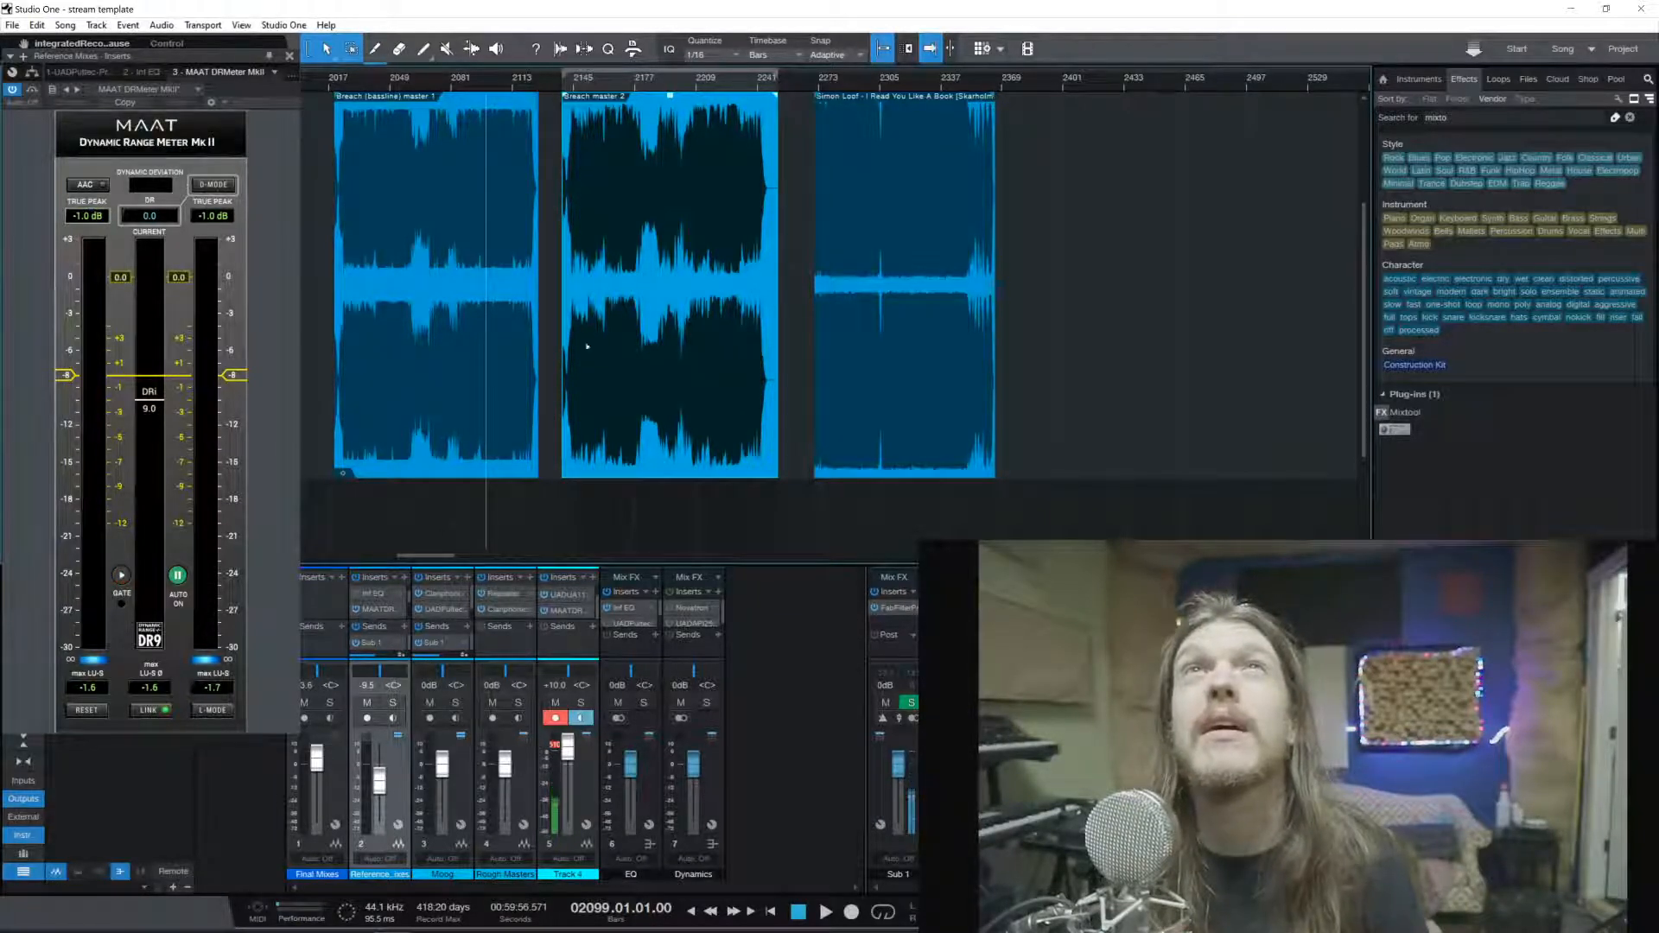
click(494, 82)
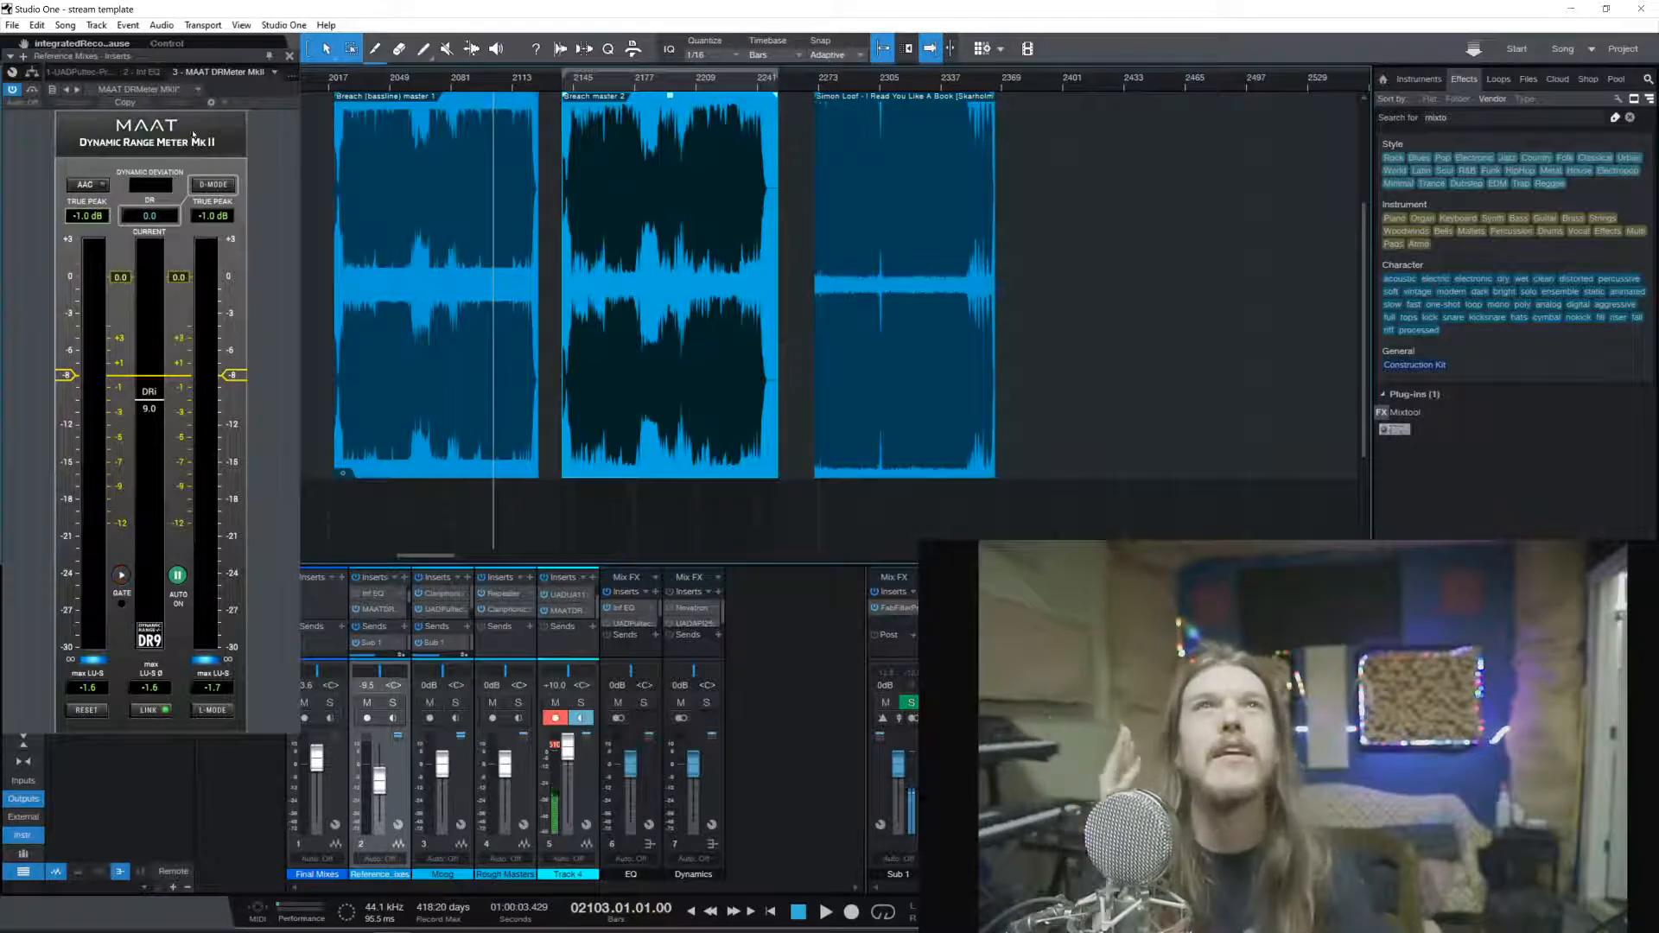
click(476, 82)
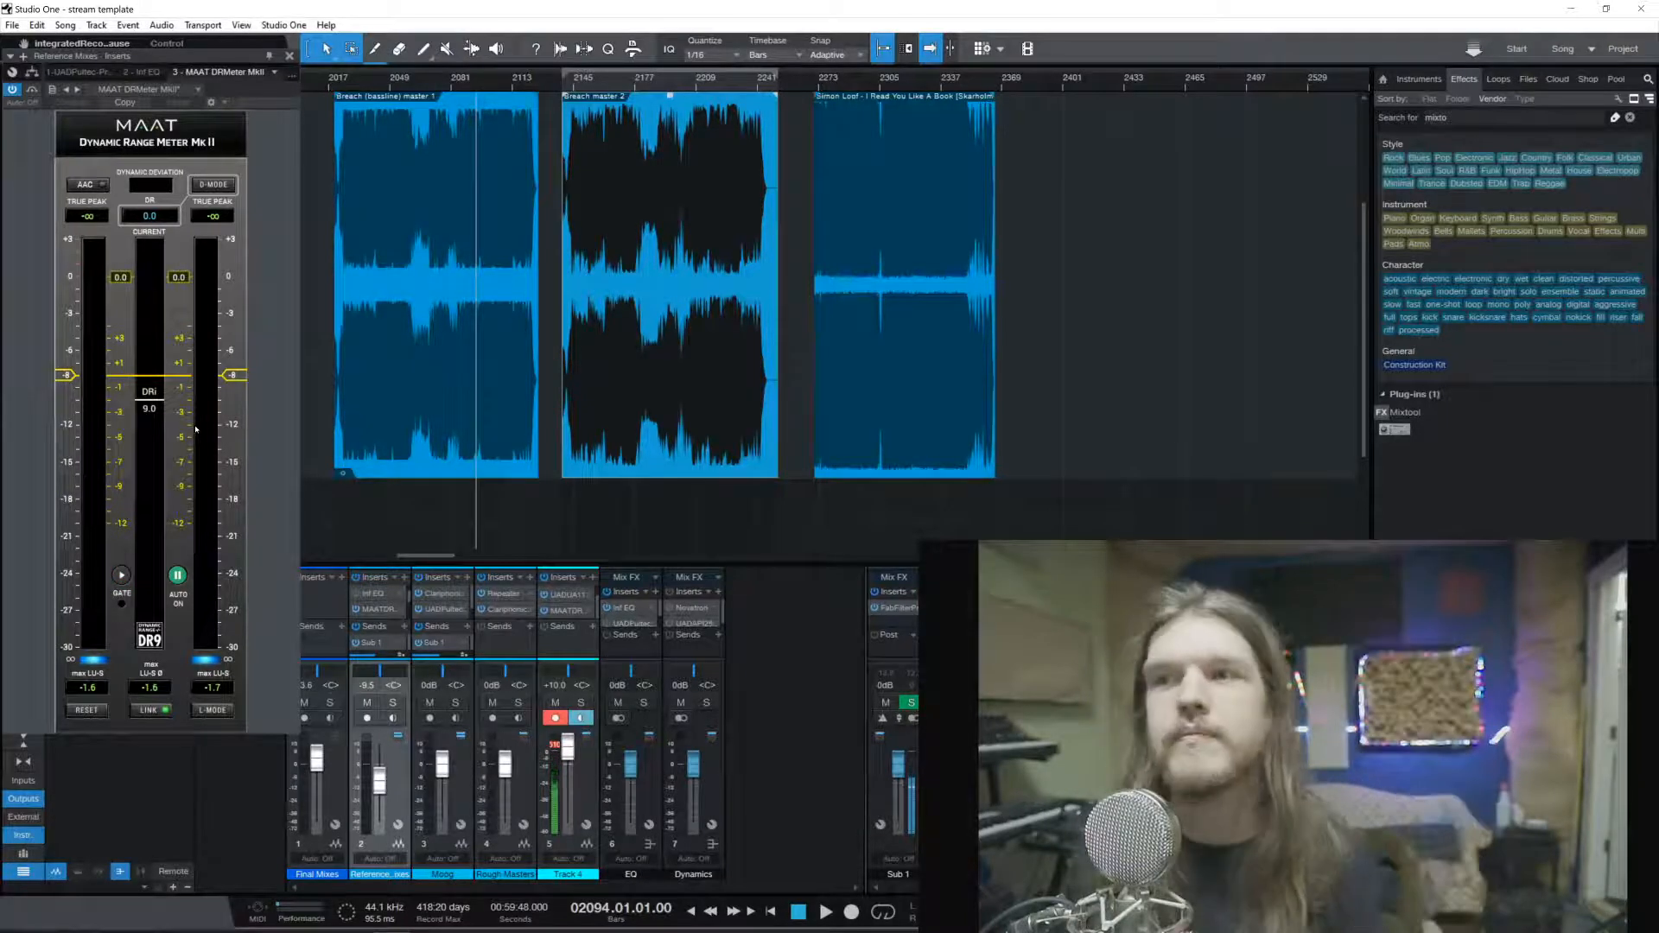
click(483, 81)
key(space)
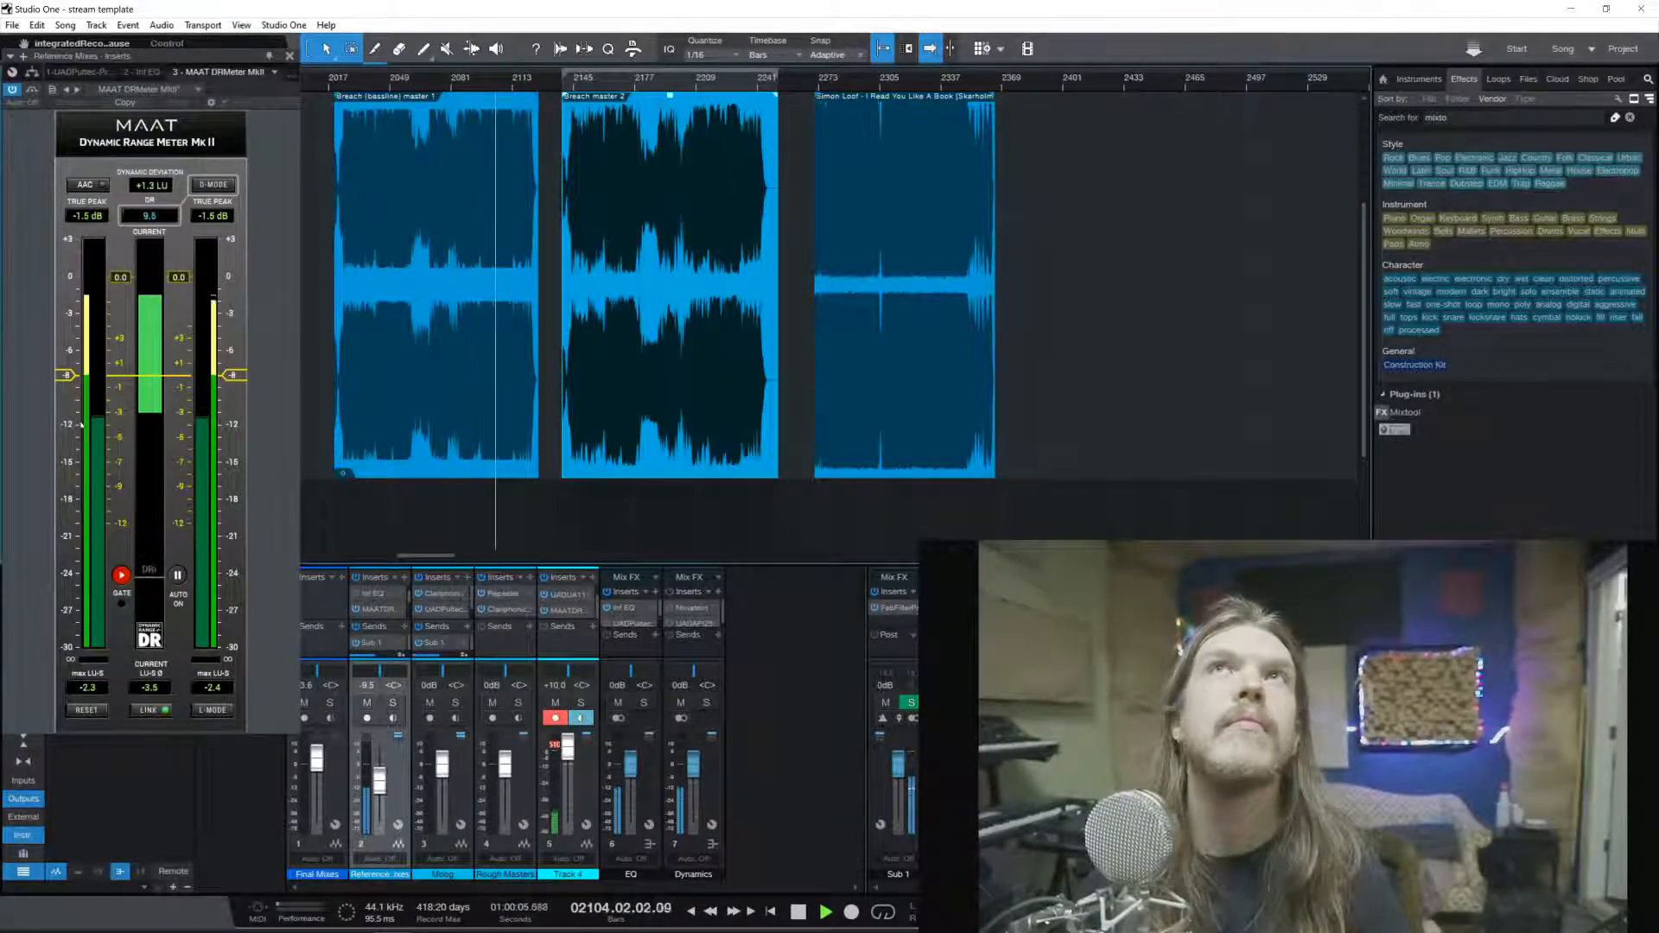
key(space)
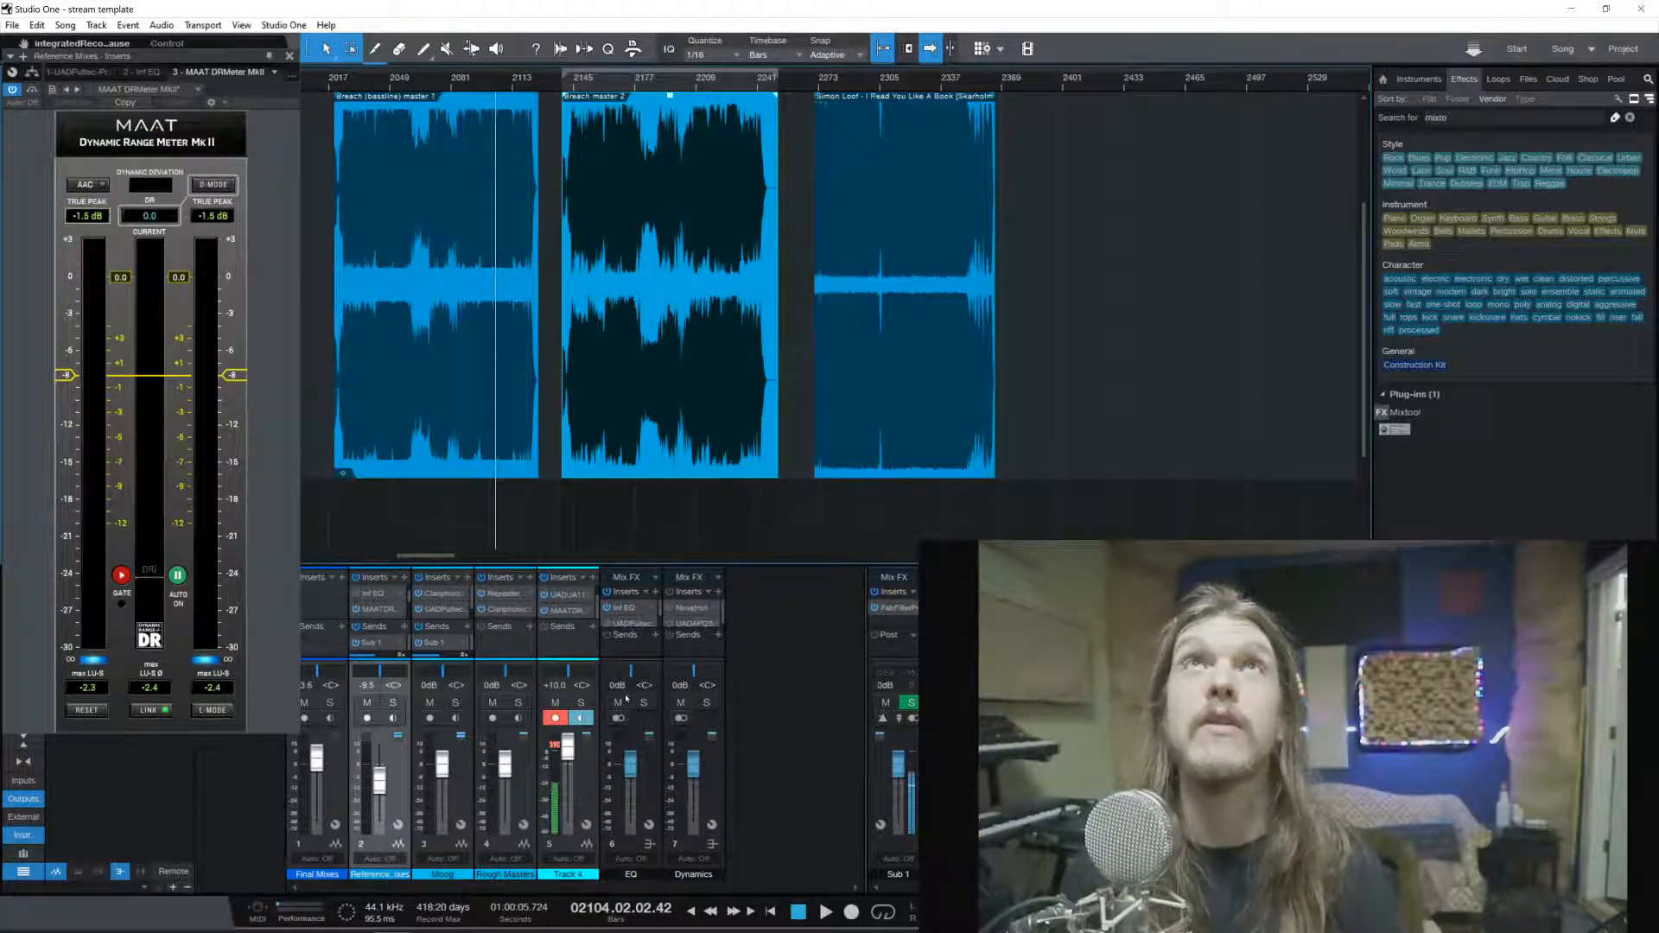
key(space)
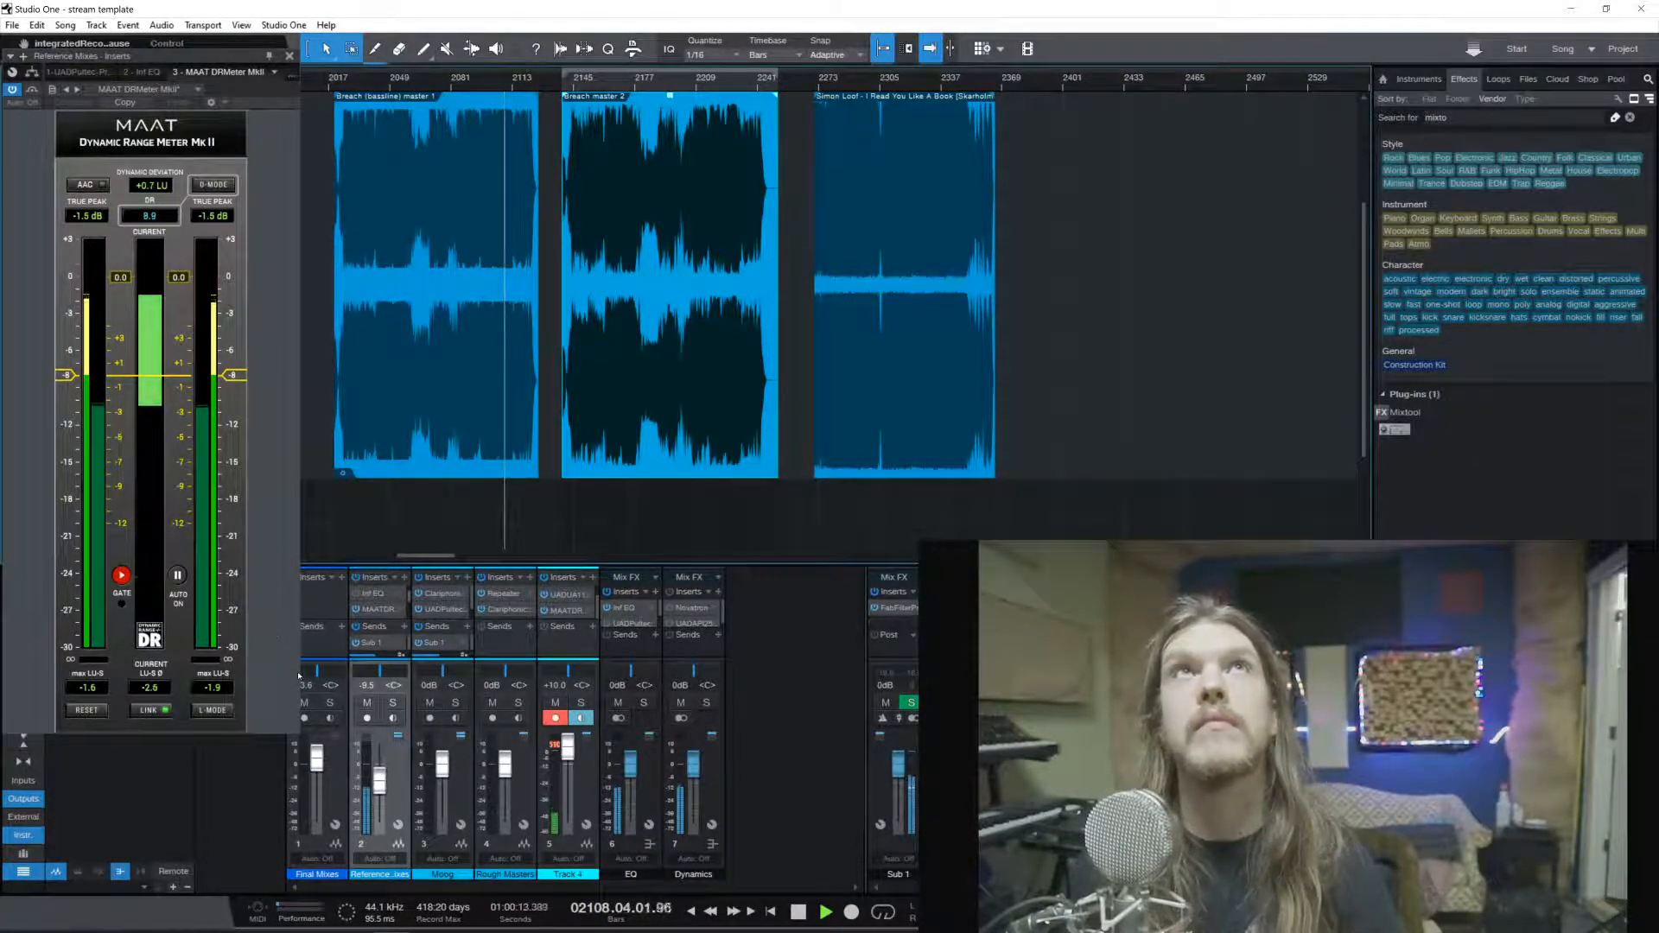
key(space)
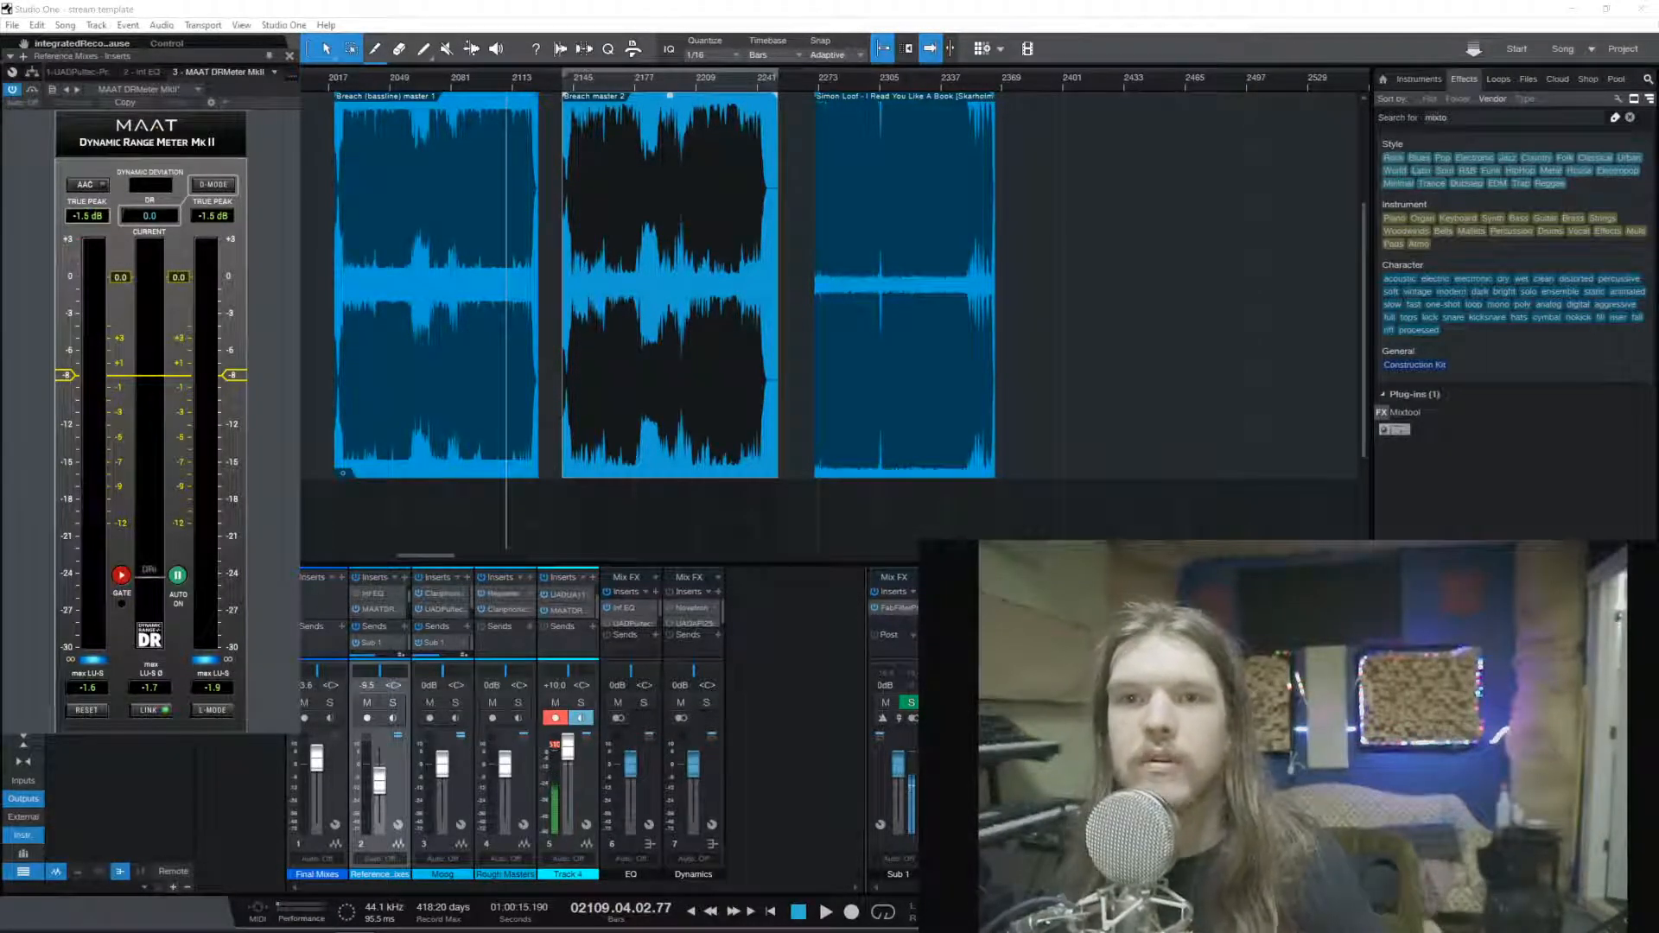
Place the Two Phones clip after the last clip on Reference Mixes and set the playhead to bar 2379
drag(1000, 283, 1055, 358)
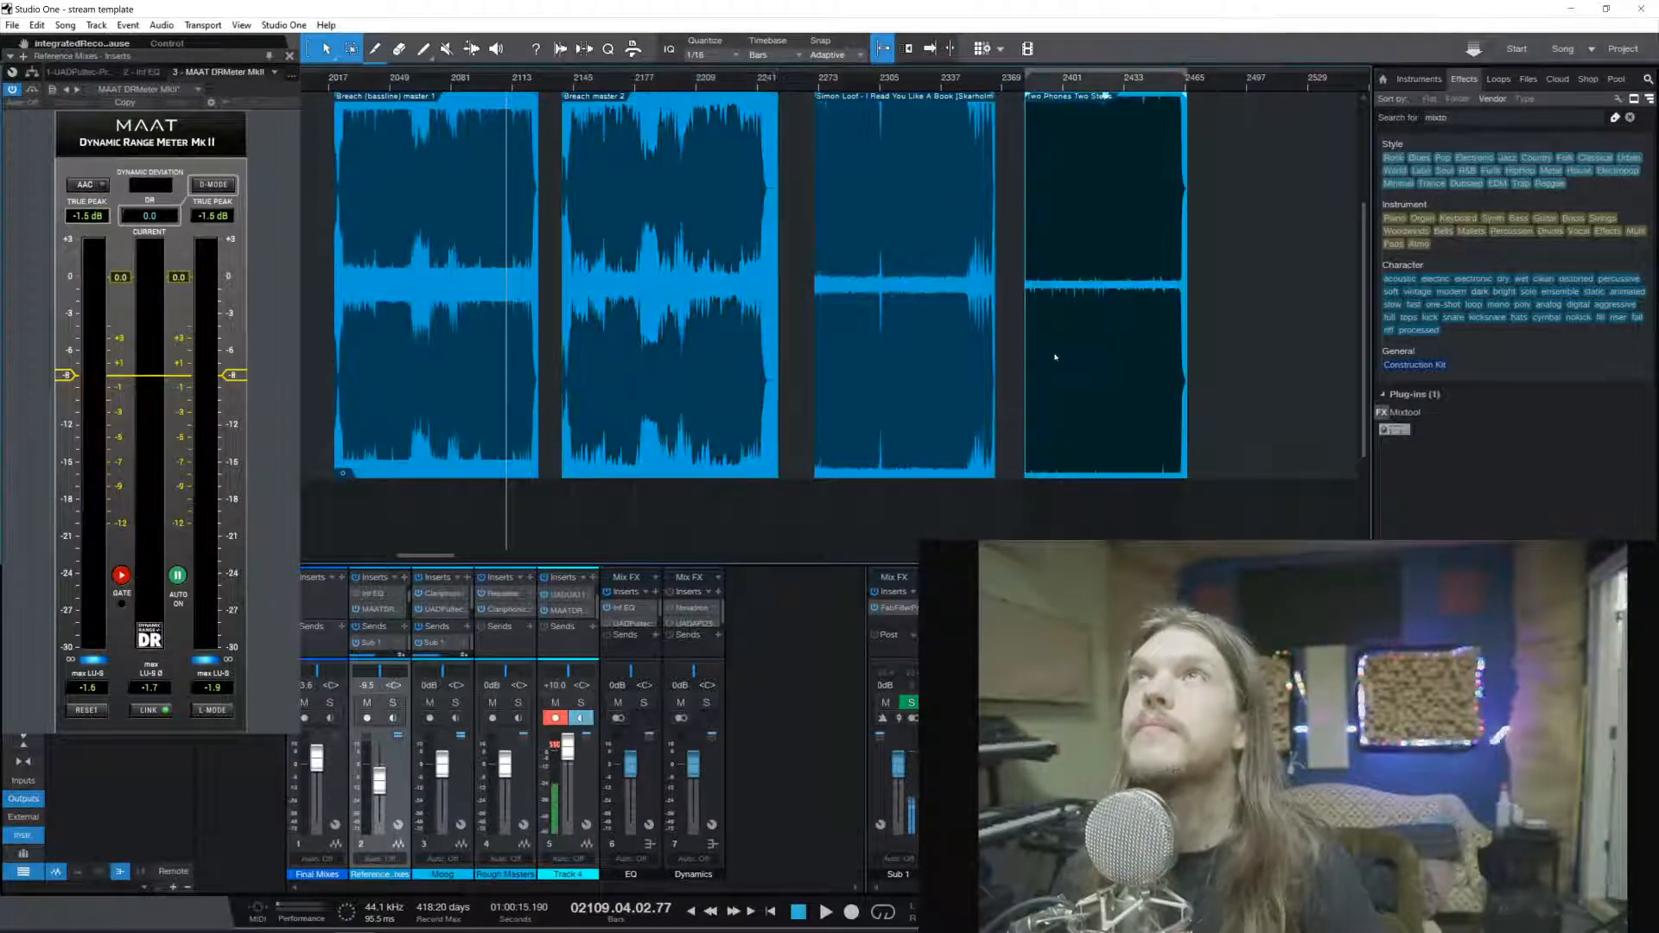
click(1022, 83)
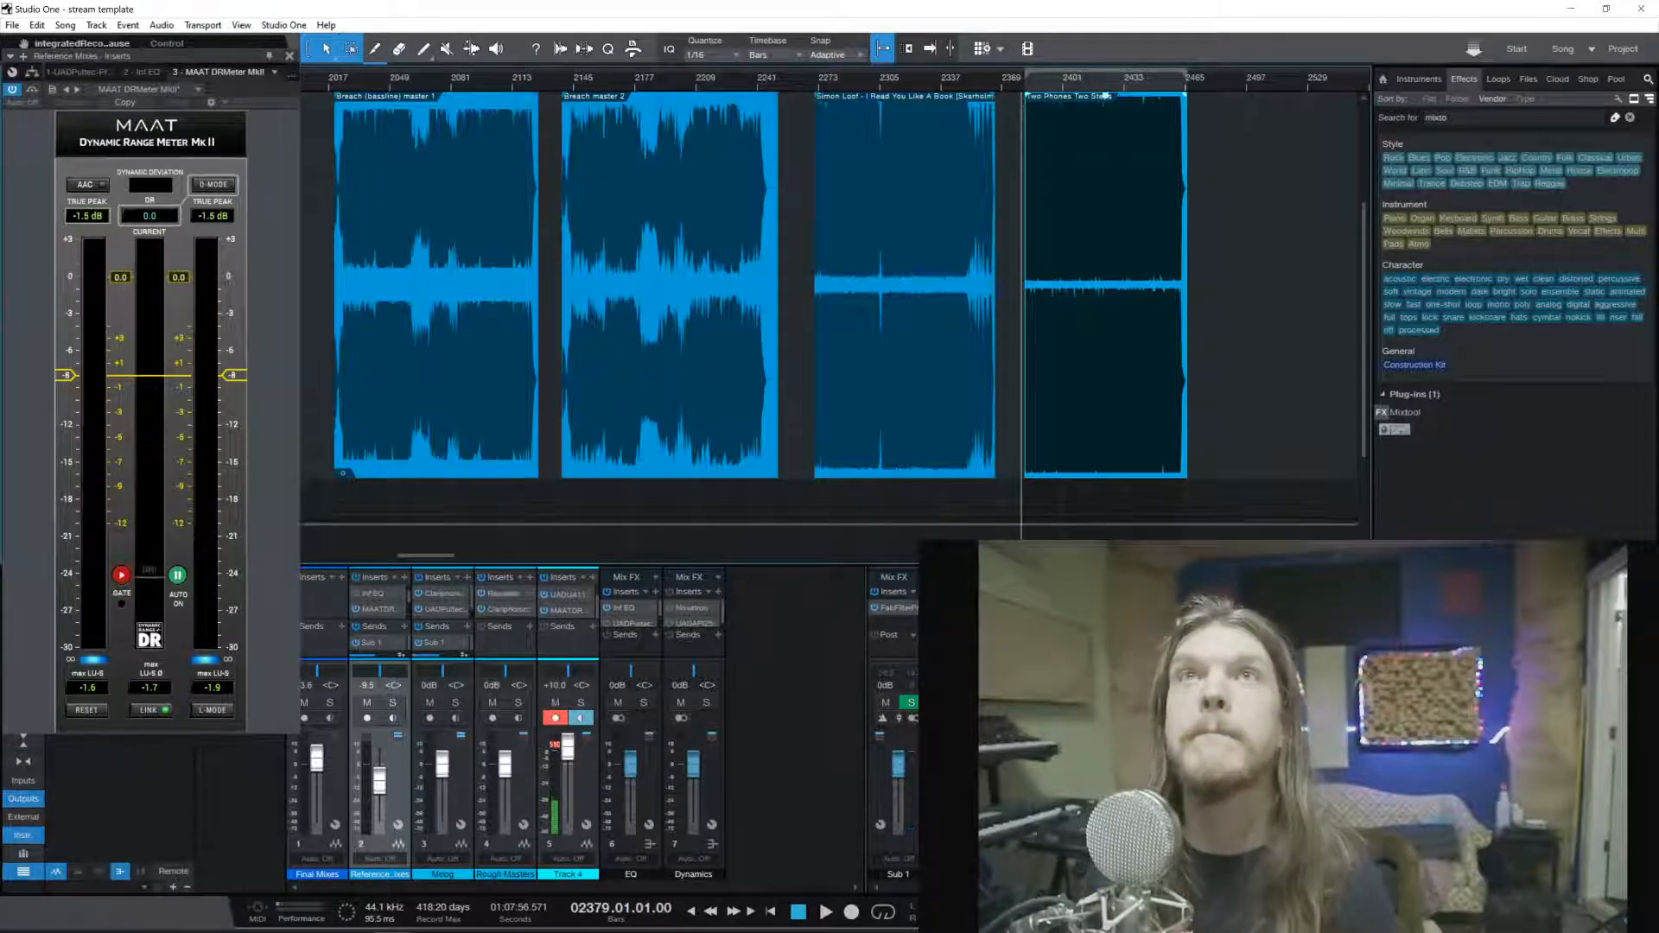
Disarm recording on Track 4 and close its Infinity EQ inserts window
click(551, 729)
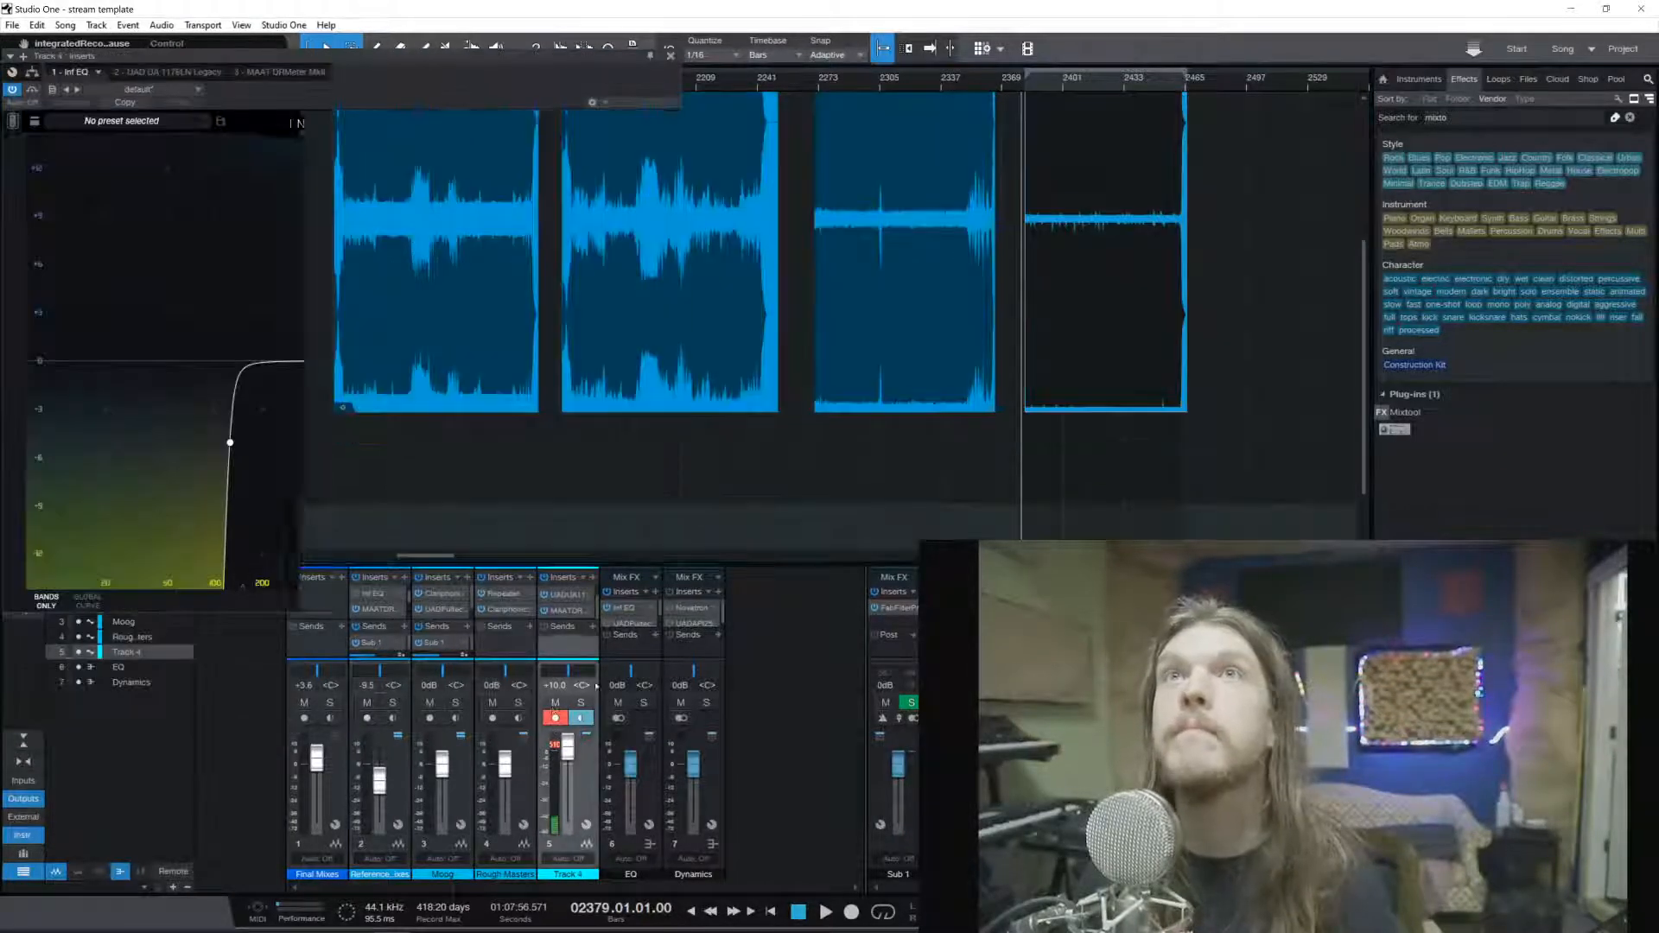
click(551, 717)
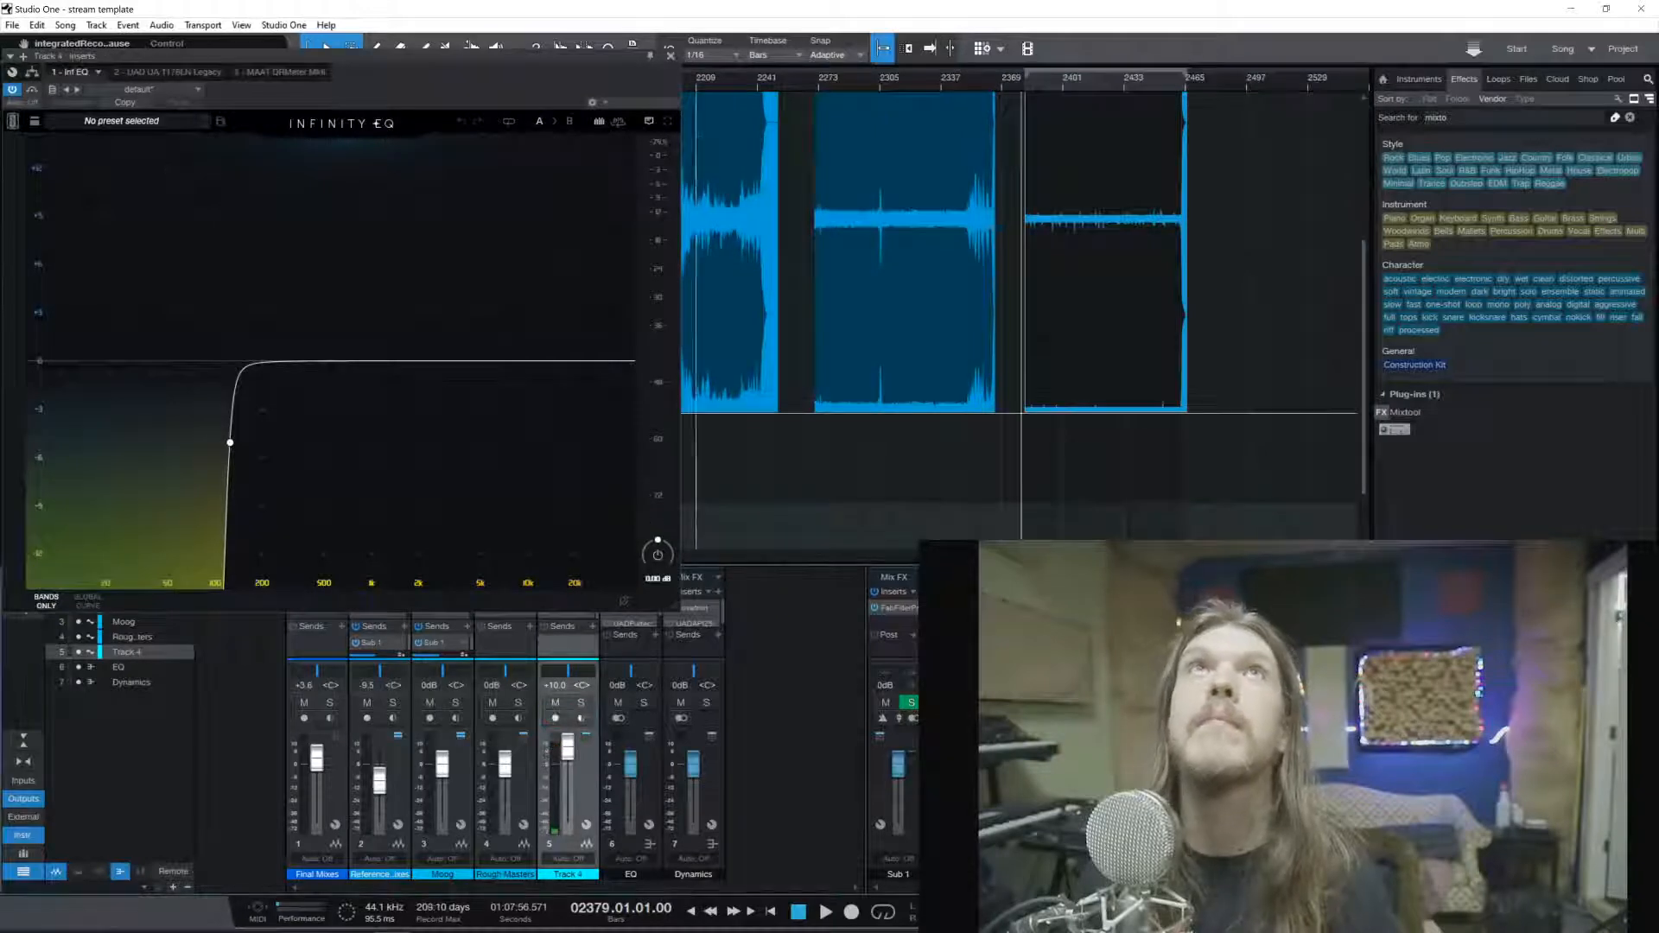
click(671, 57)
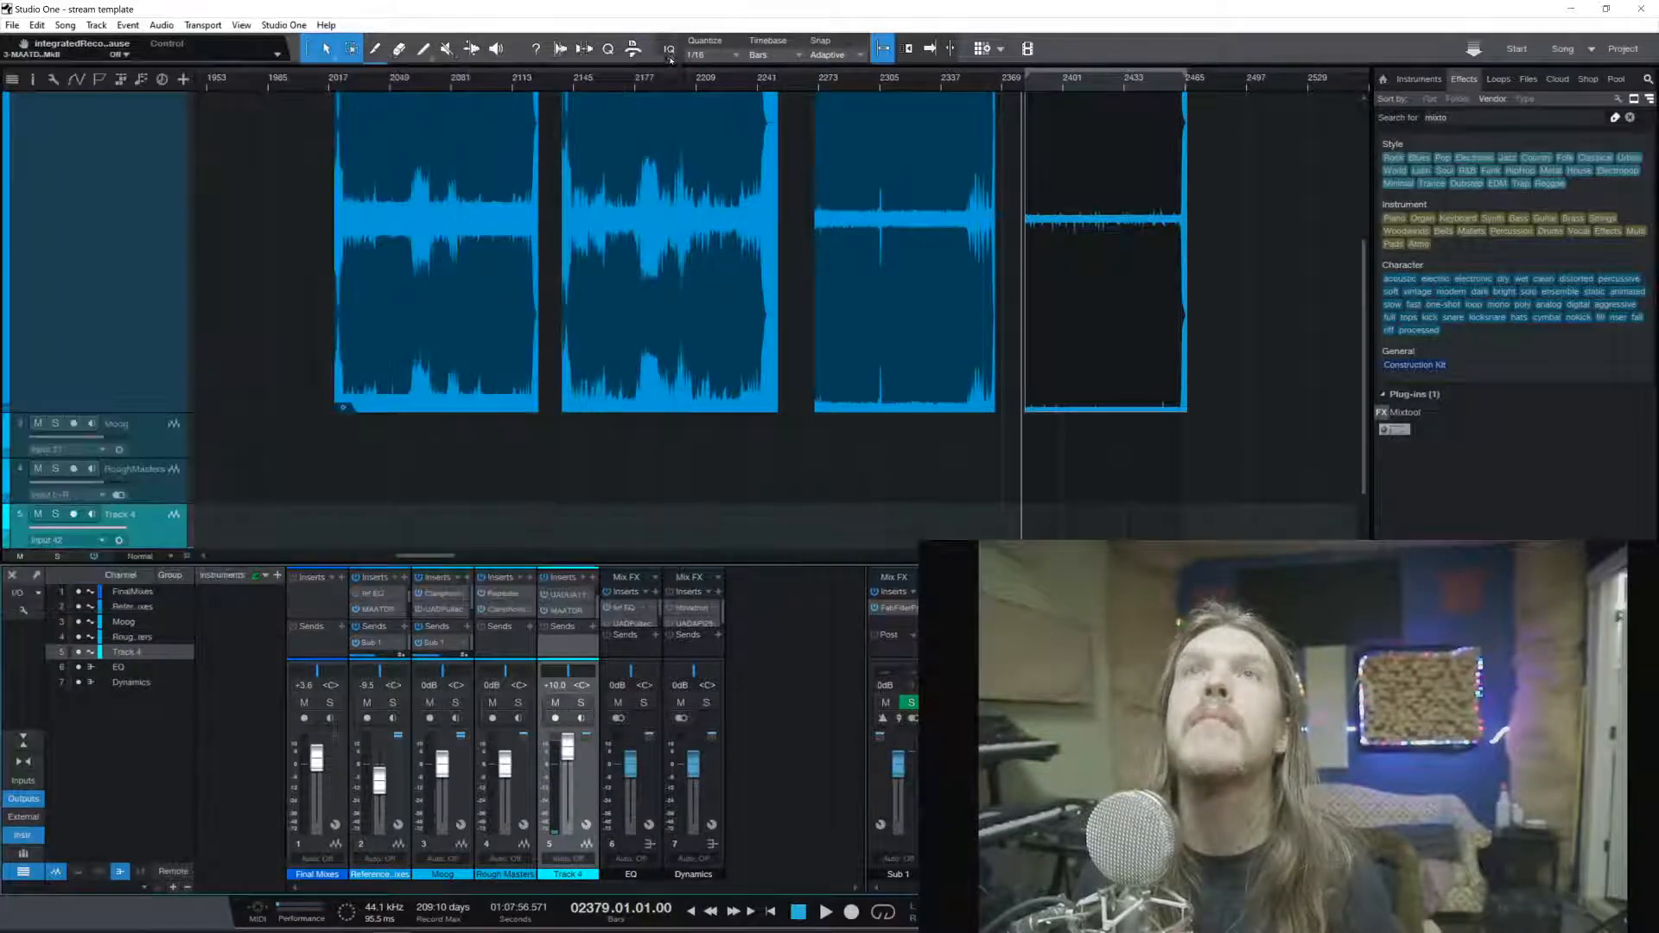
Play the Two Phones clip from its start, check its dynamic range on the Reference Mixes MAAT DRMeter MkII, and close the meter
click(1025, 83)
key(f)
key(space)
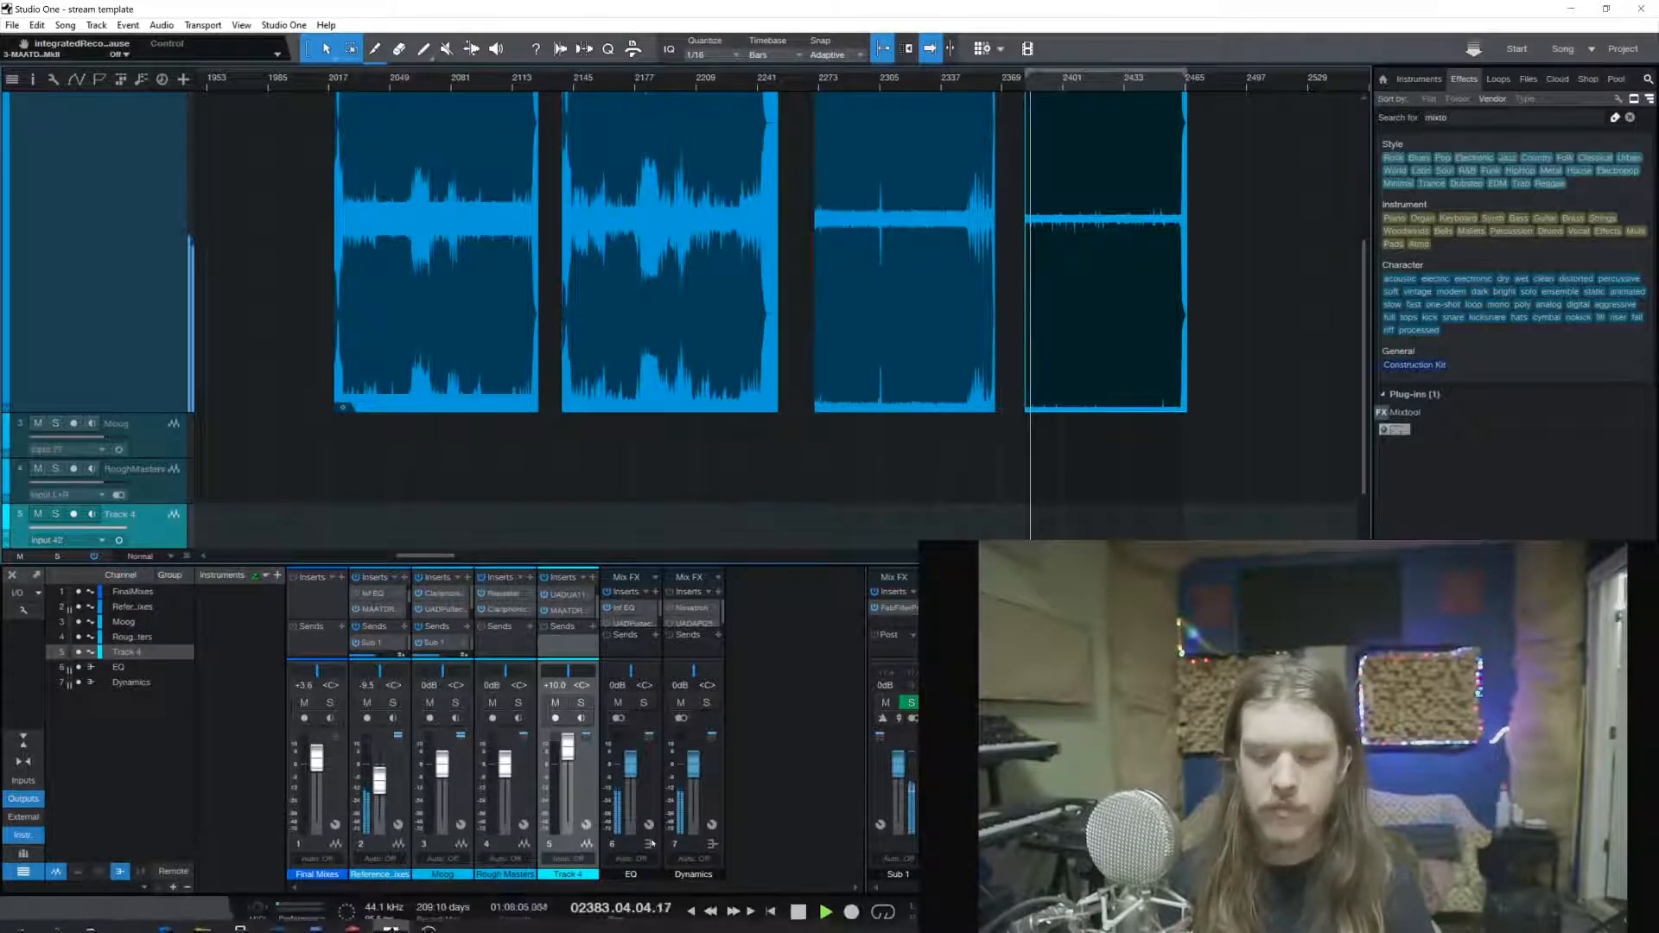
click(375, 610)
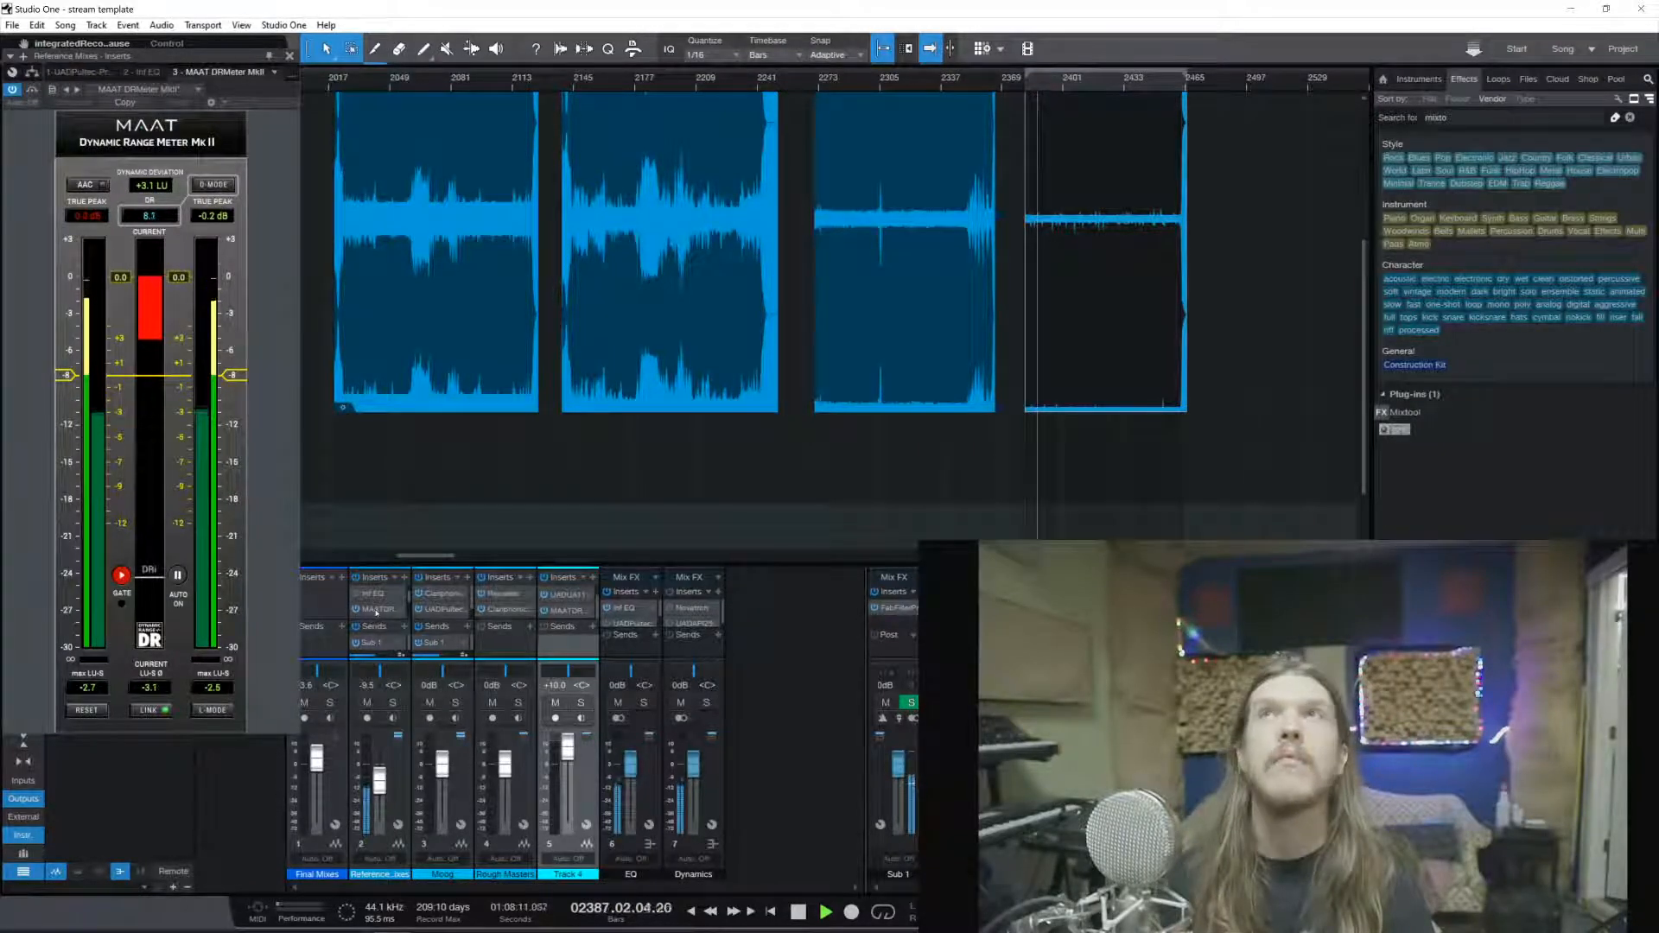
mouse_move(390, 932)
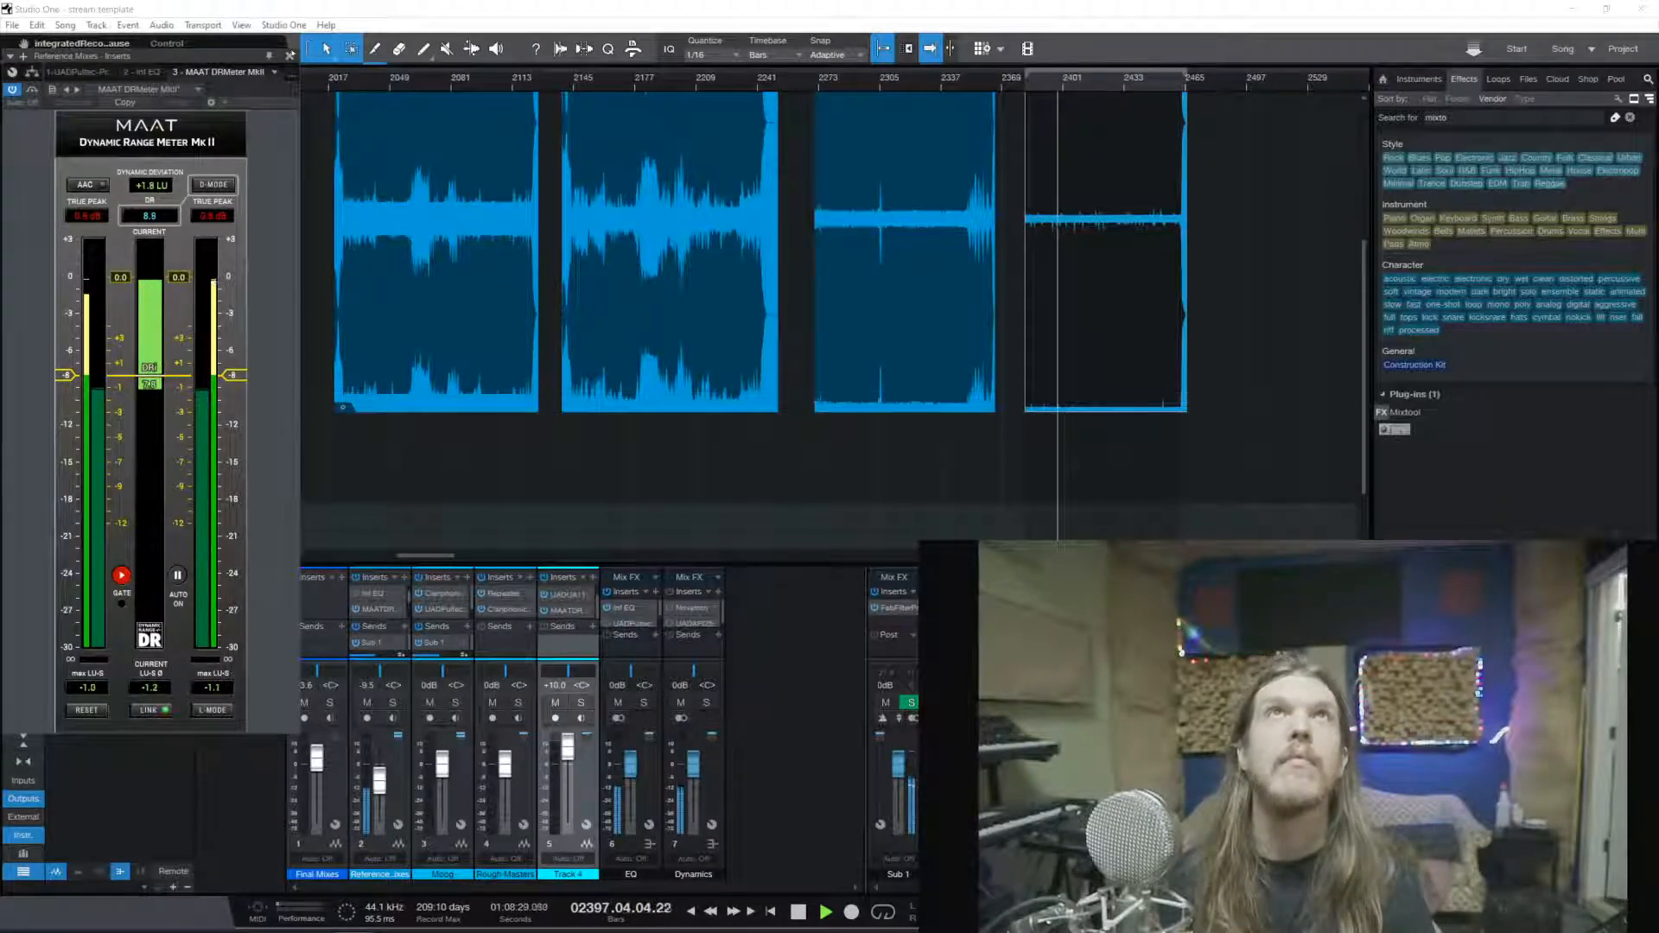
click(289, 57)
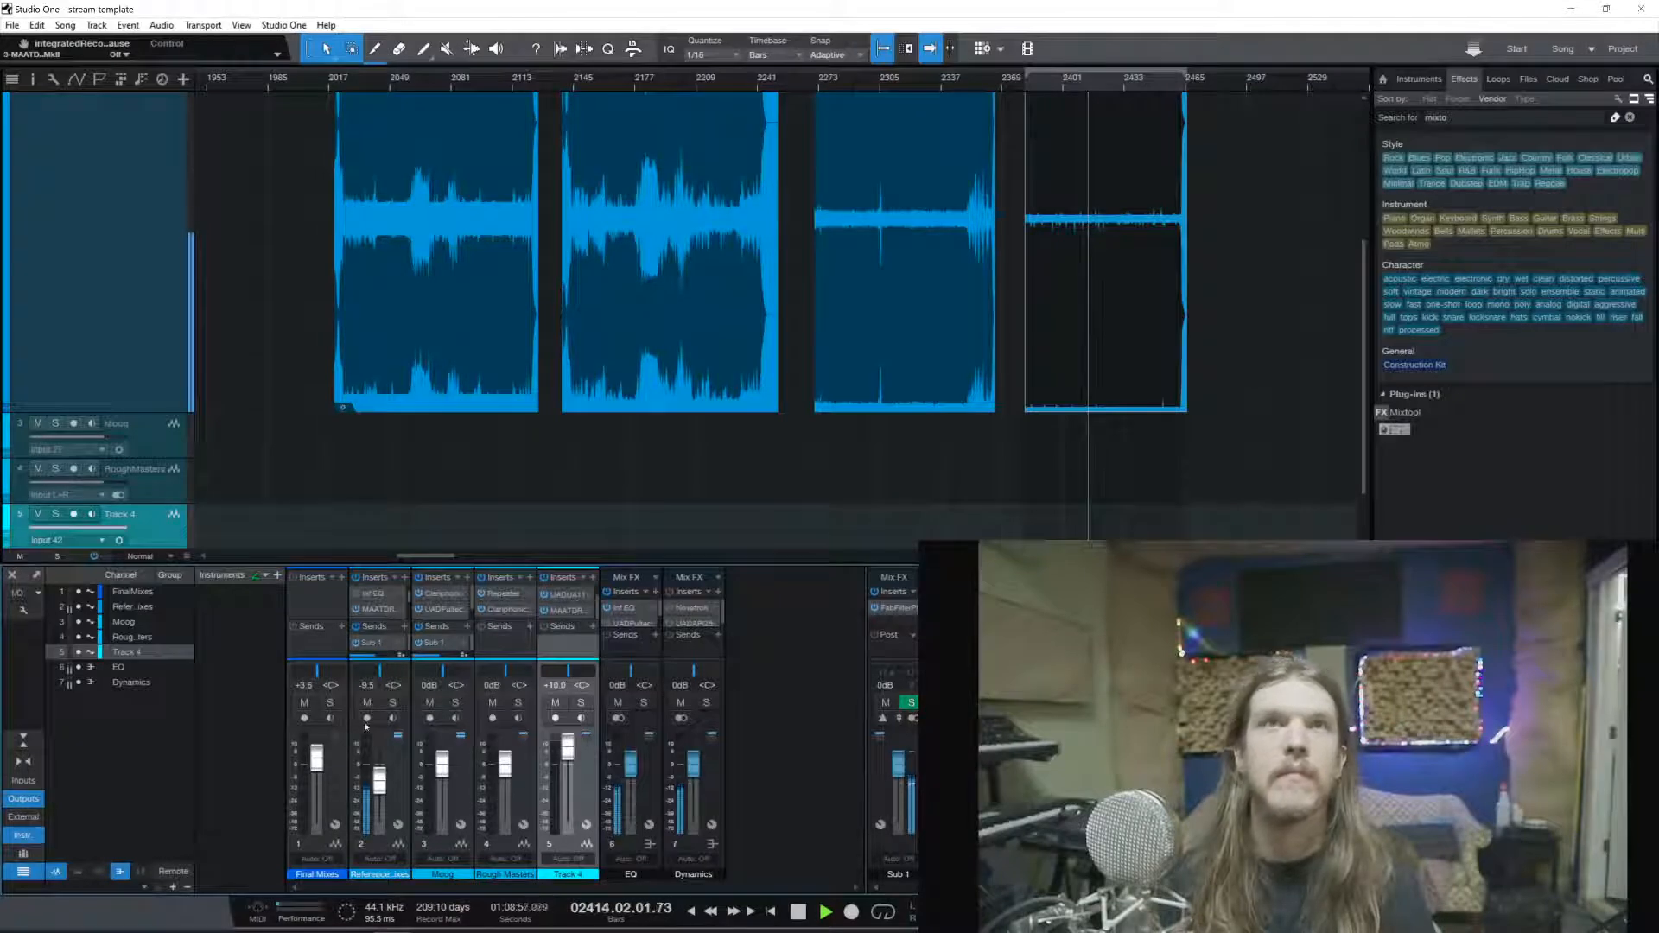
Open the PAZ-Analyzer Stereo insert of Reference Mixes and move its window clear of the mixer, keeping that channel selected
scroll(367, 613, down, 1)
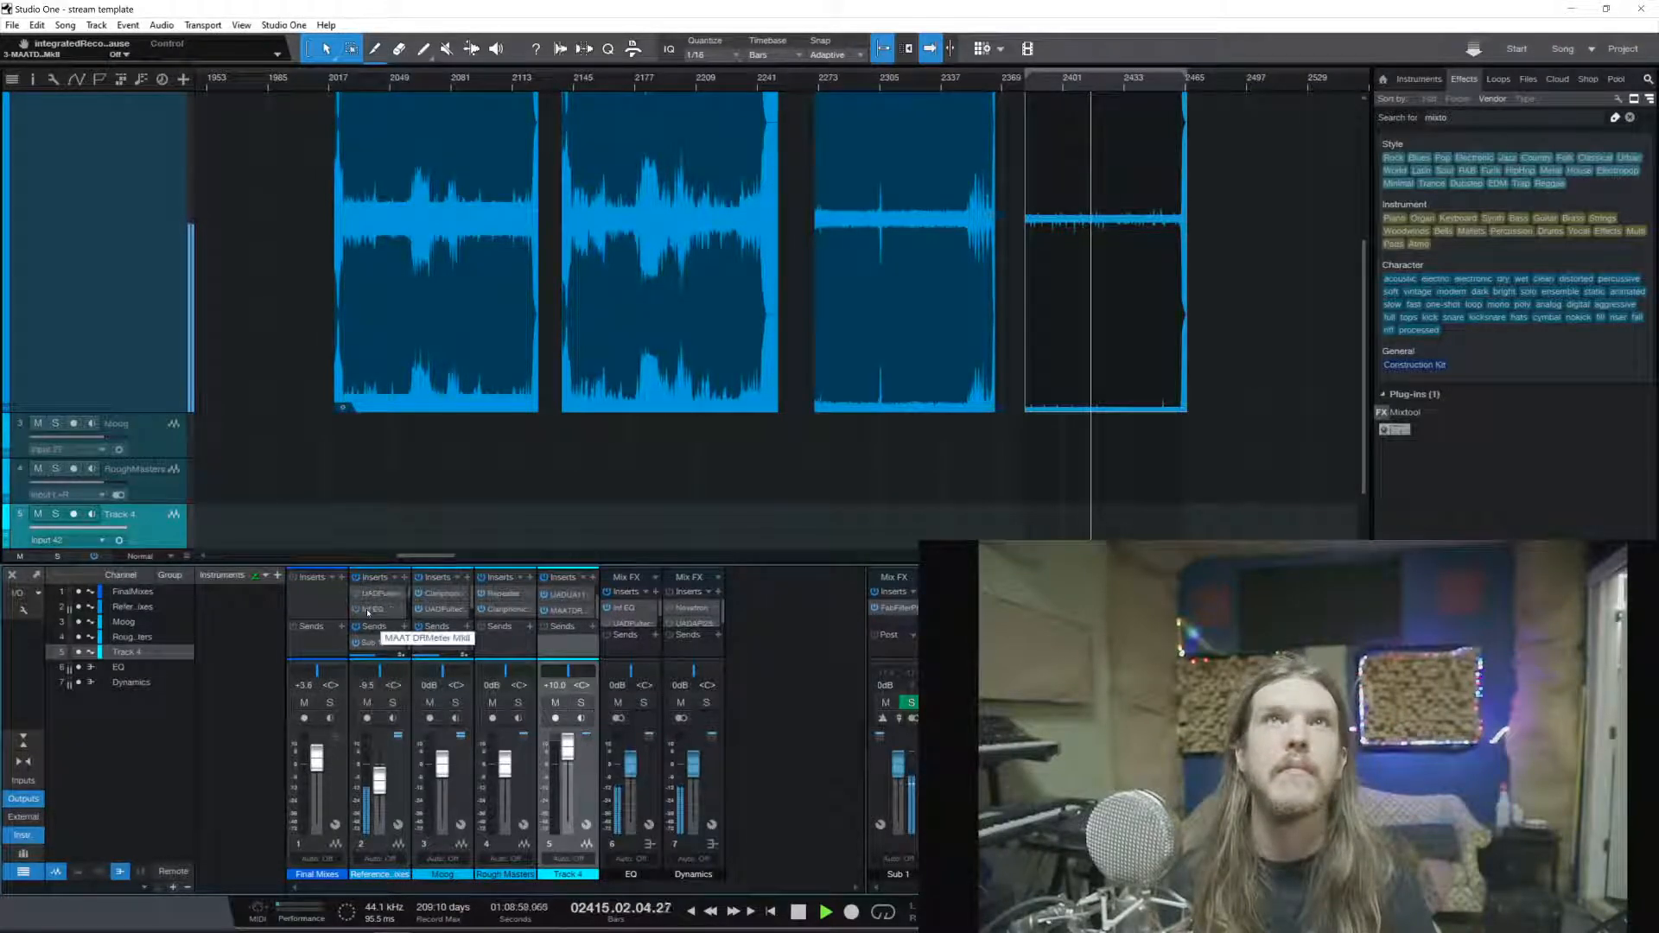
scroll(368, 612, up, 1)
scroll(367, 612, down, 1)
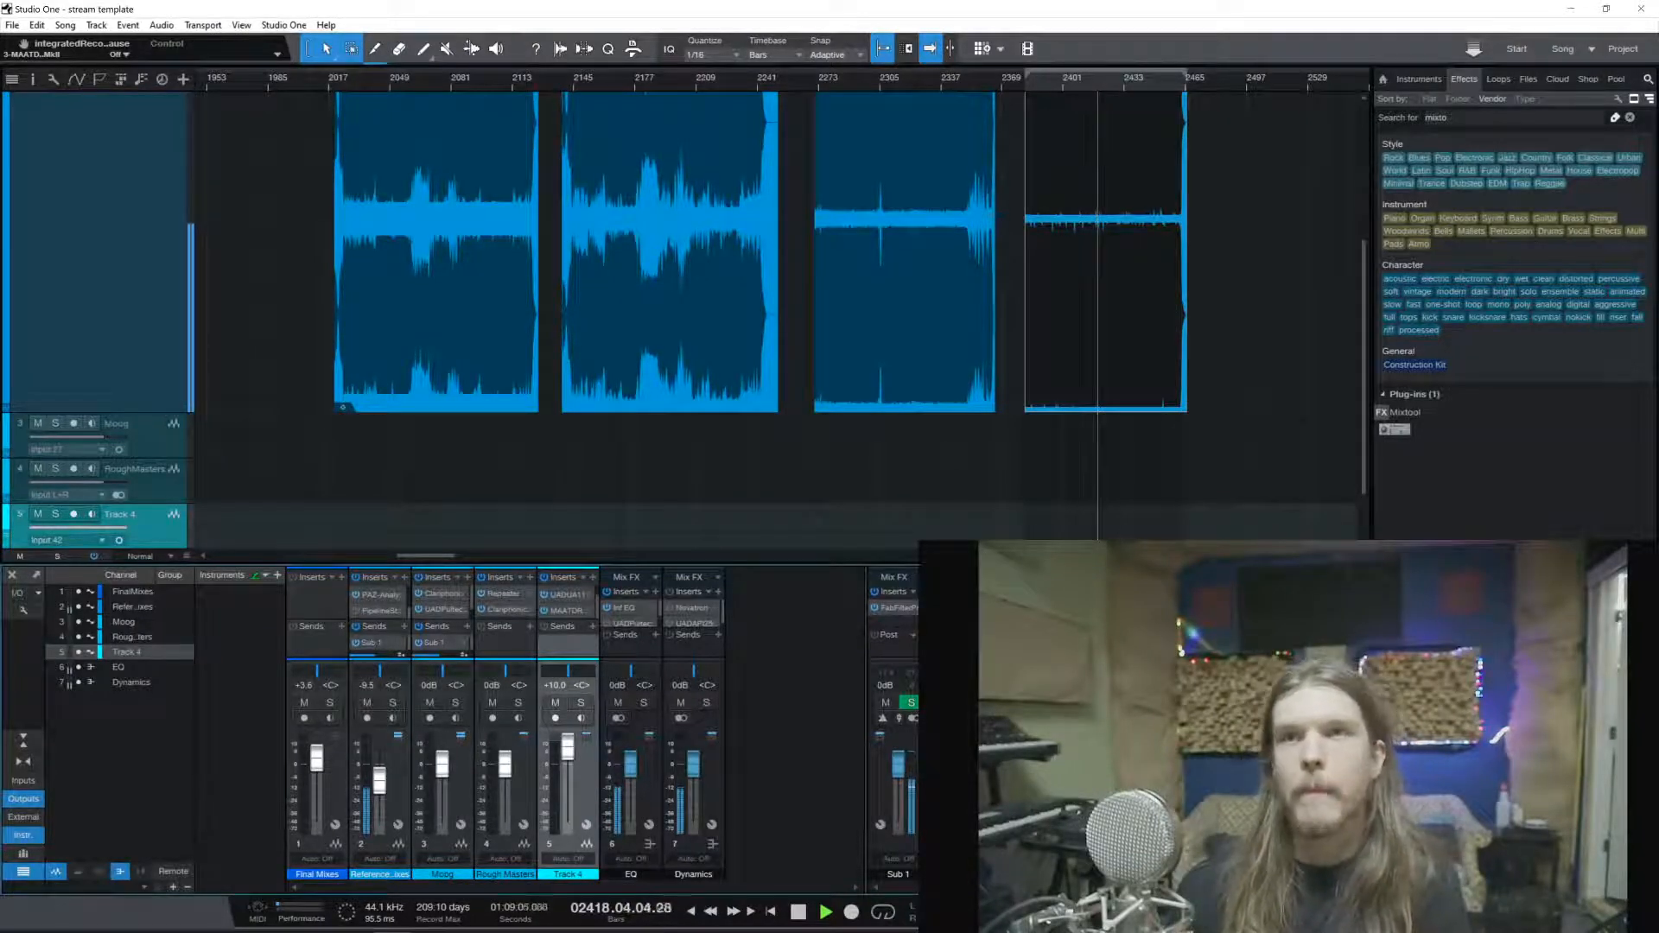
double_click(379, 596)
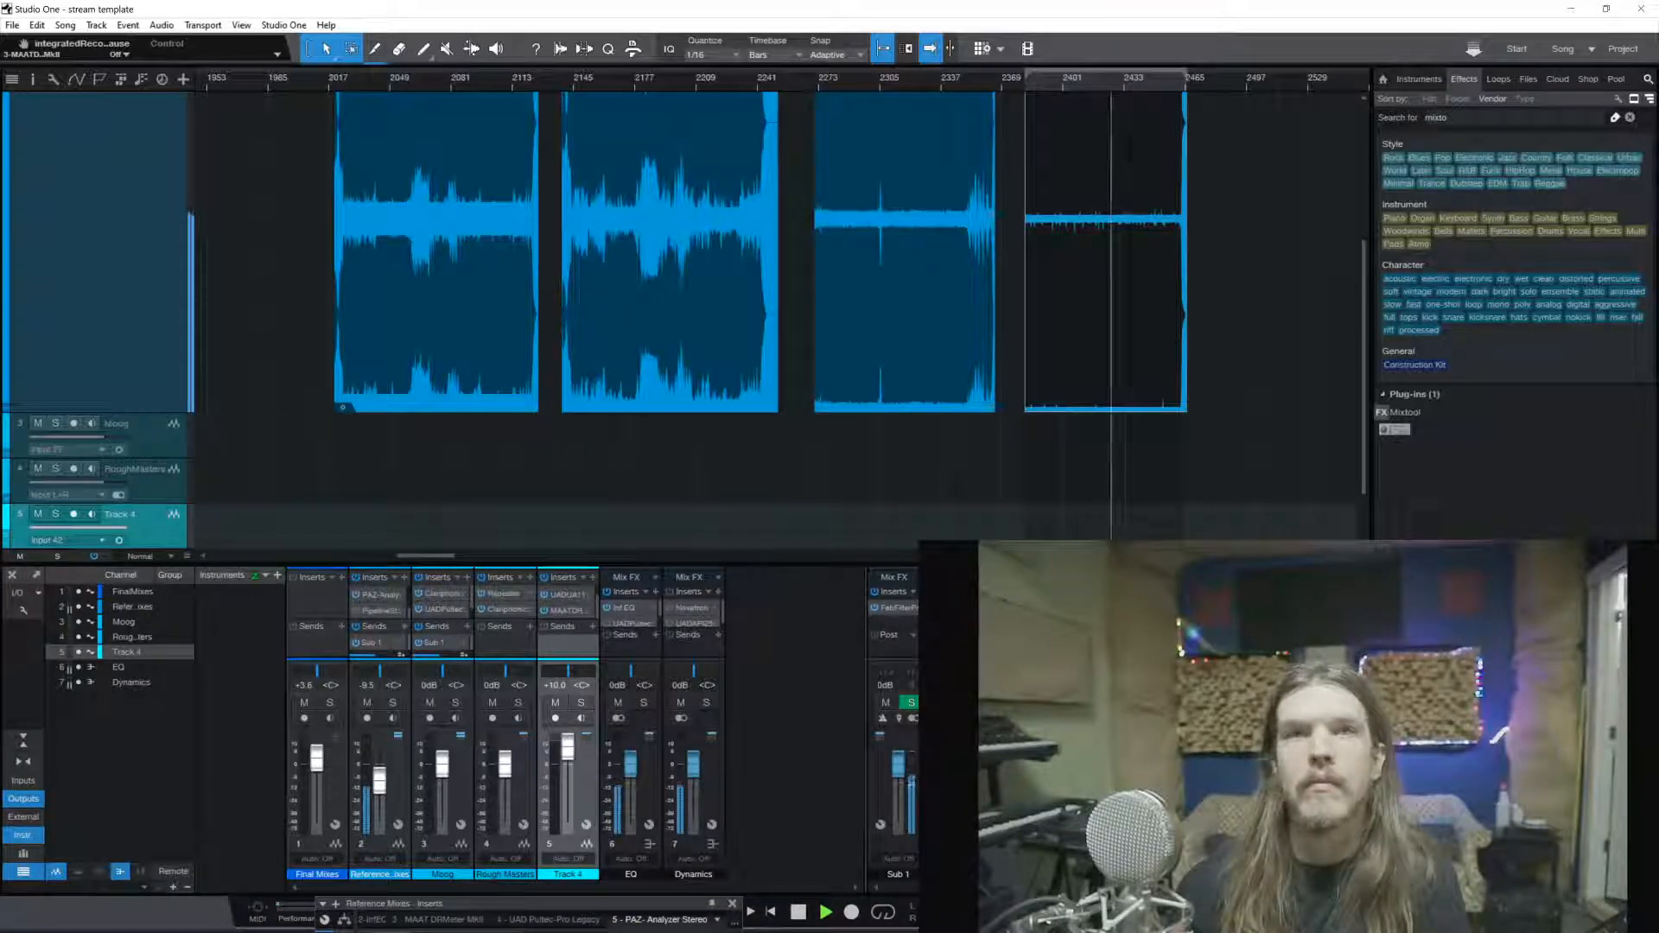
drag(589, 905, 752, 932)
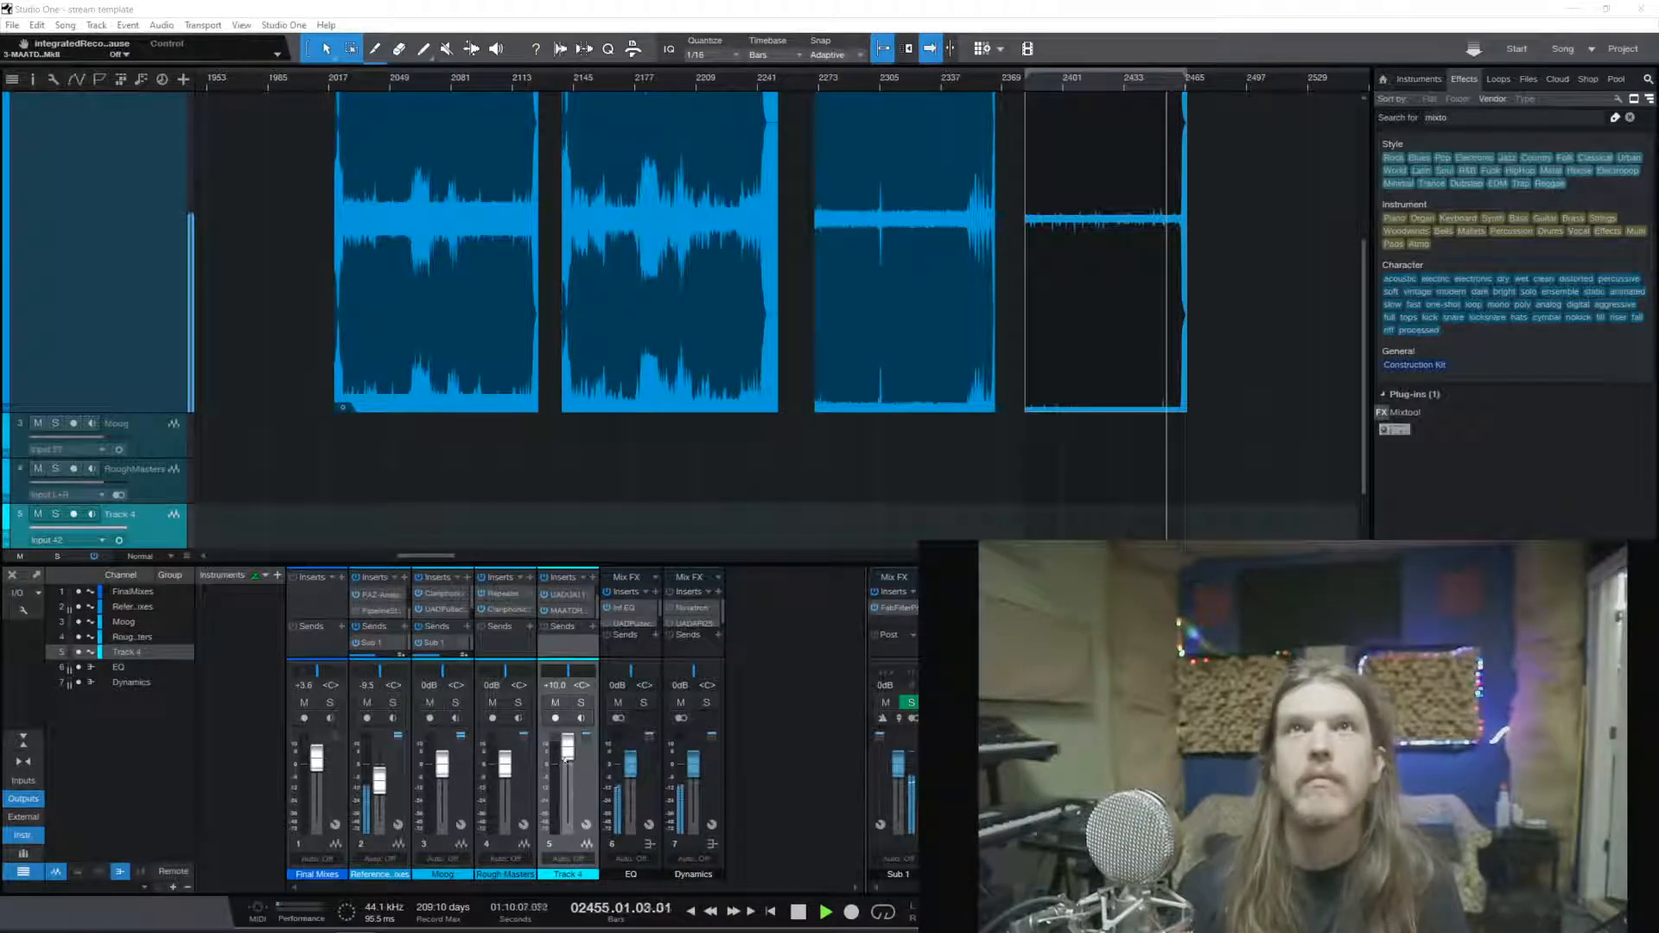
click(377, 603)
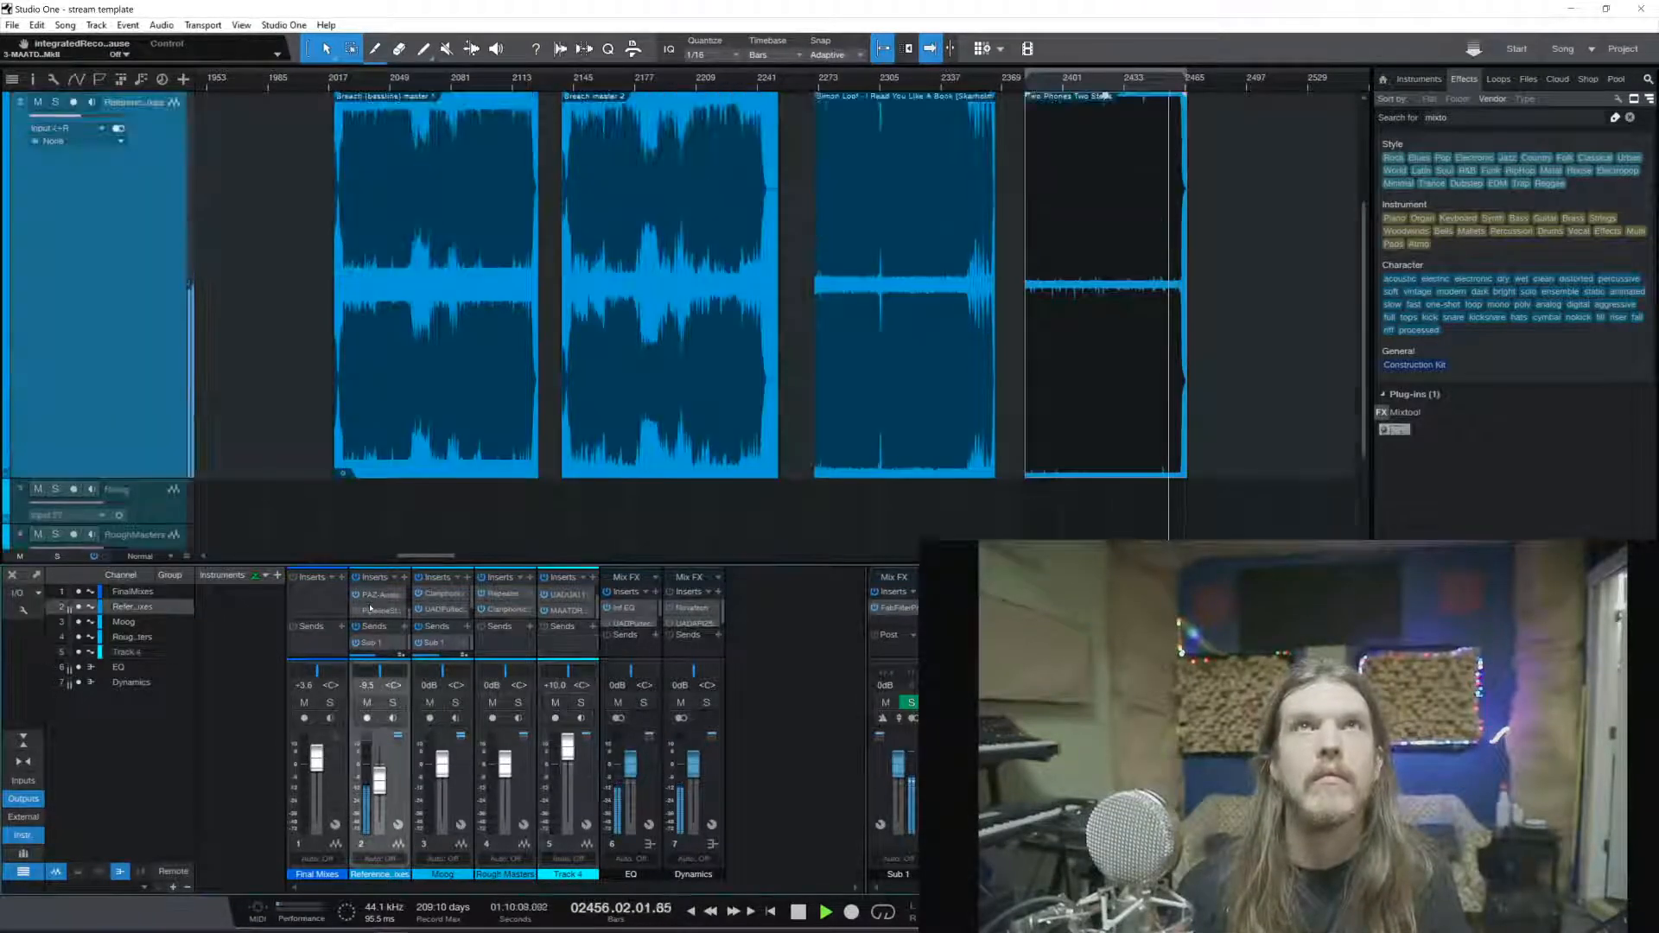
scroll(377, 602, up, 1)
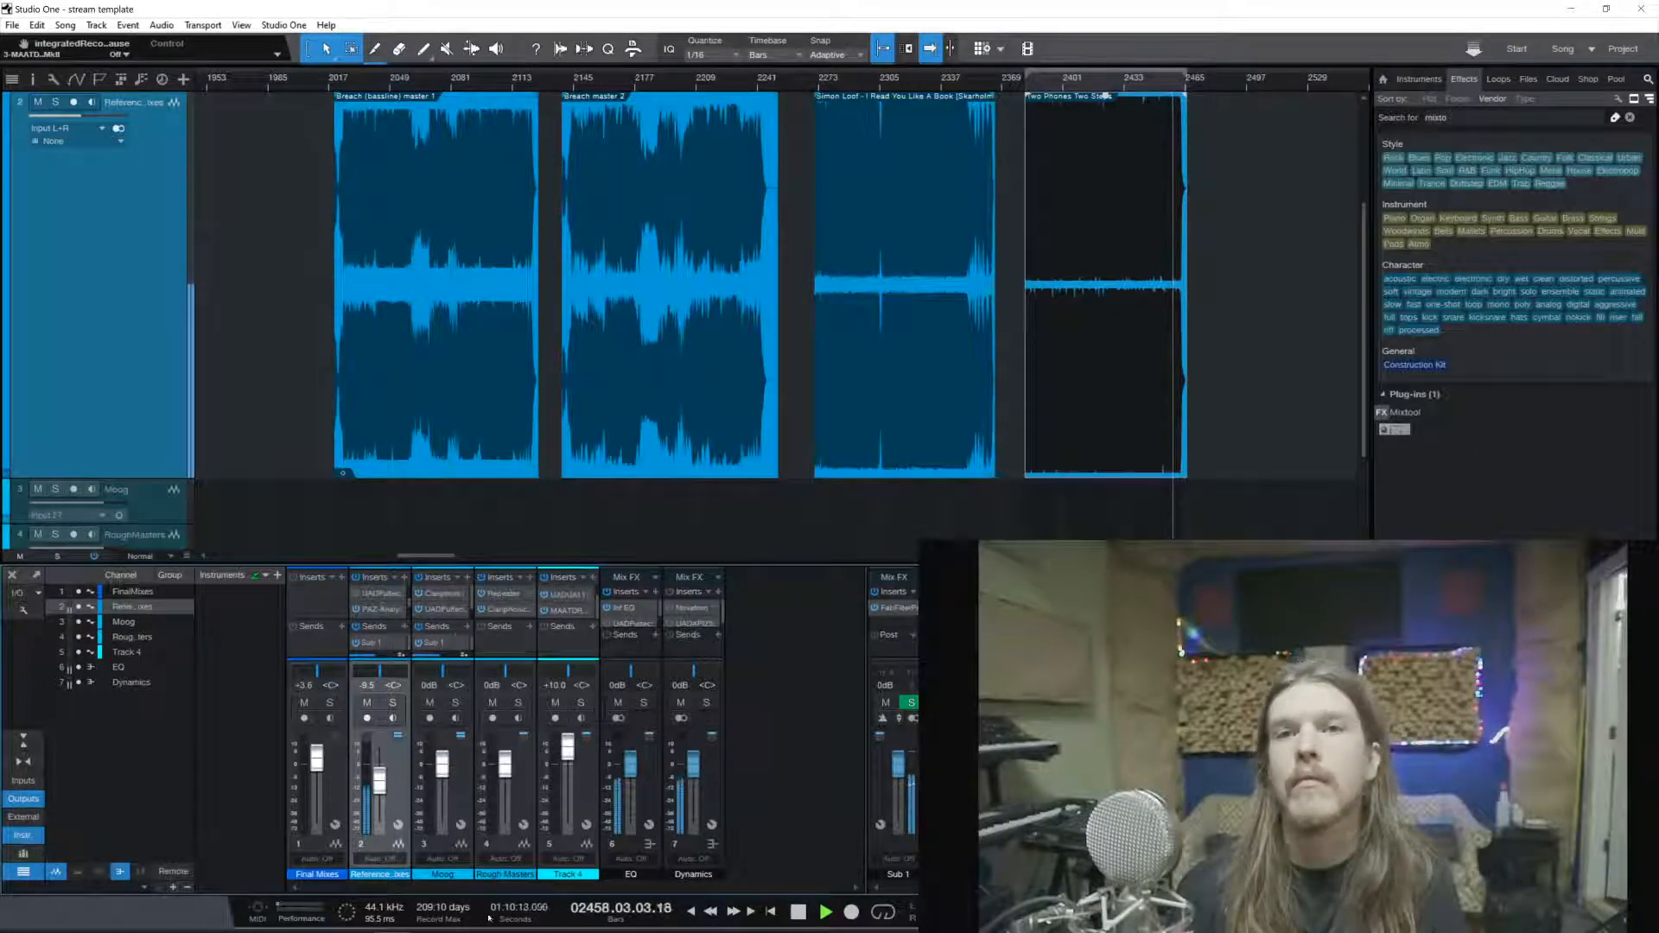
Bring up the PAZ-Analyzer Stereo insert of Reference Mixes again and arm Track 4 for recording
click(378, 610)
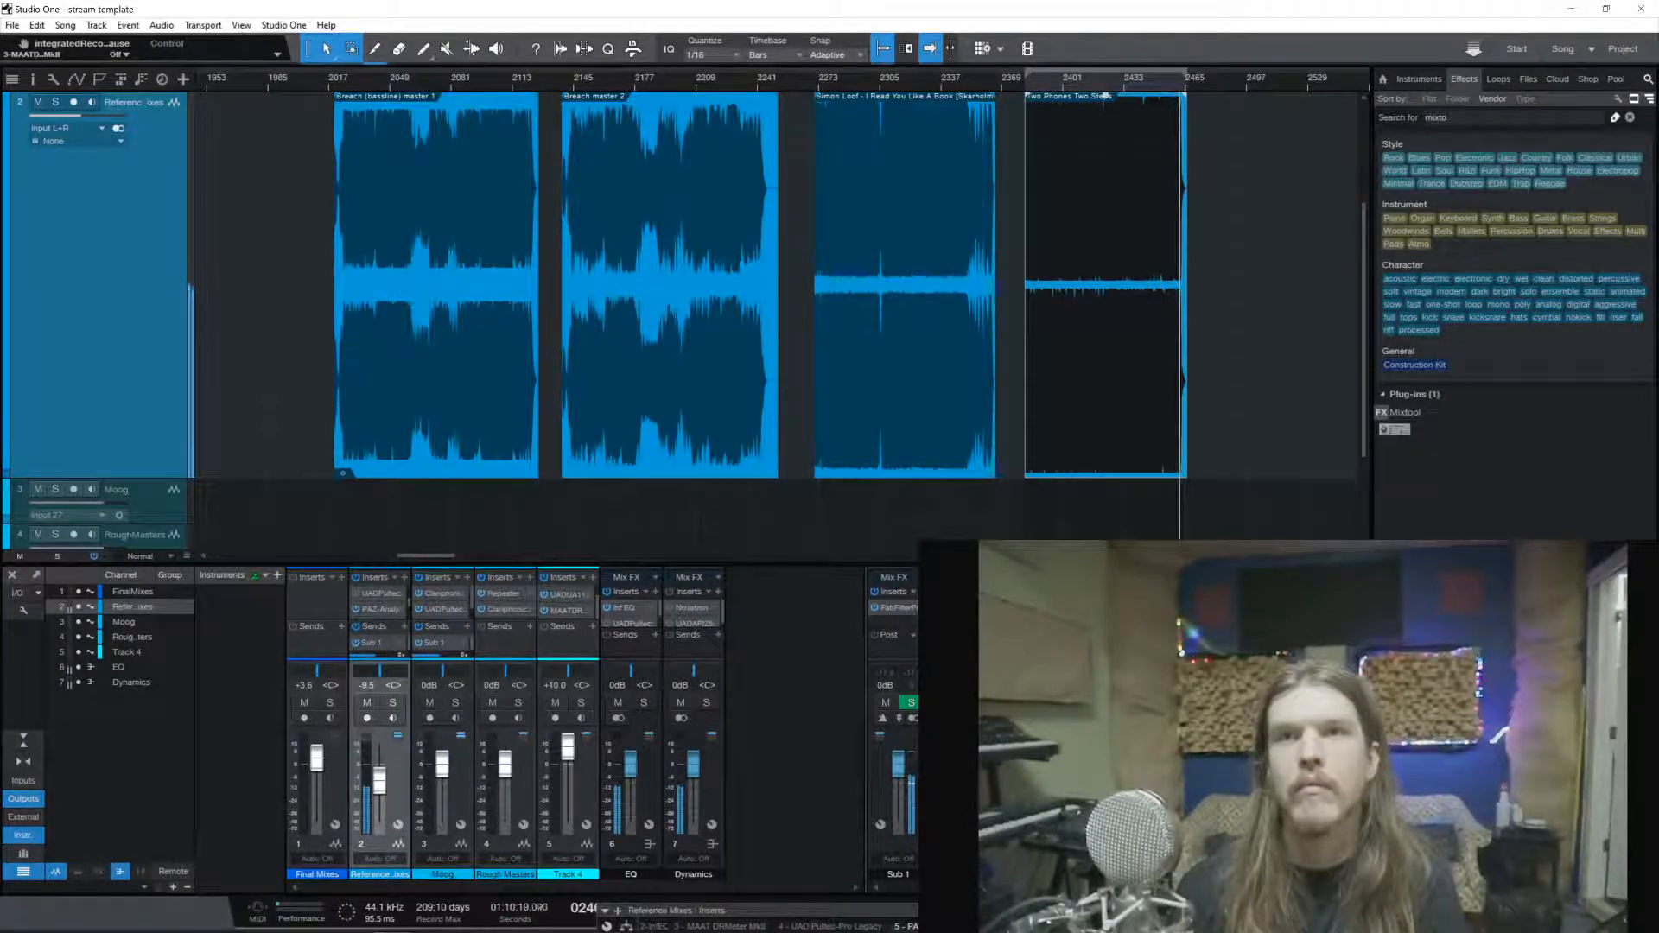
click(555, 718)
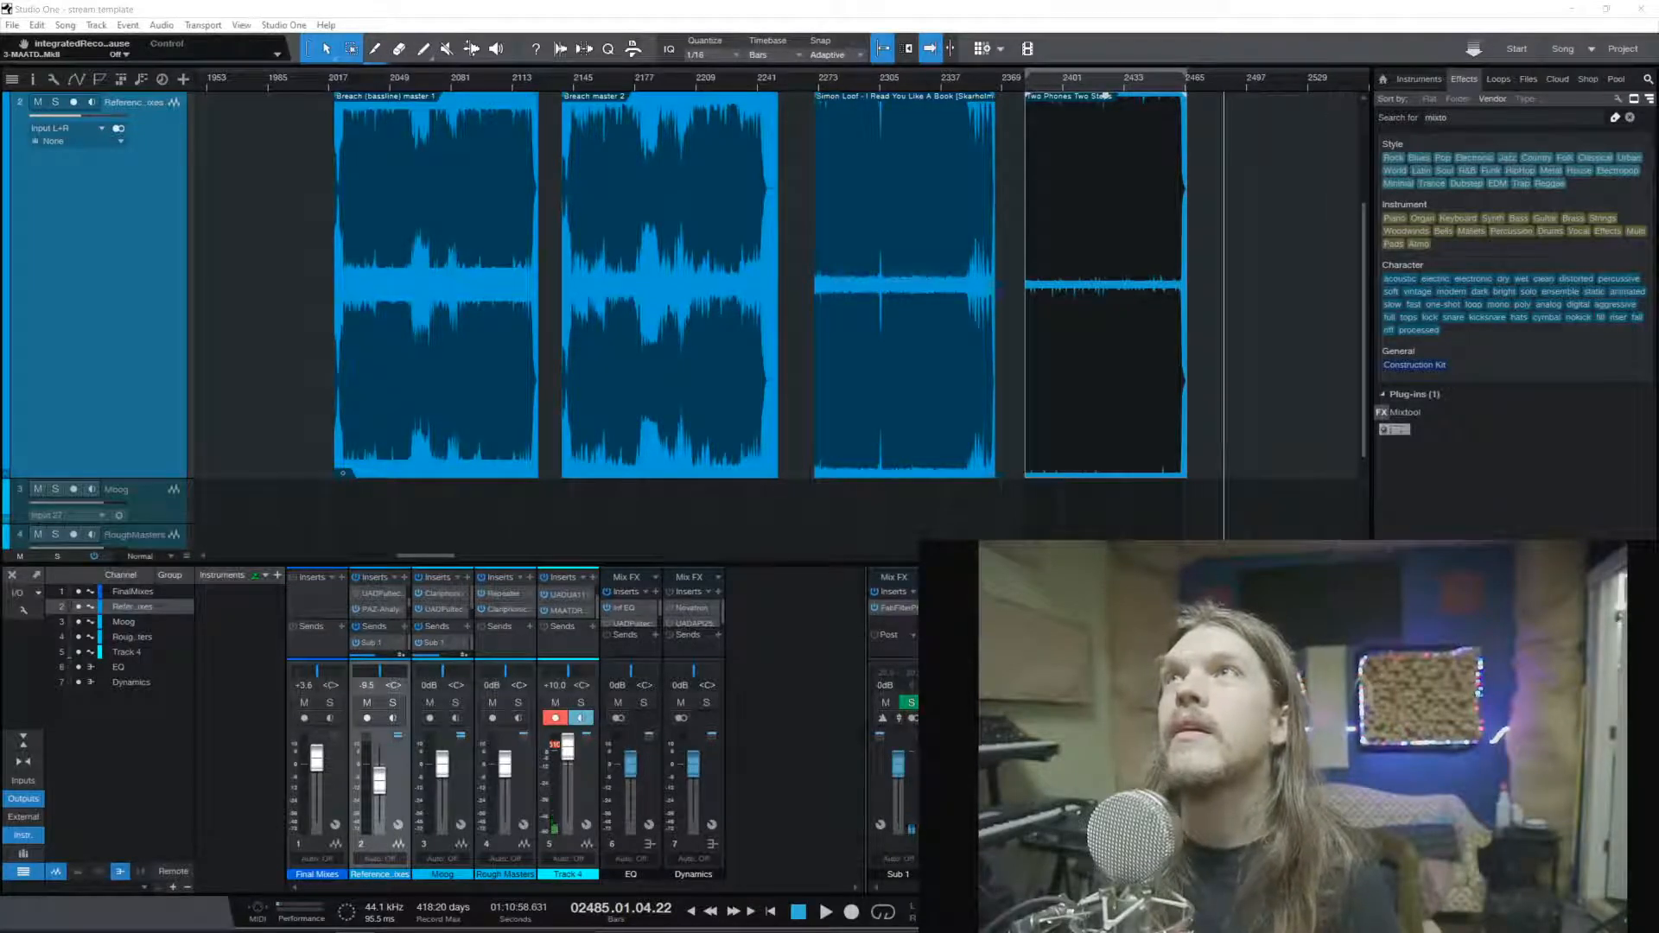
Play the Two Phones clip from bar 2401 to about bar 2409 with its waveform enlarged in the arrangement
key(e)
key(e)
key(e)
key(e)
key(e)
key(e)
key(e)
key(e)
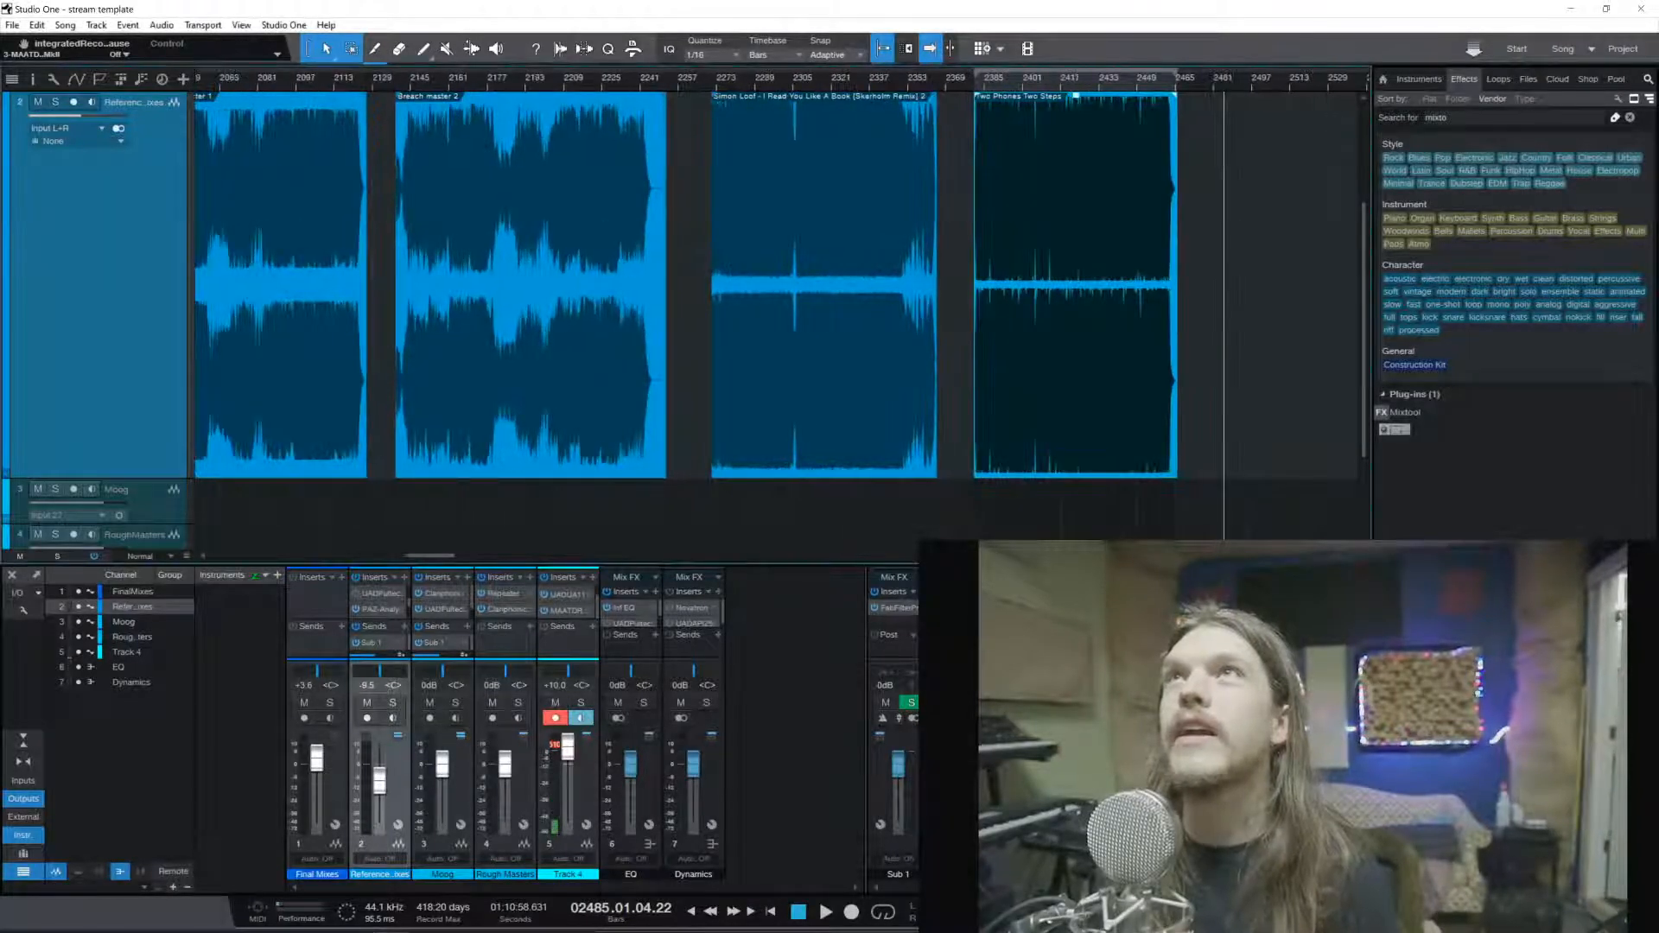
key(e)
key(e)
key(e)
key(e)
key(e)
key(e)
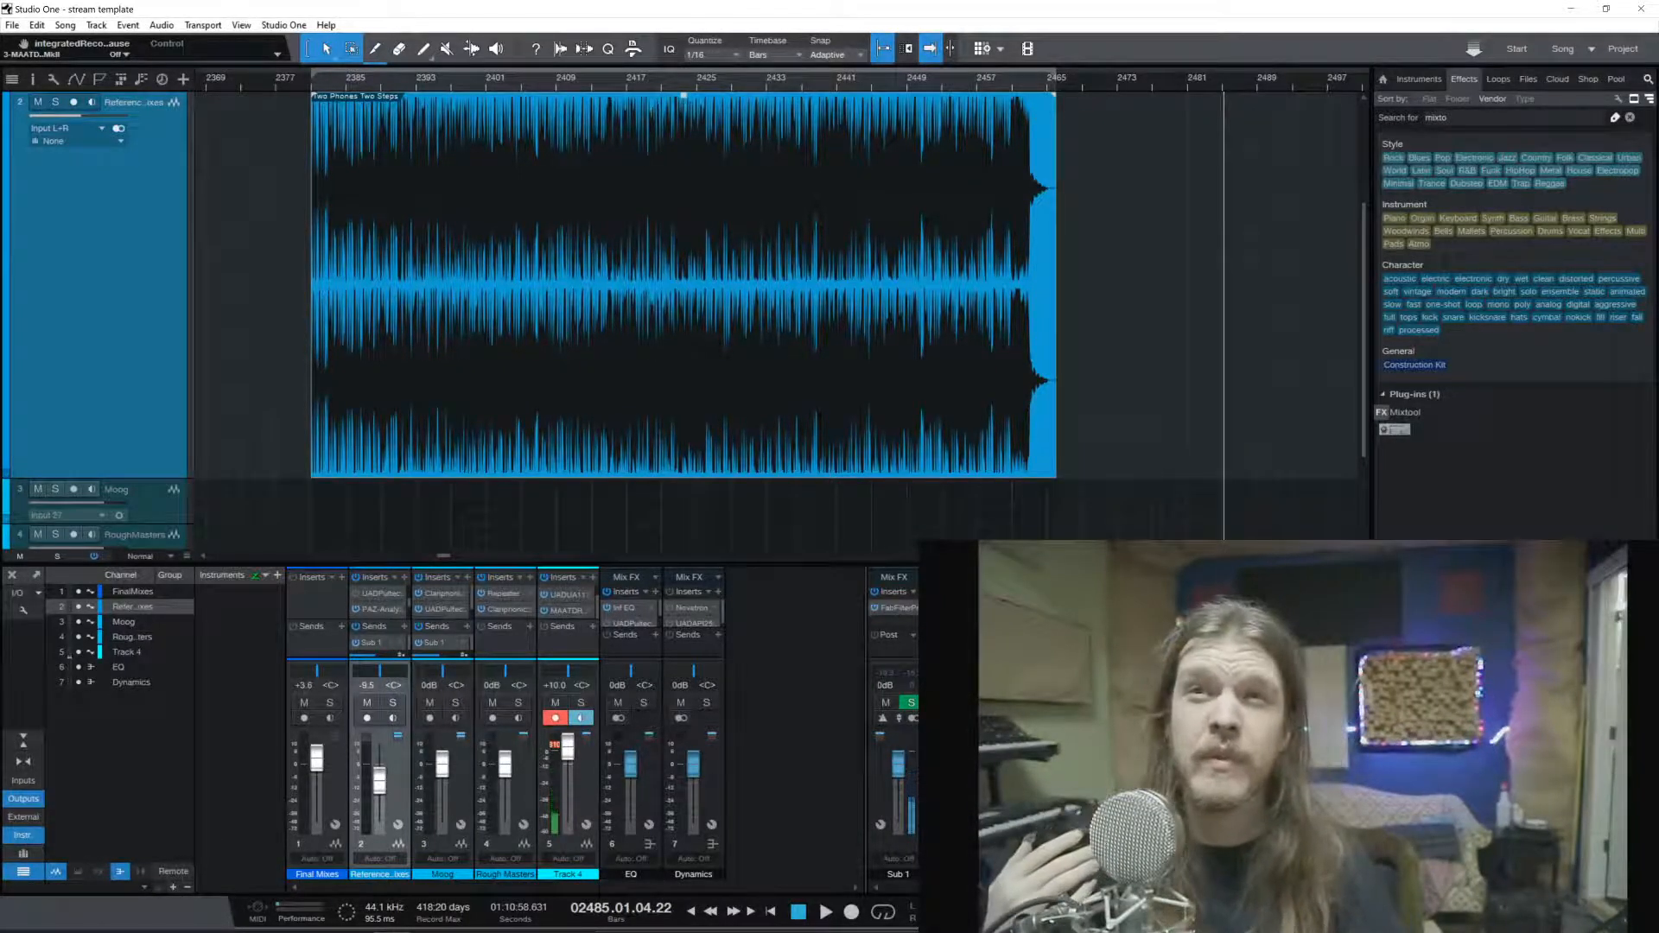
click(489, 84)
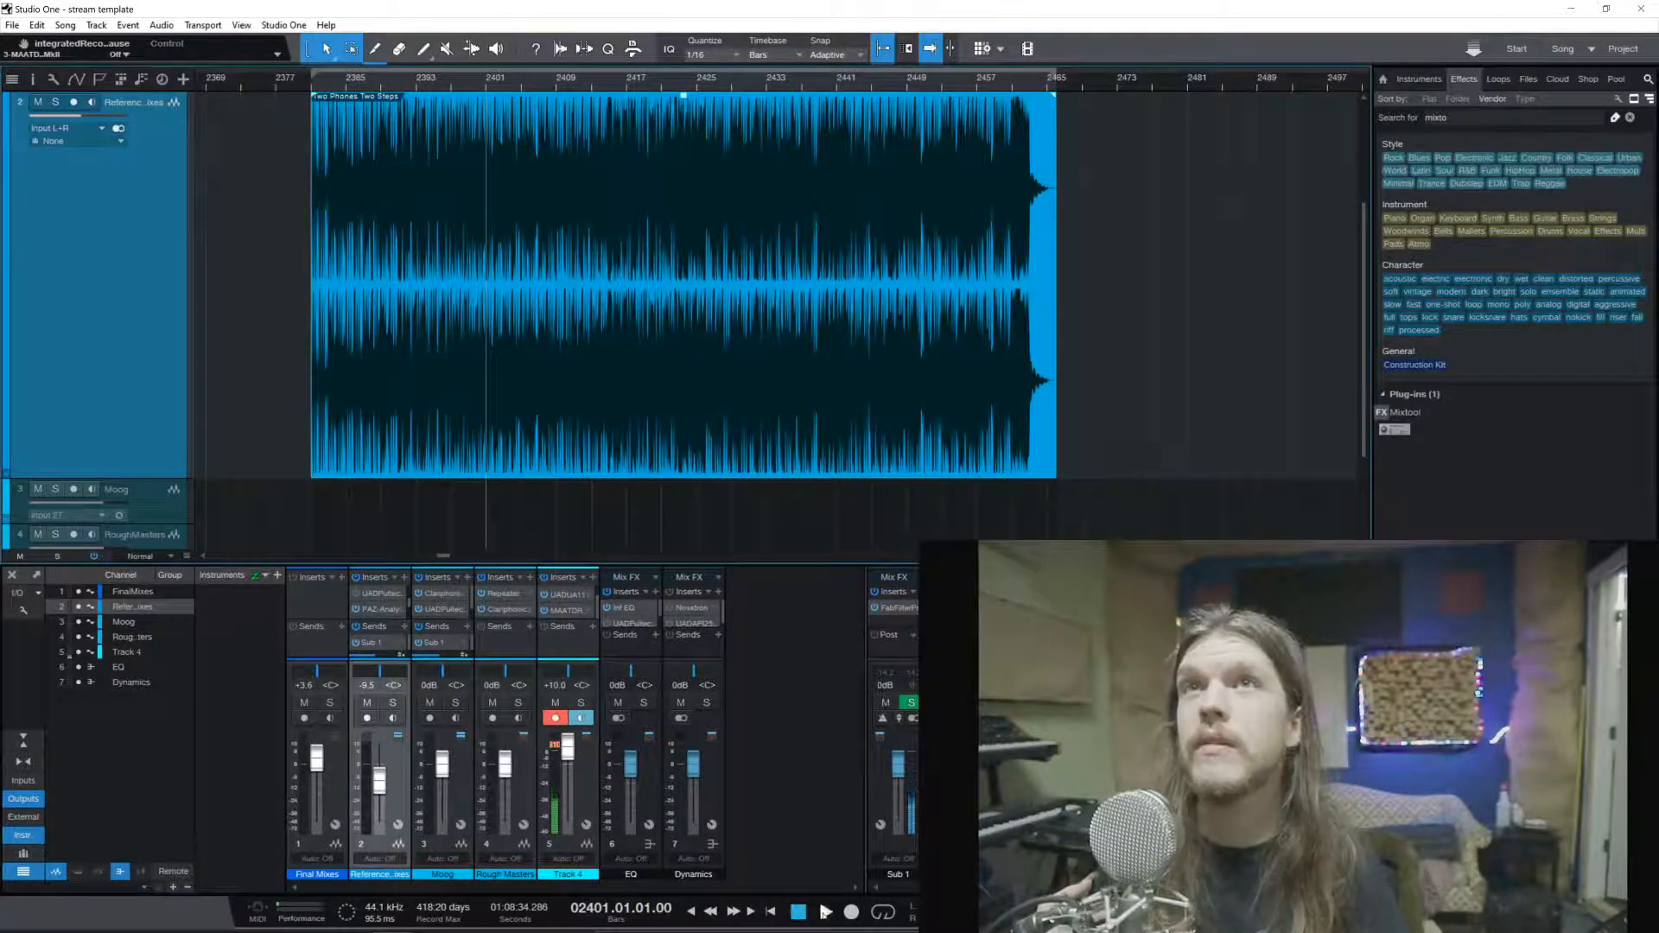
click(826, 912)
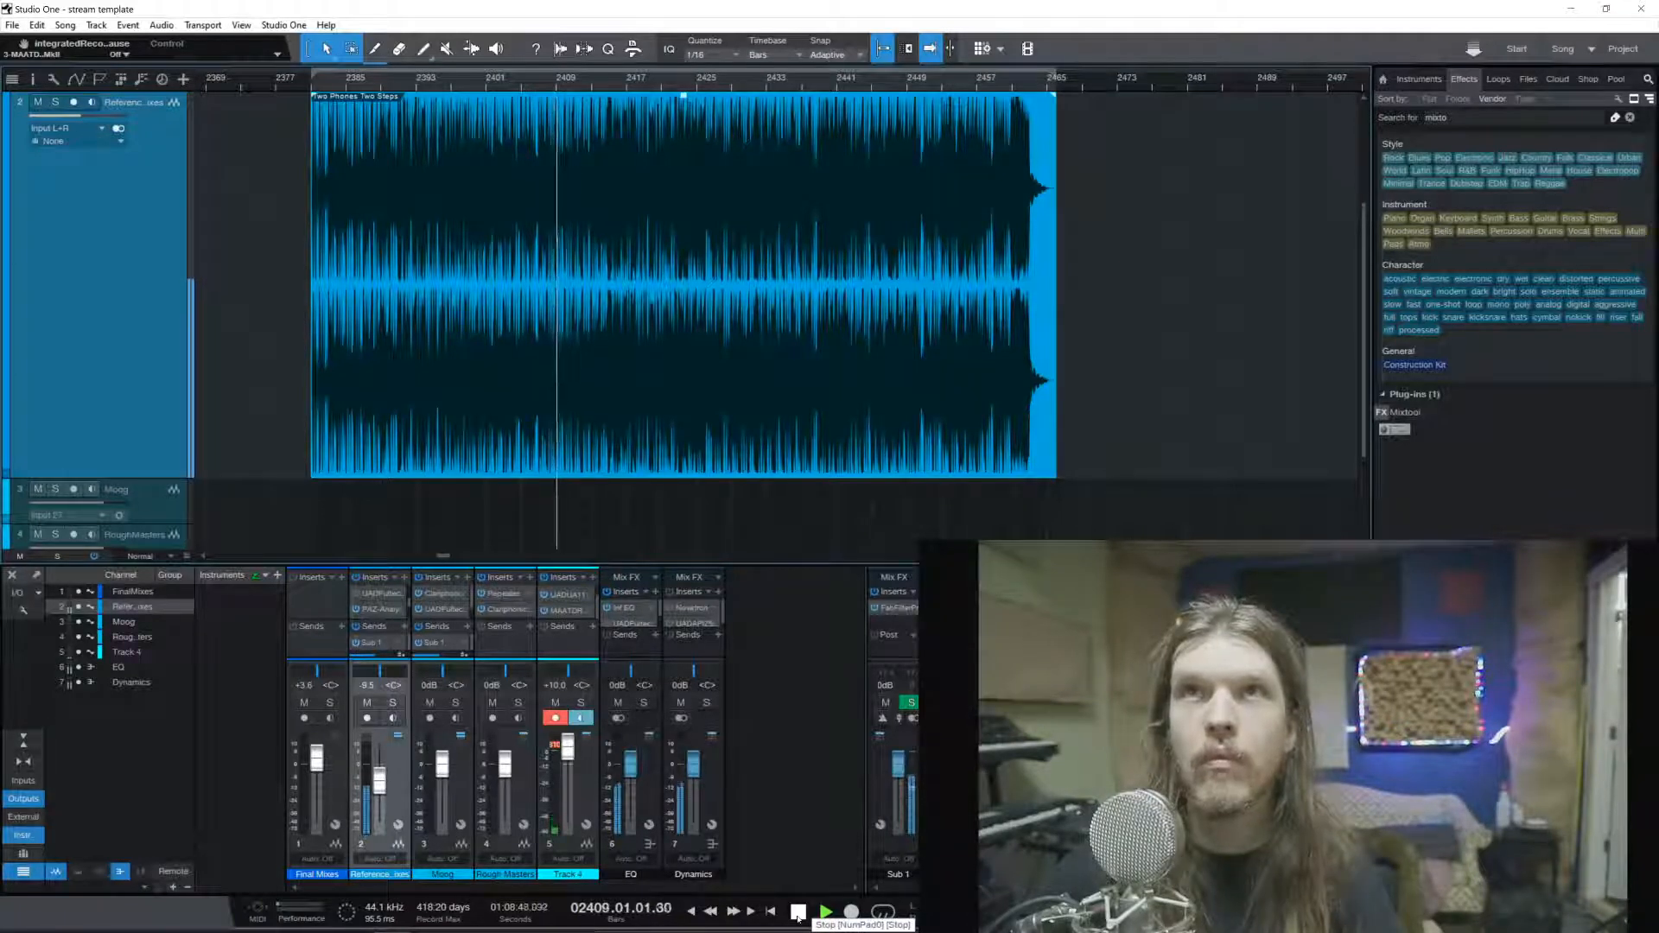
click(798, 914)
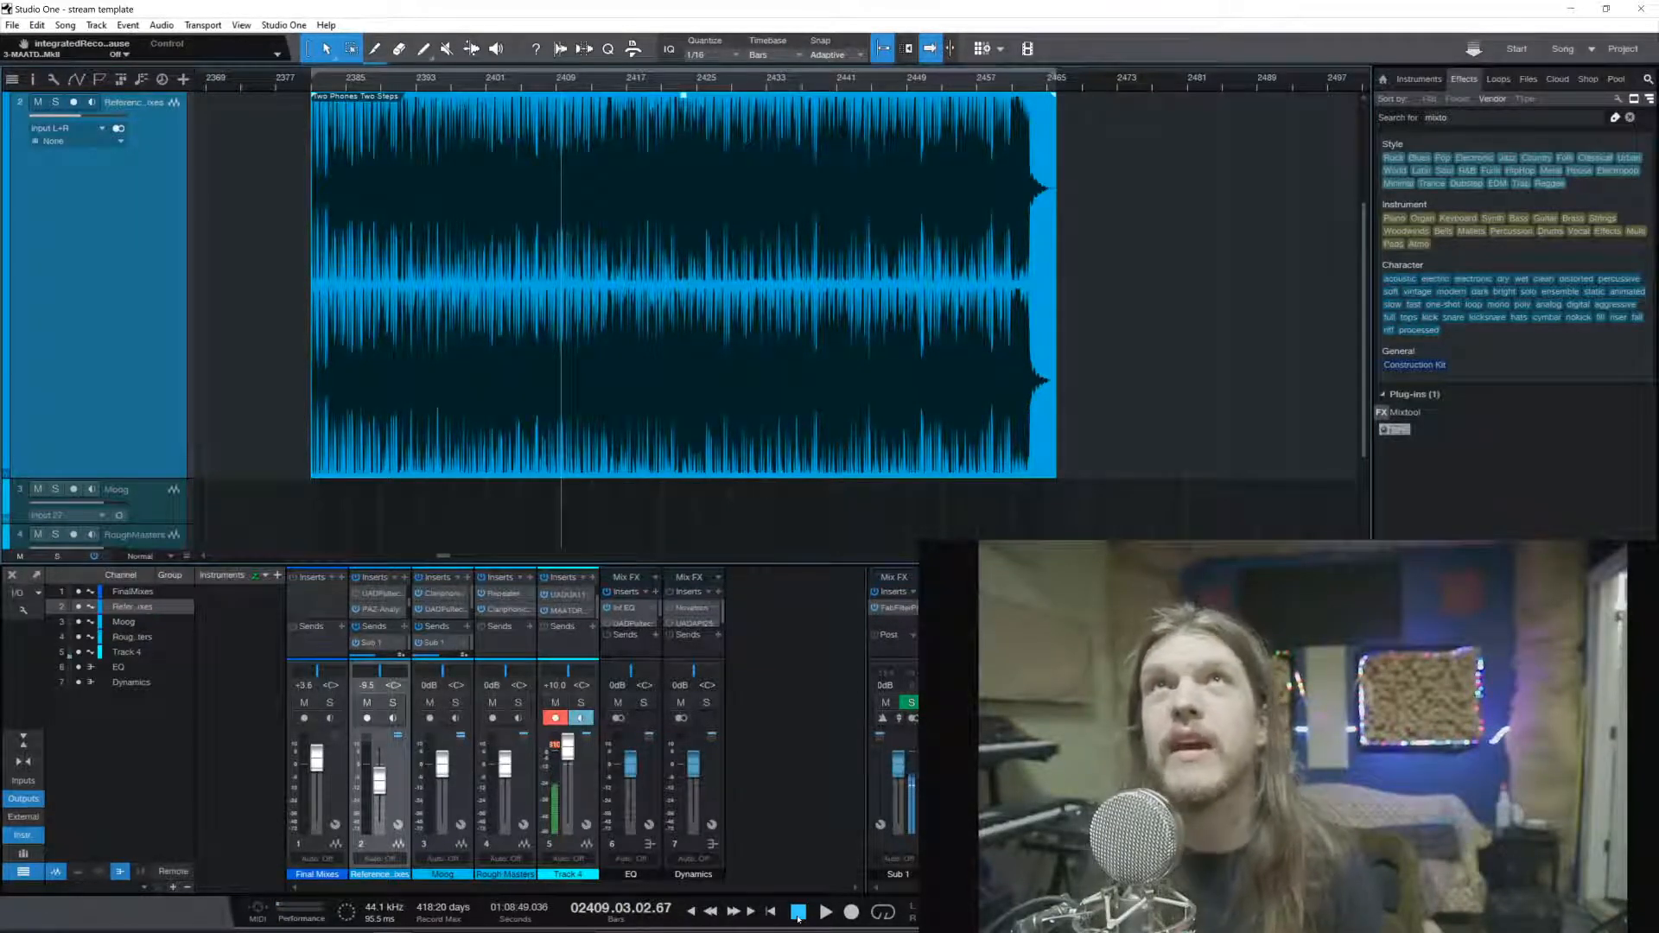
Listen to short passages of the Two Phones clip from bar 2403 and from bar 2409
click(500, 79)
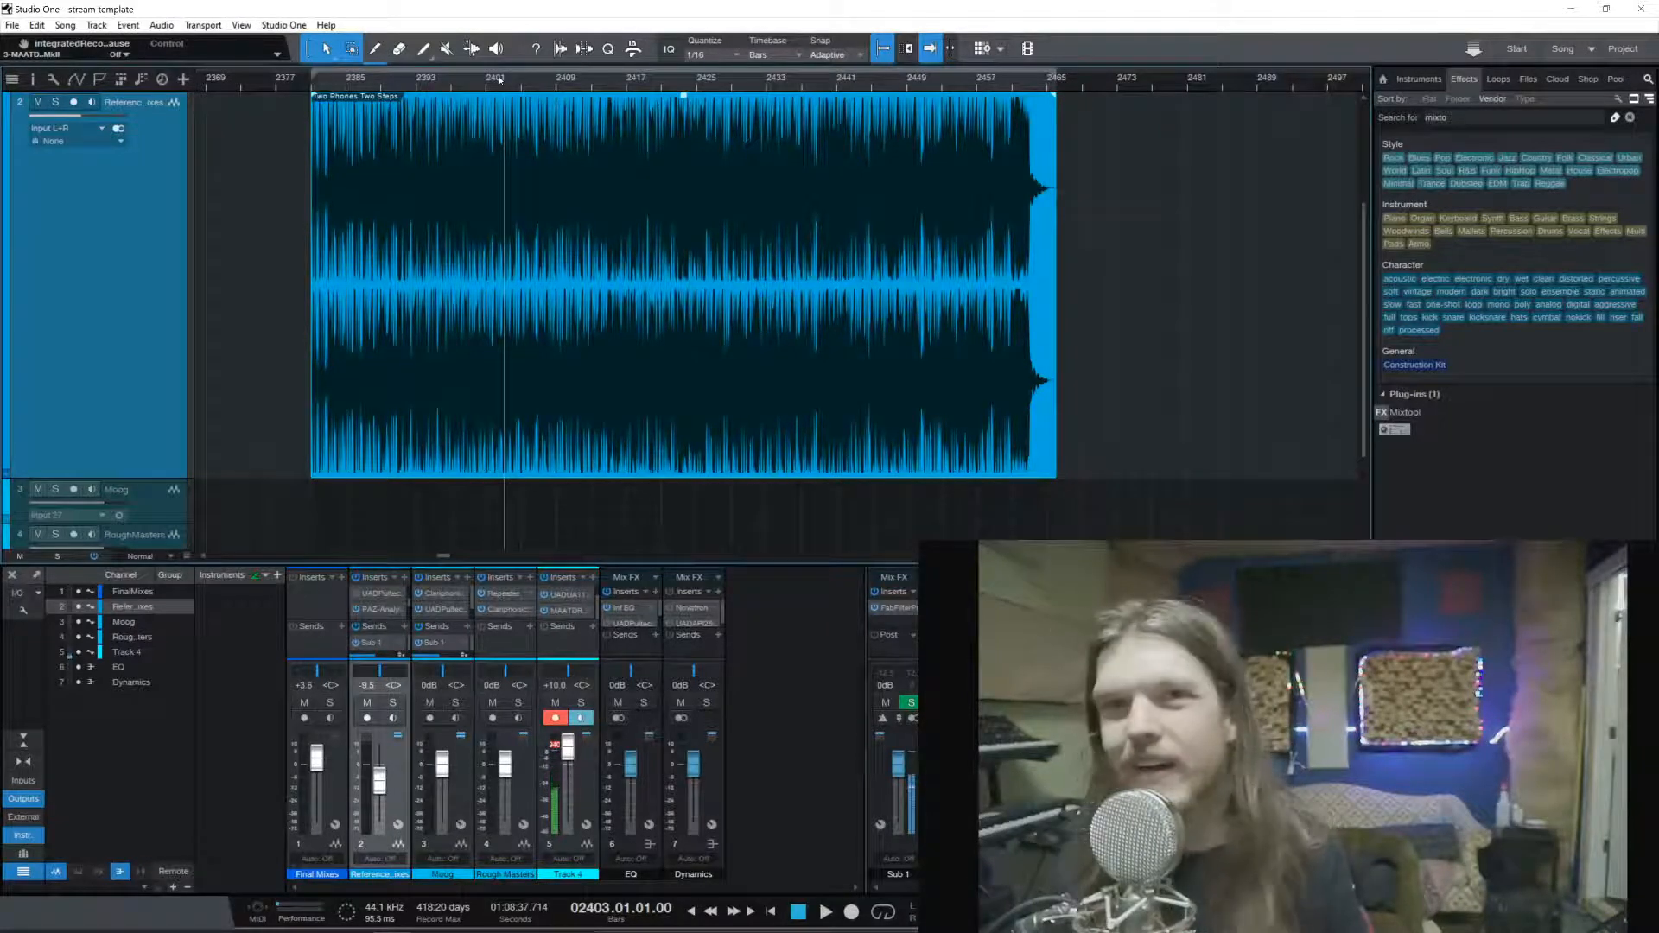
key(space)
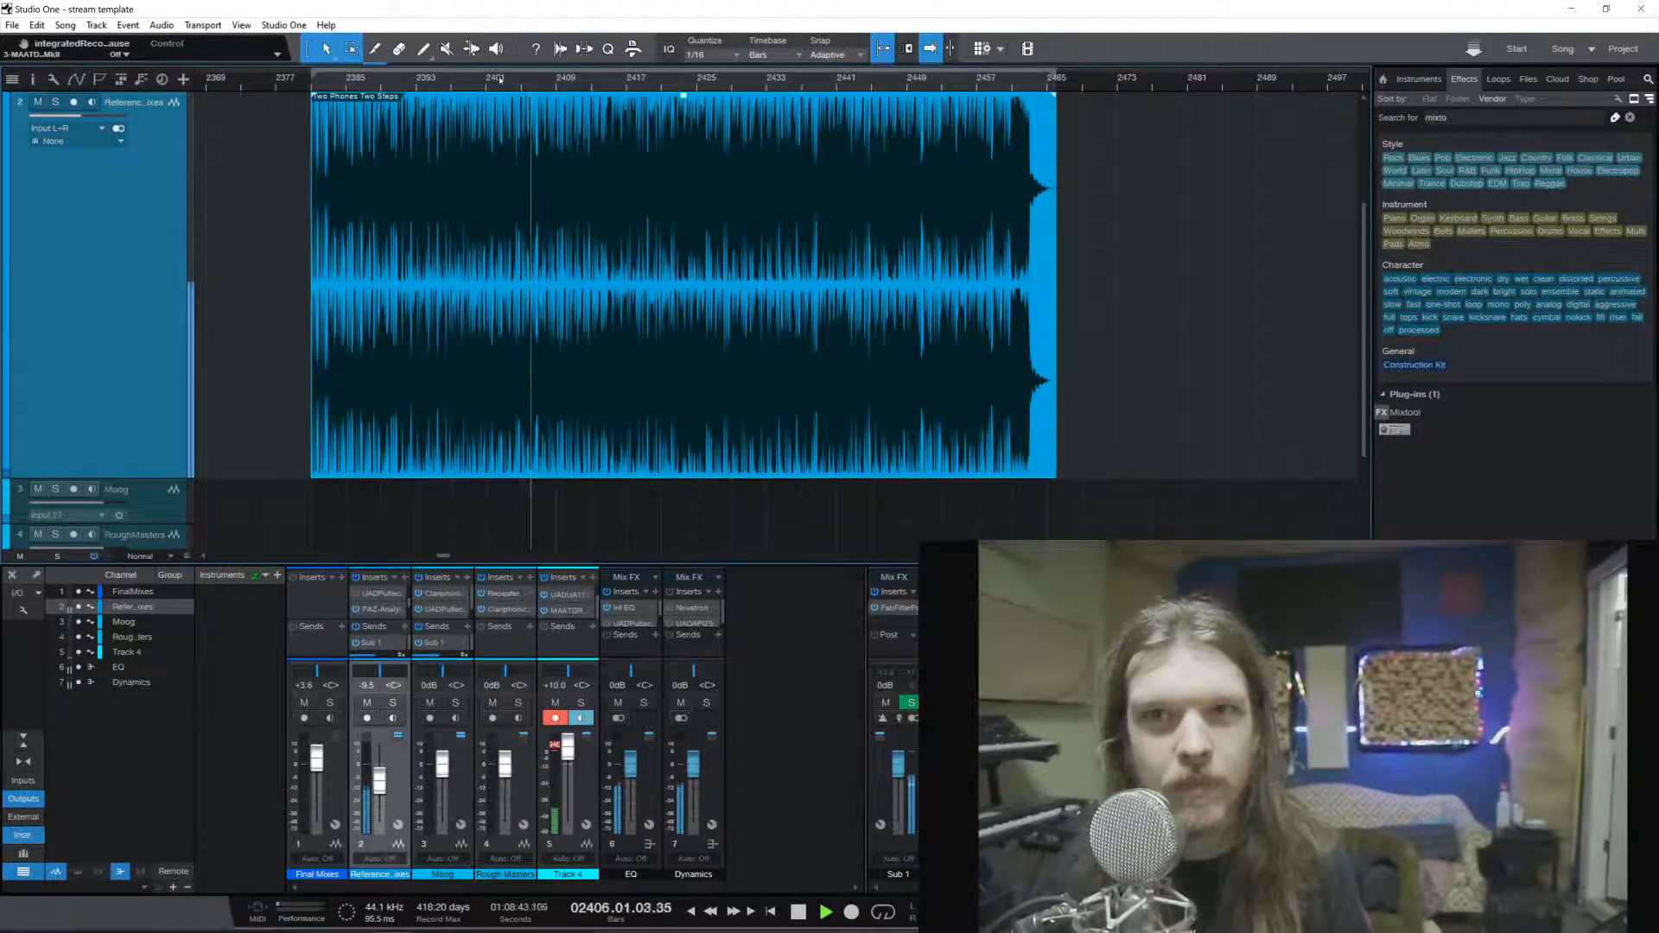
key(space)
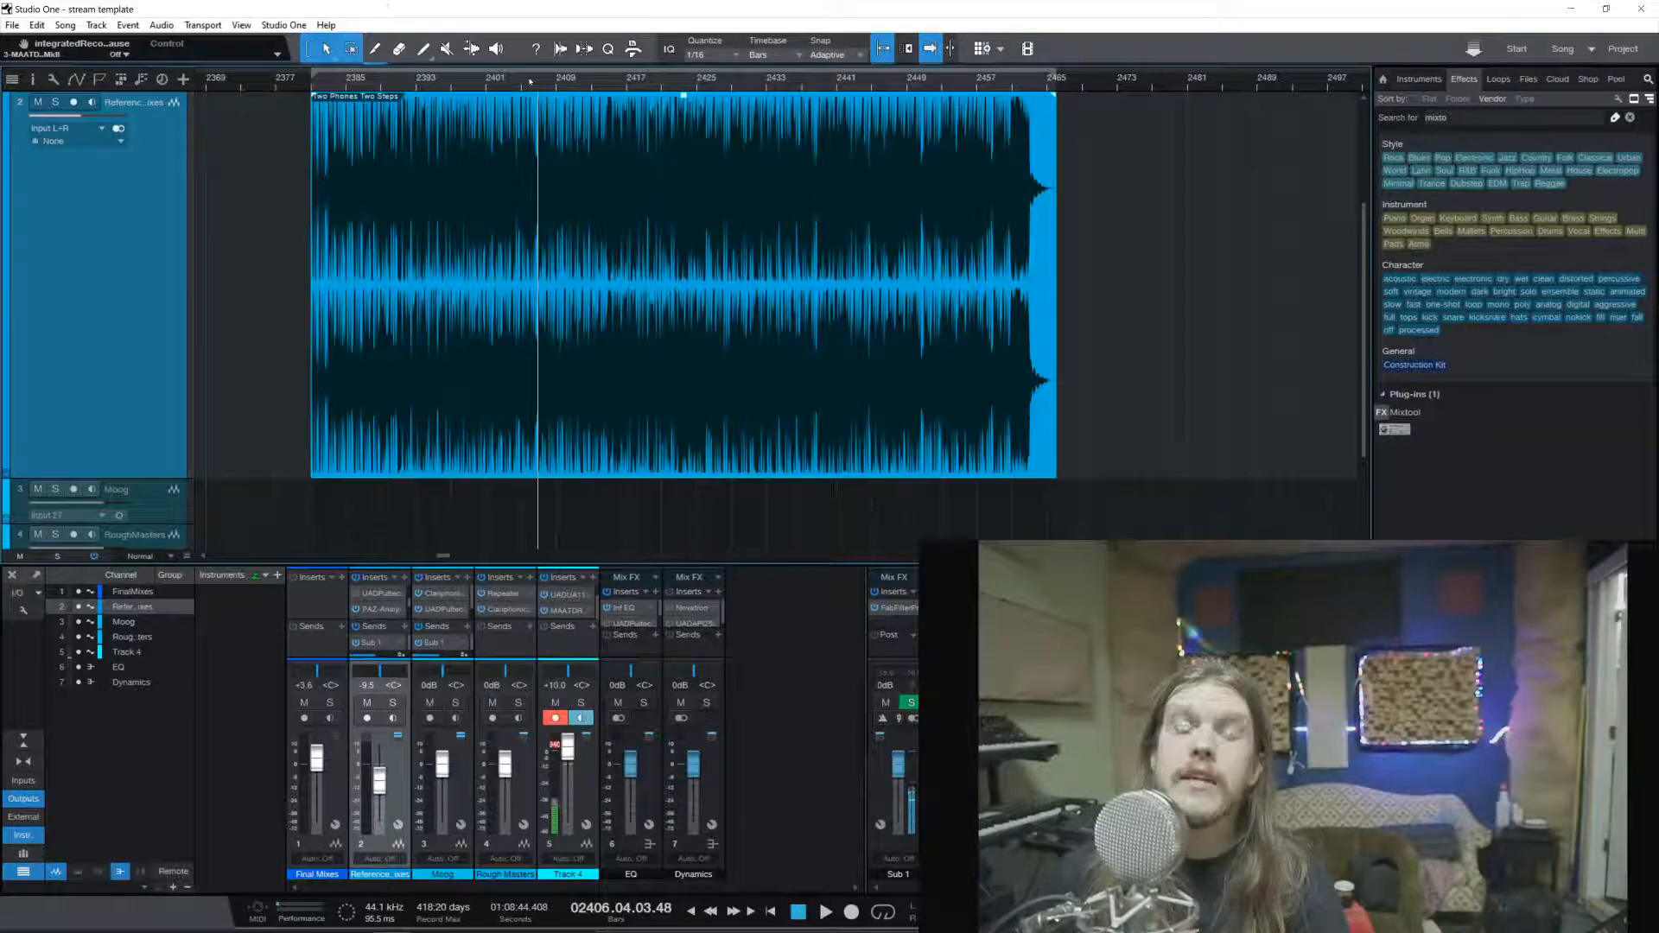
click(557, 77)
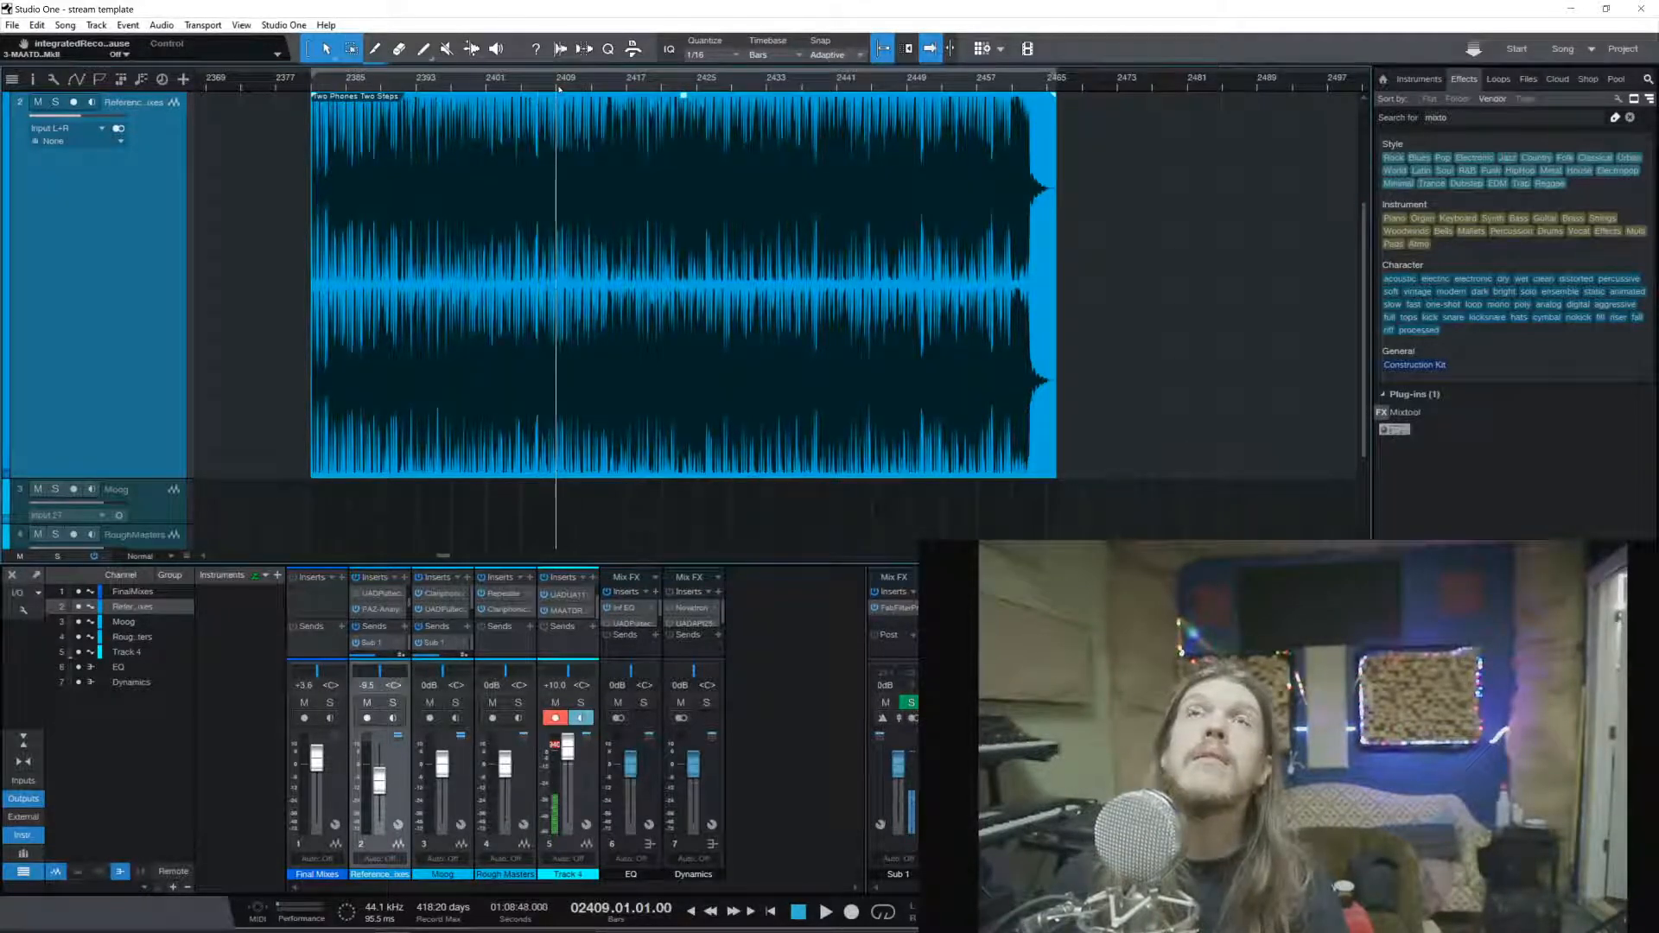
key(space)
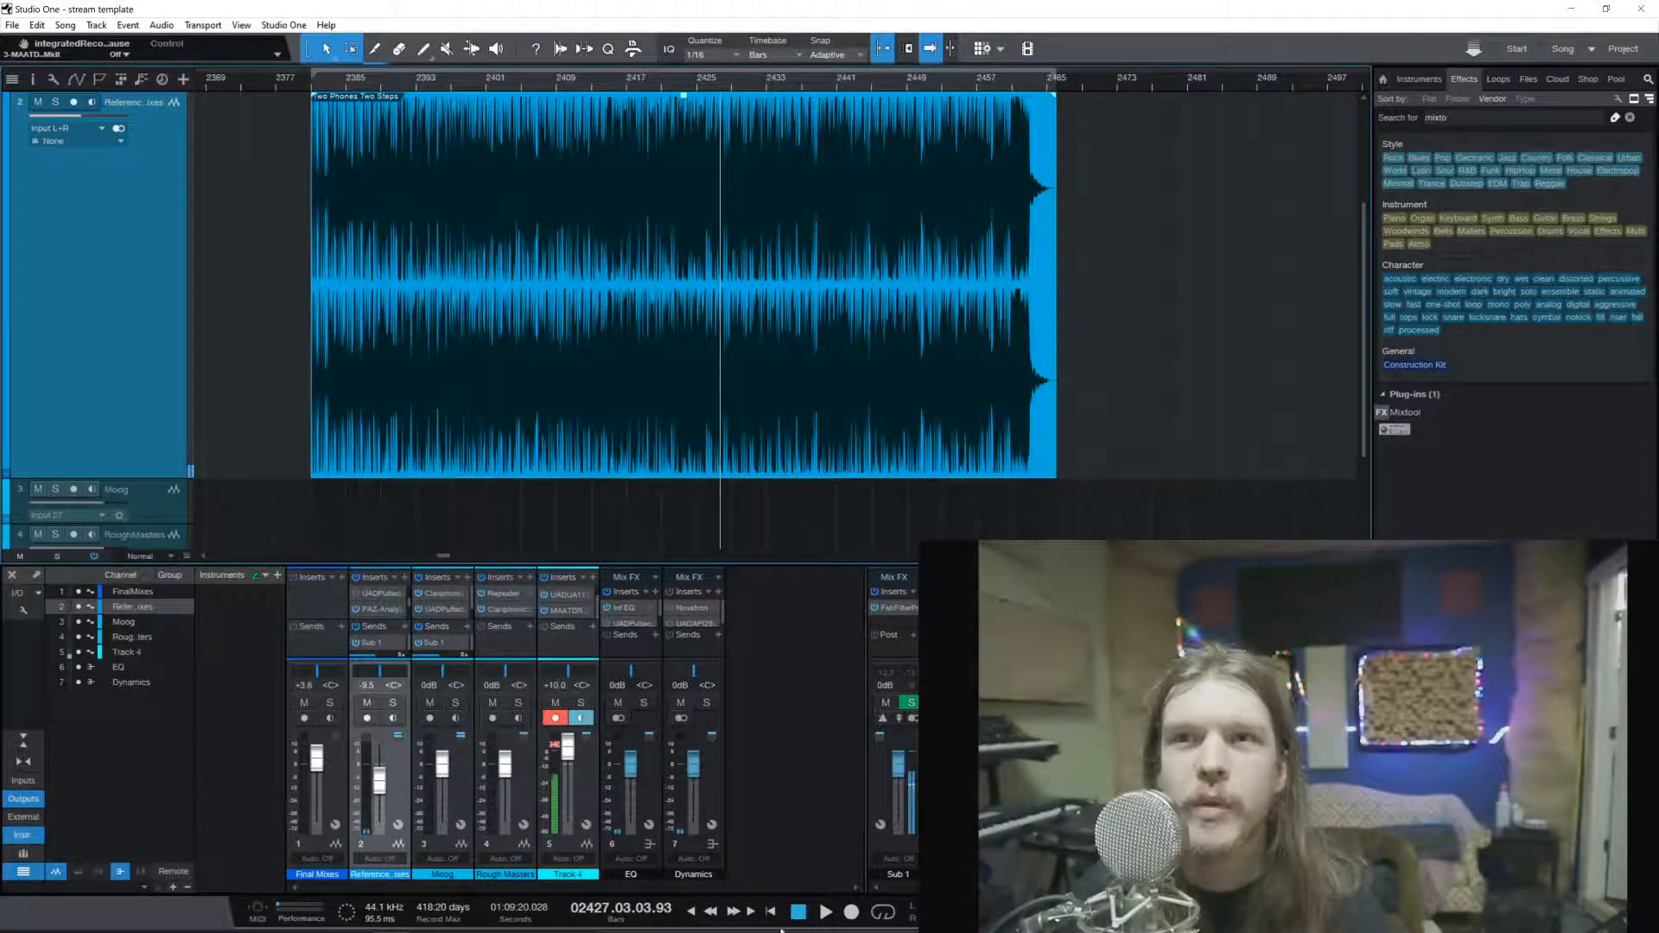
Bring the PAZ-Analyzer window into view and watch its spectrum while playing the Two Phones clip in two short passes from bar 2413
mouse_move(386, 917)
click(415, 834)
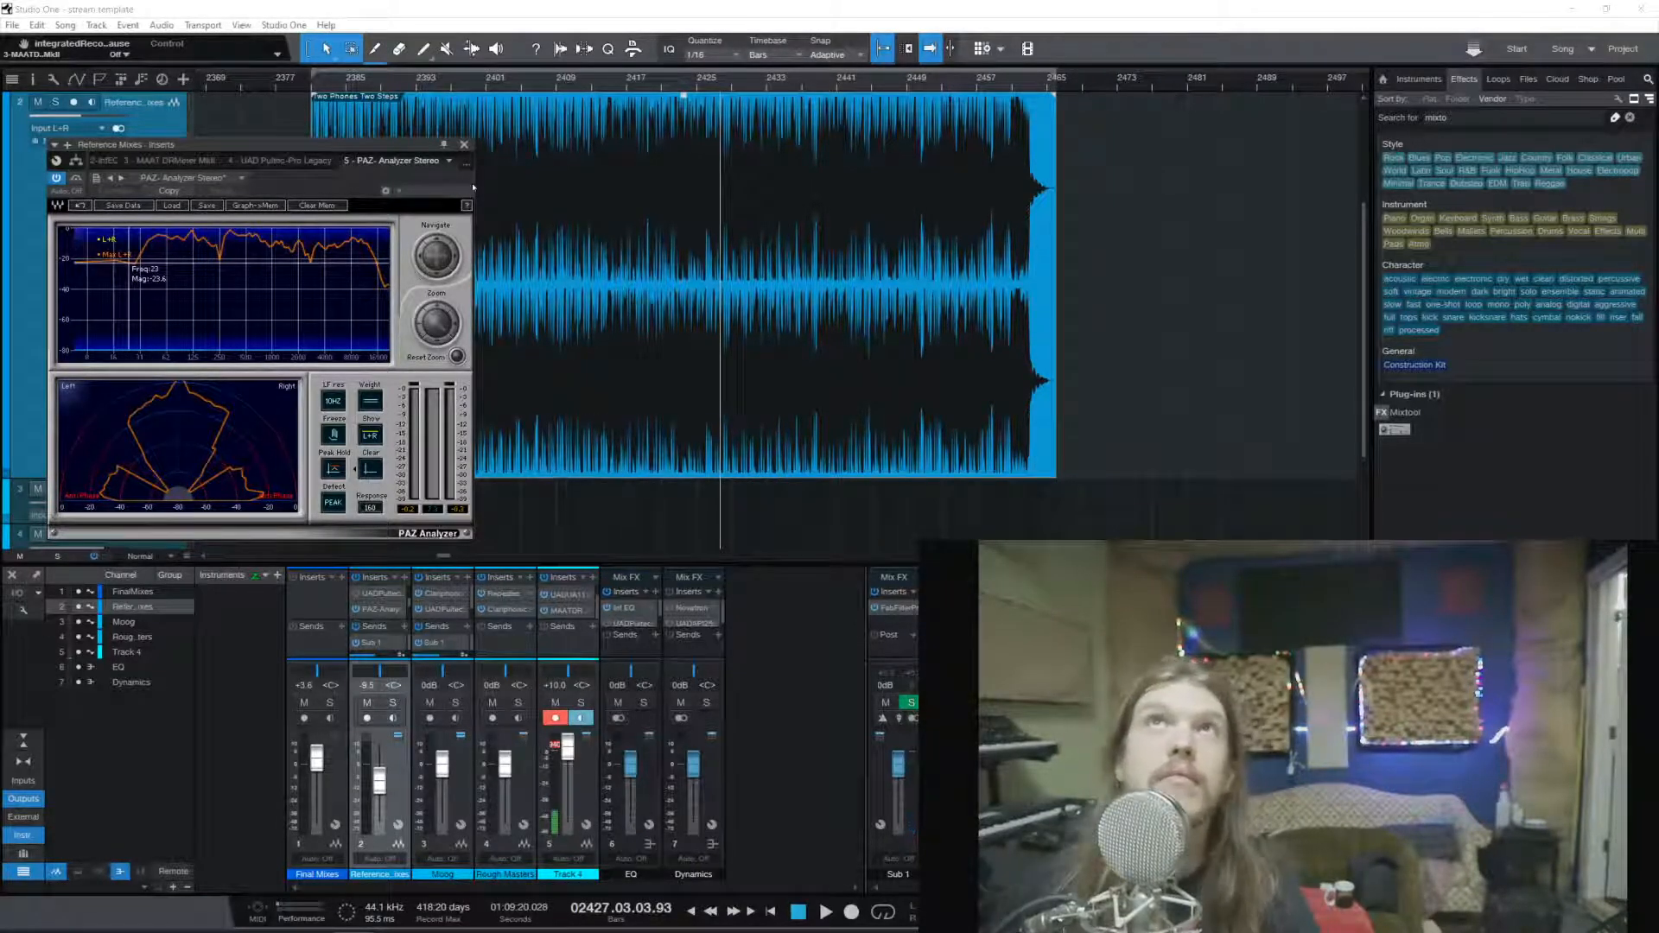
click(593, 81)
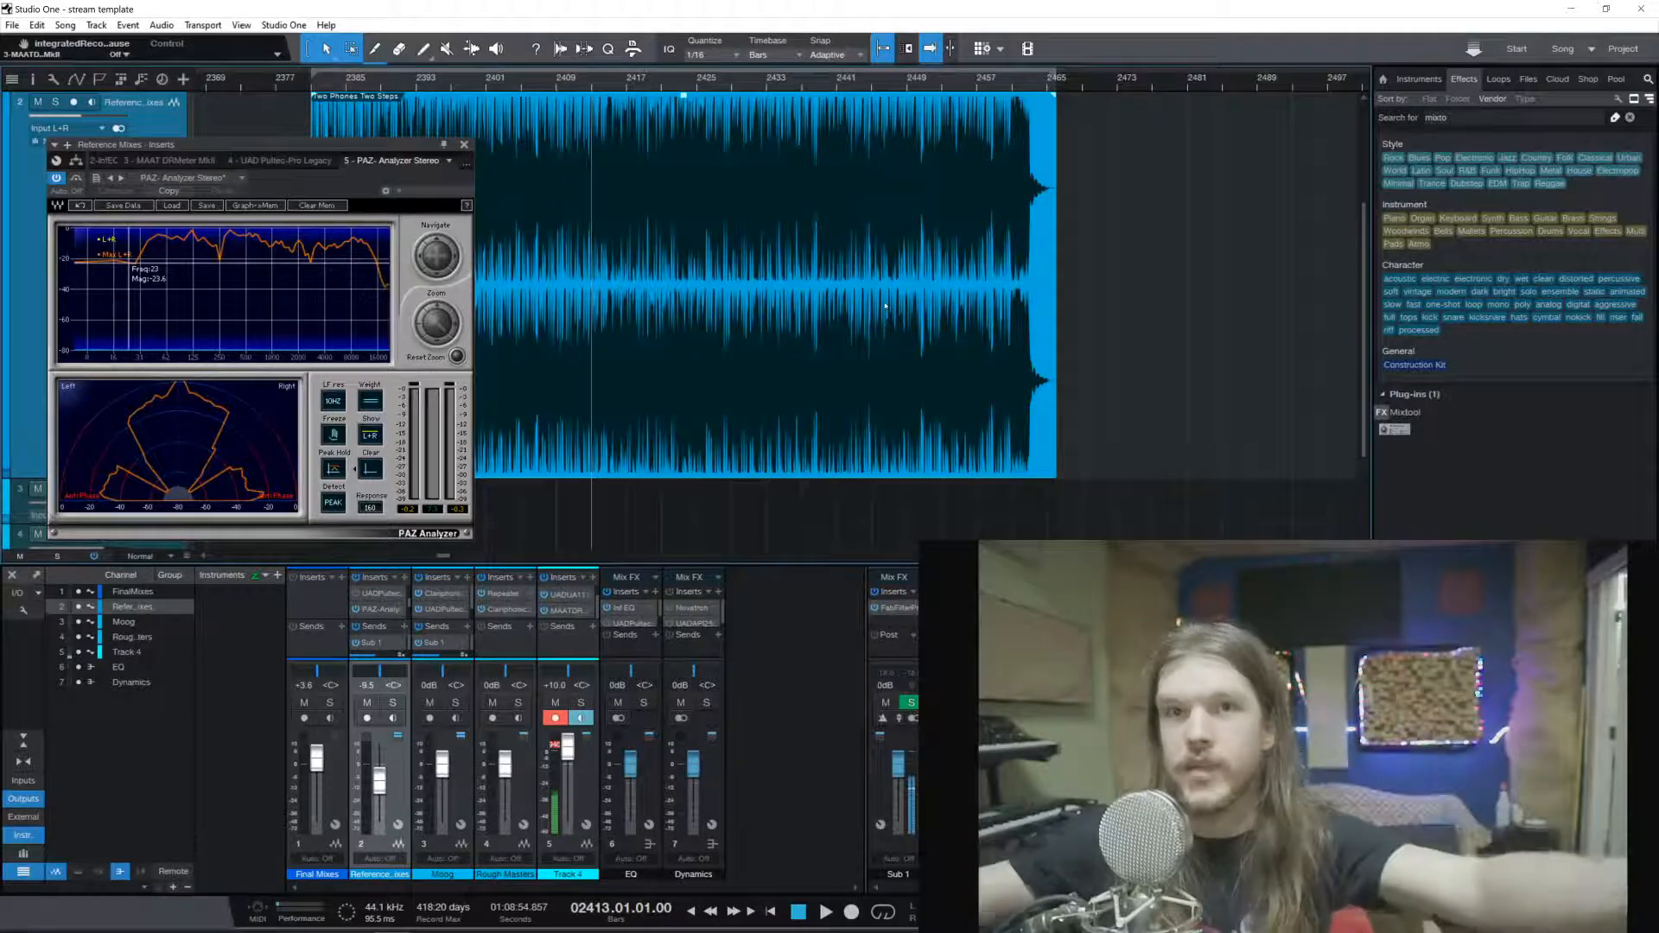
key(space)
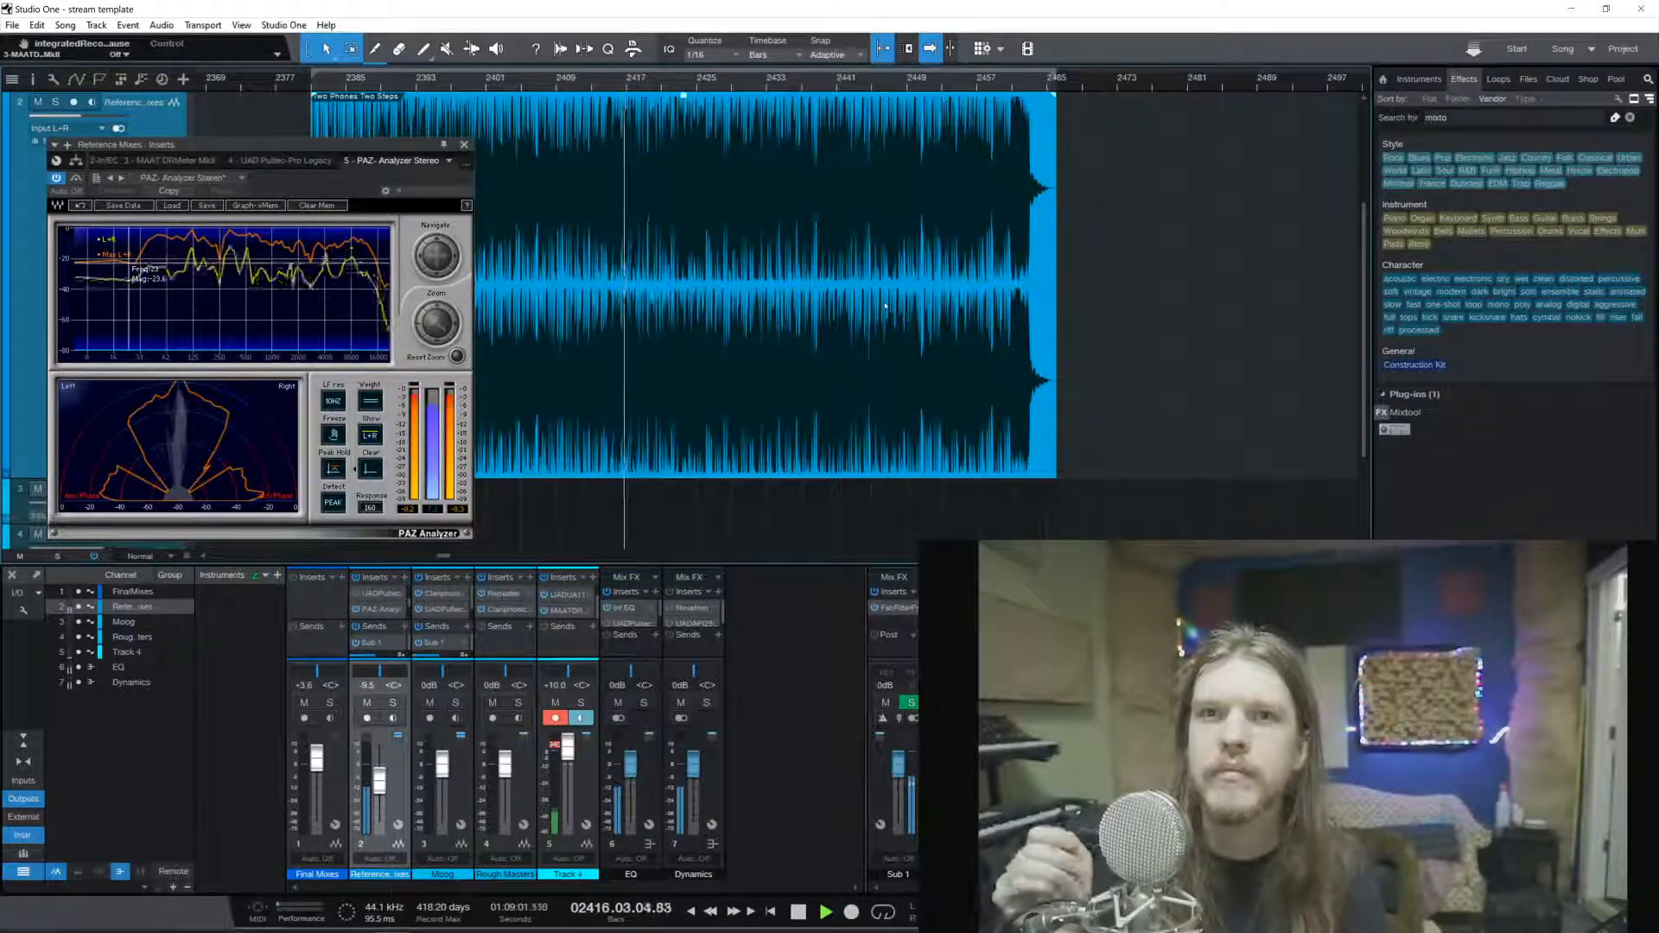
key(space)
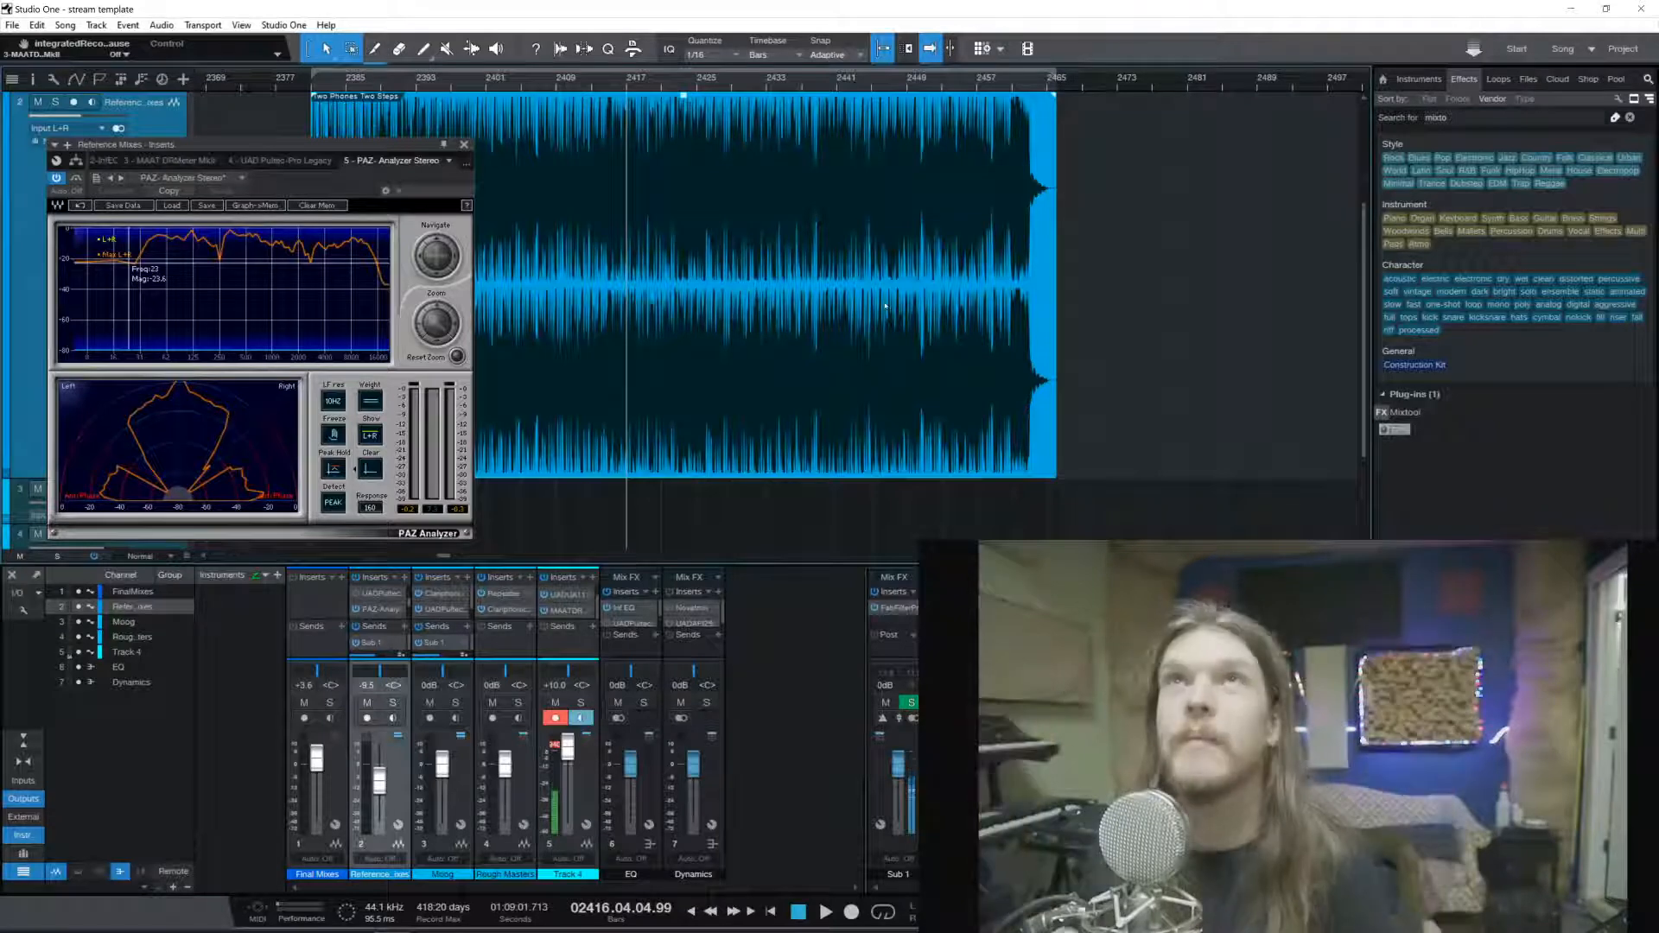
key(space)
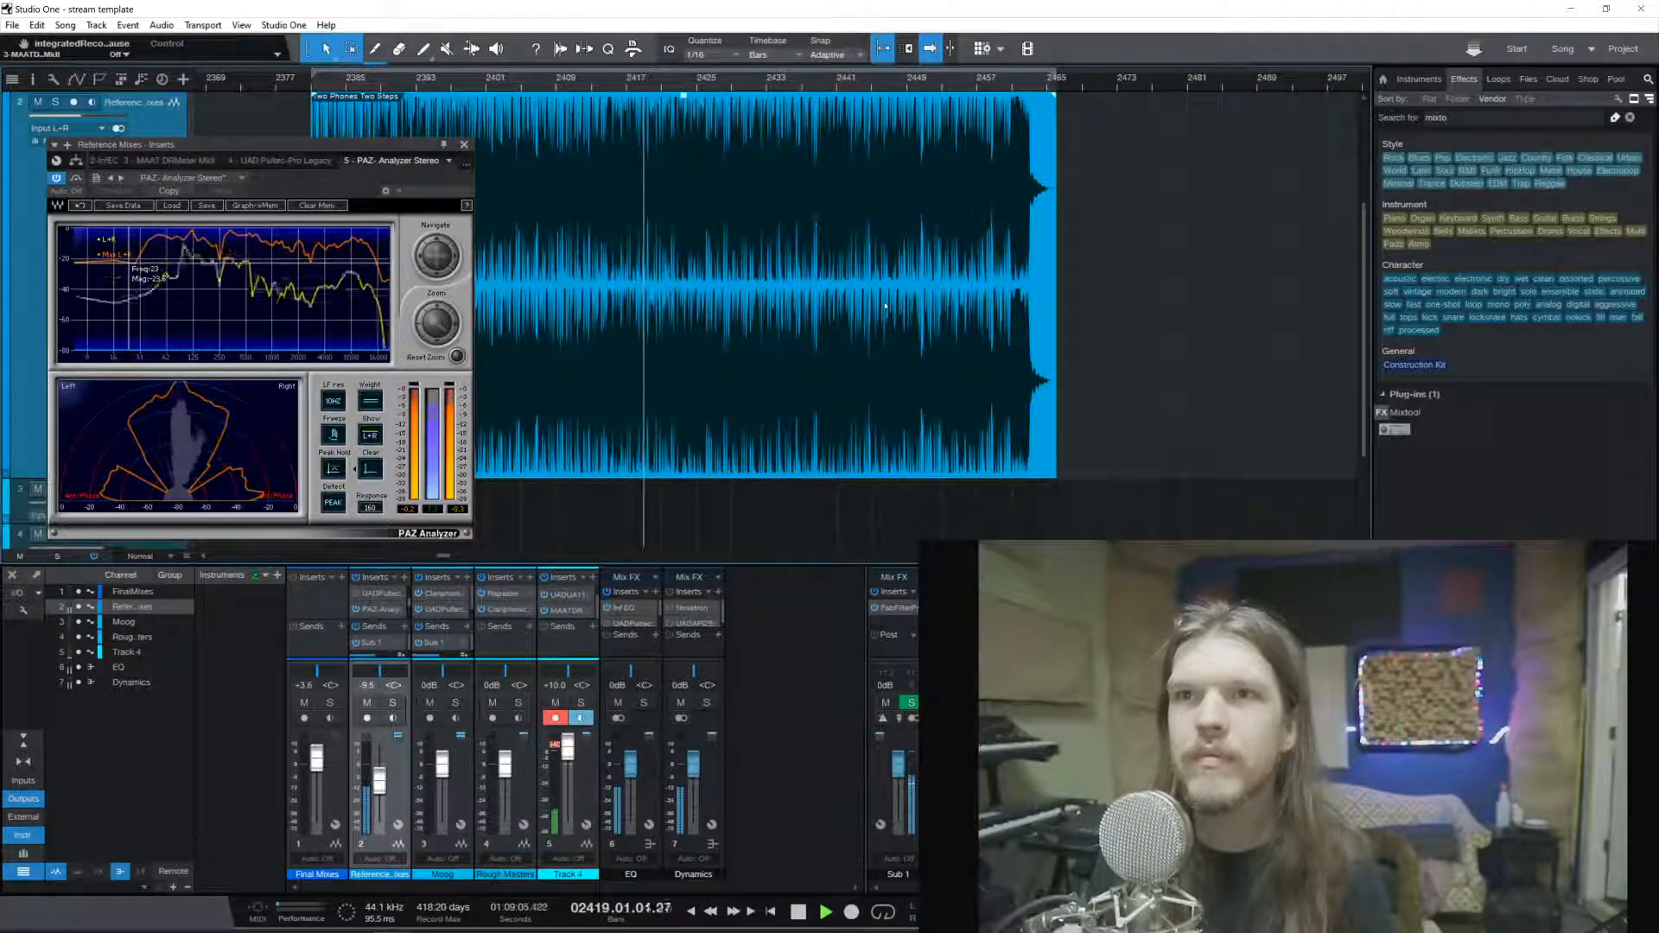
key(space)
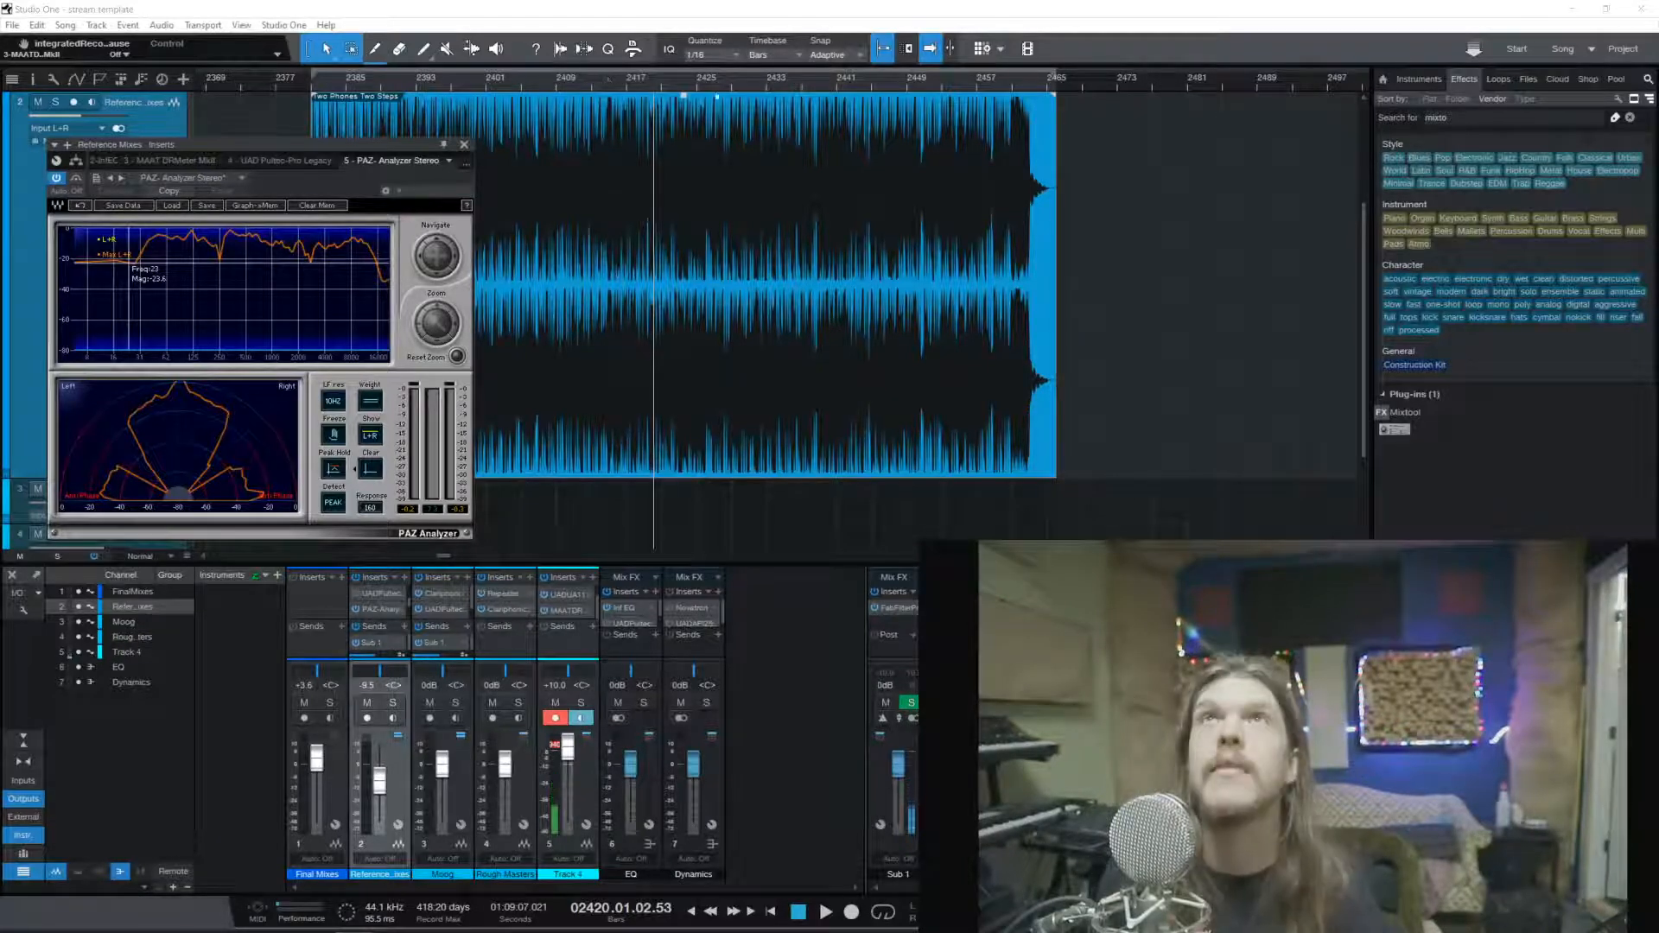
Examine the PAZ-Analyzer spectrum while replaying the Two Phones clip from about bar 2421 and from bar 2425
click(675, 87)
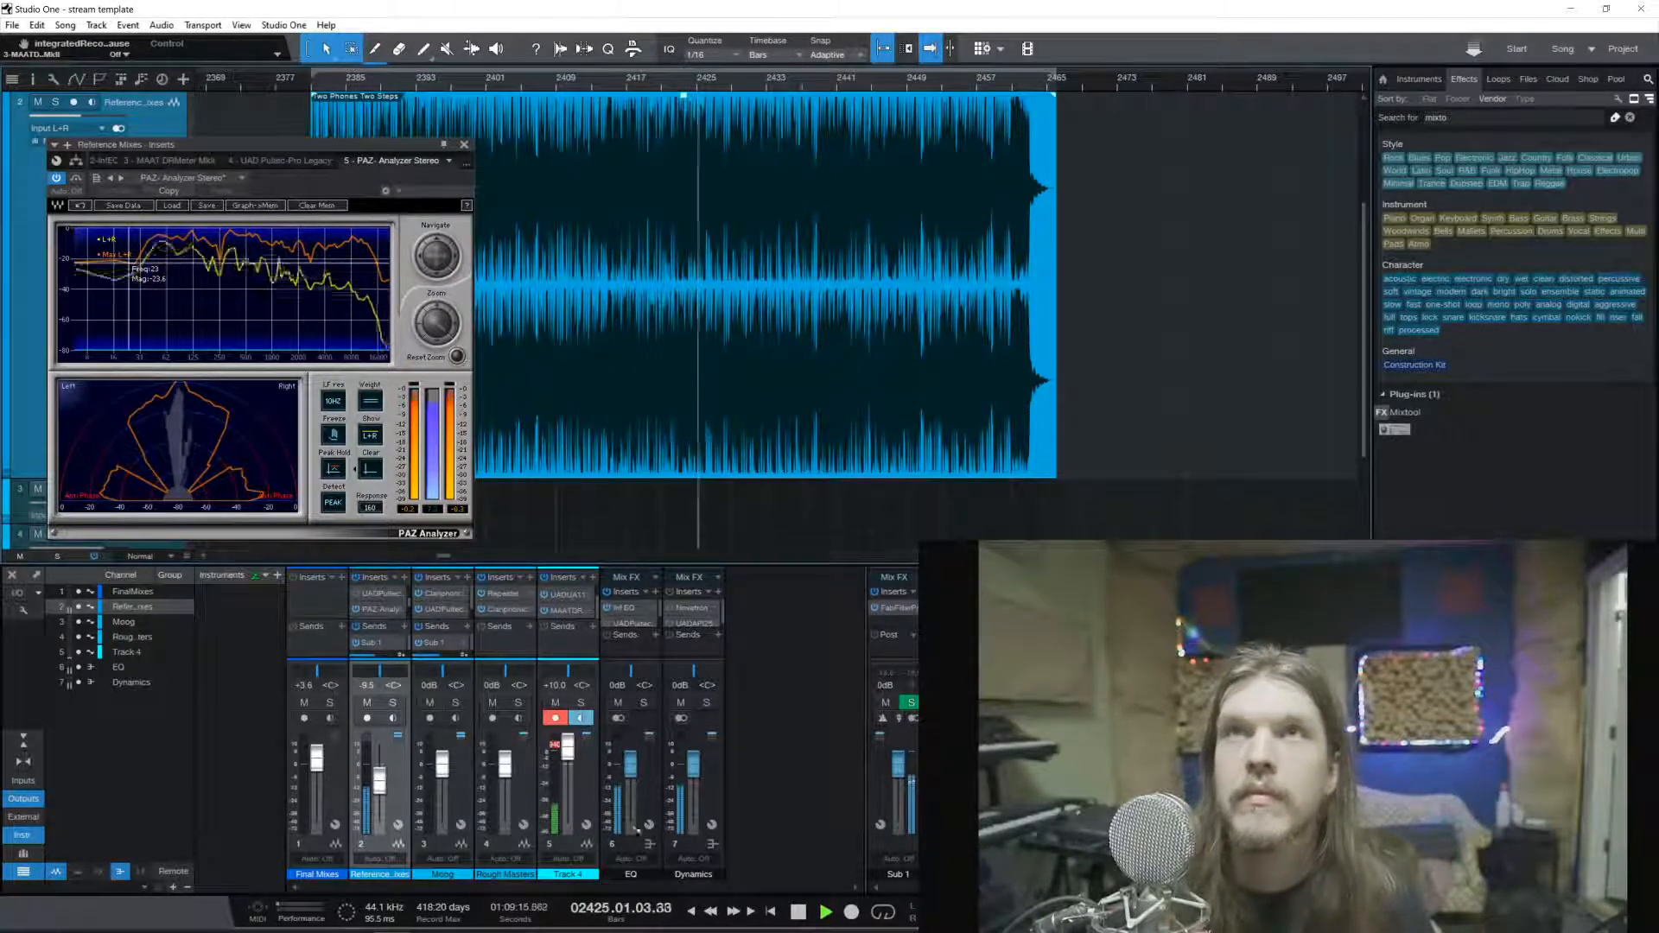
click(795, 913)
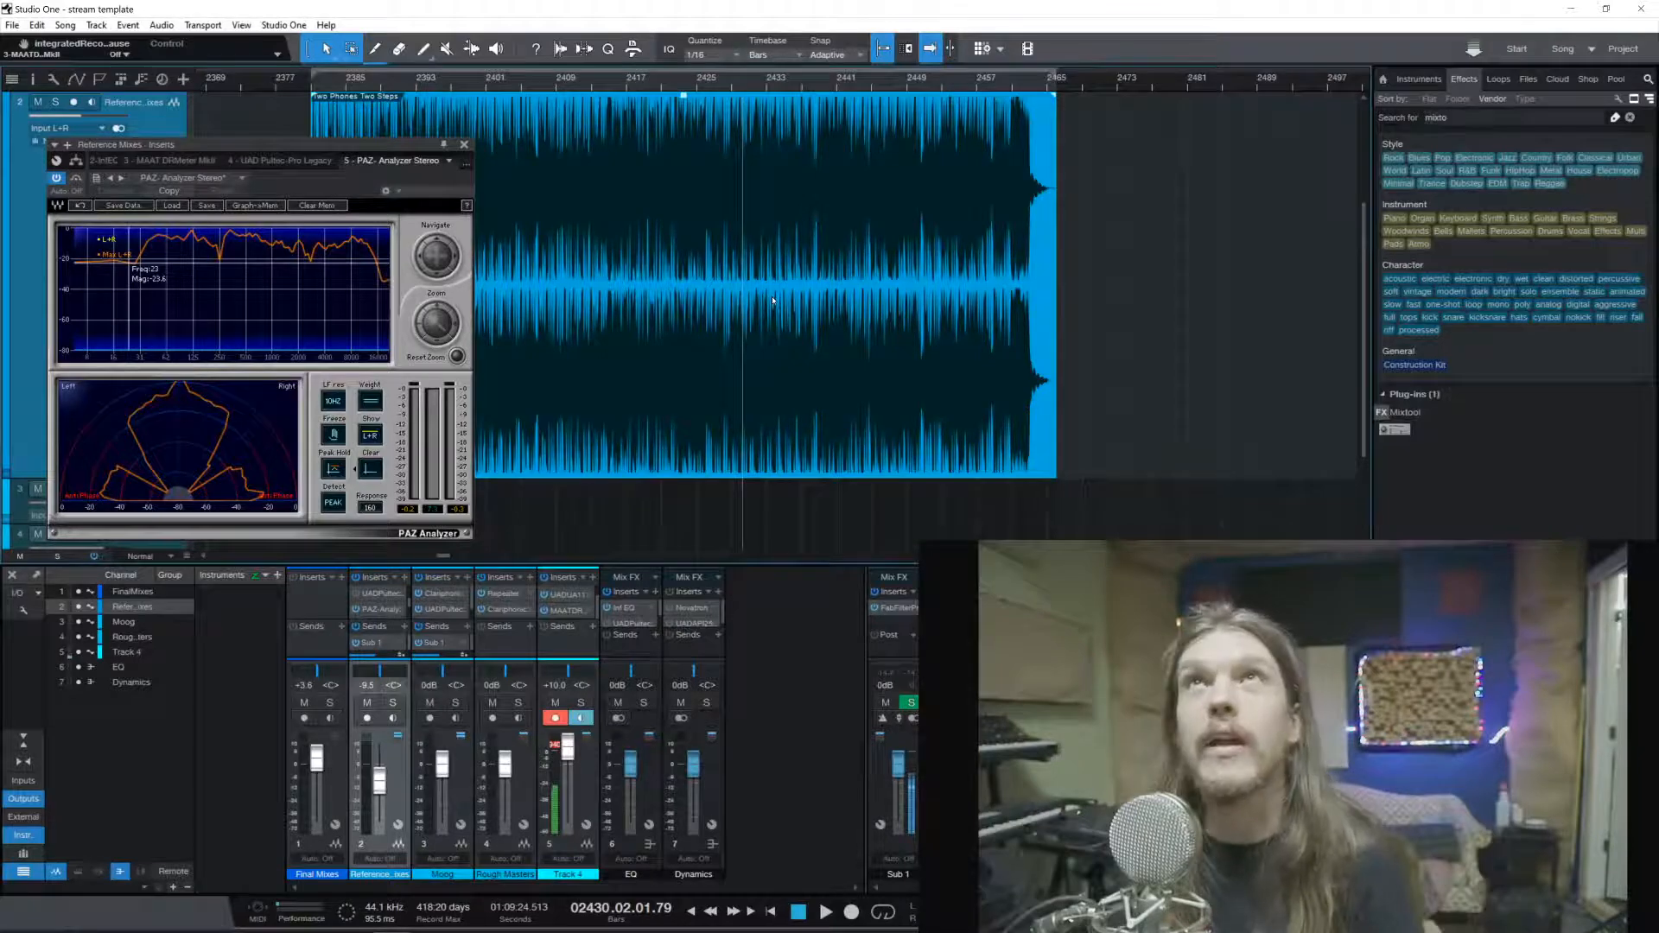
click(670, 84)
key(space)
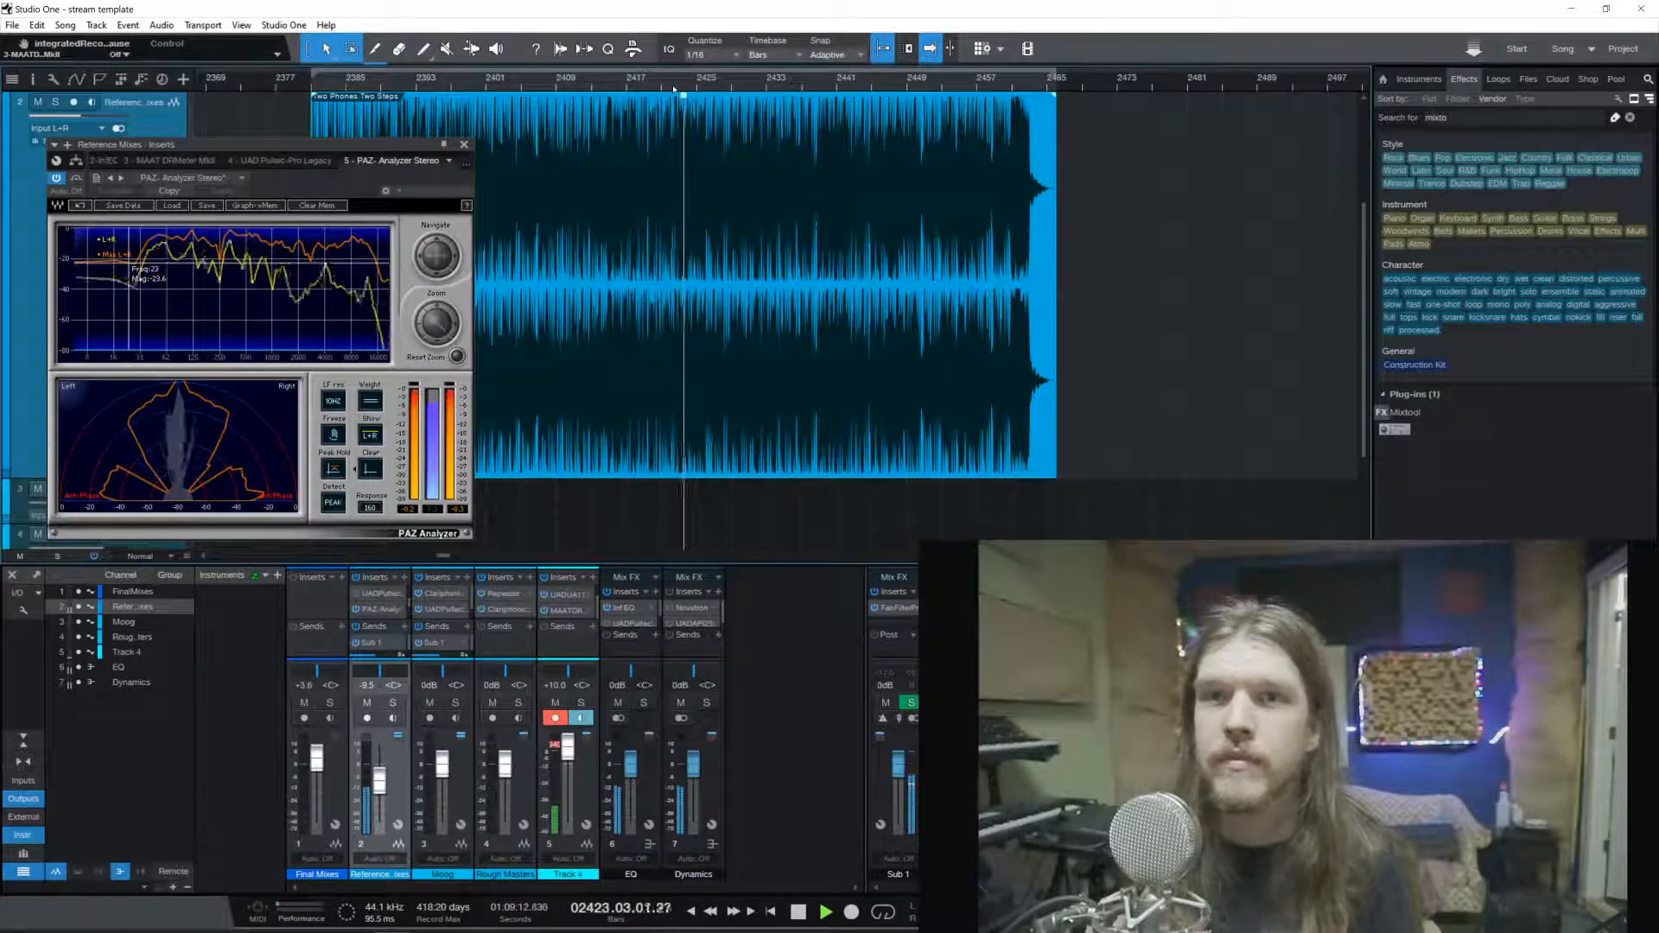
key(space)
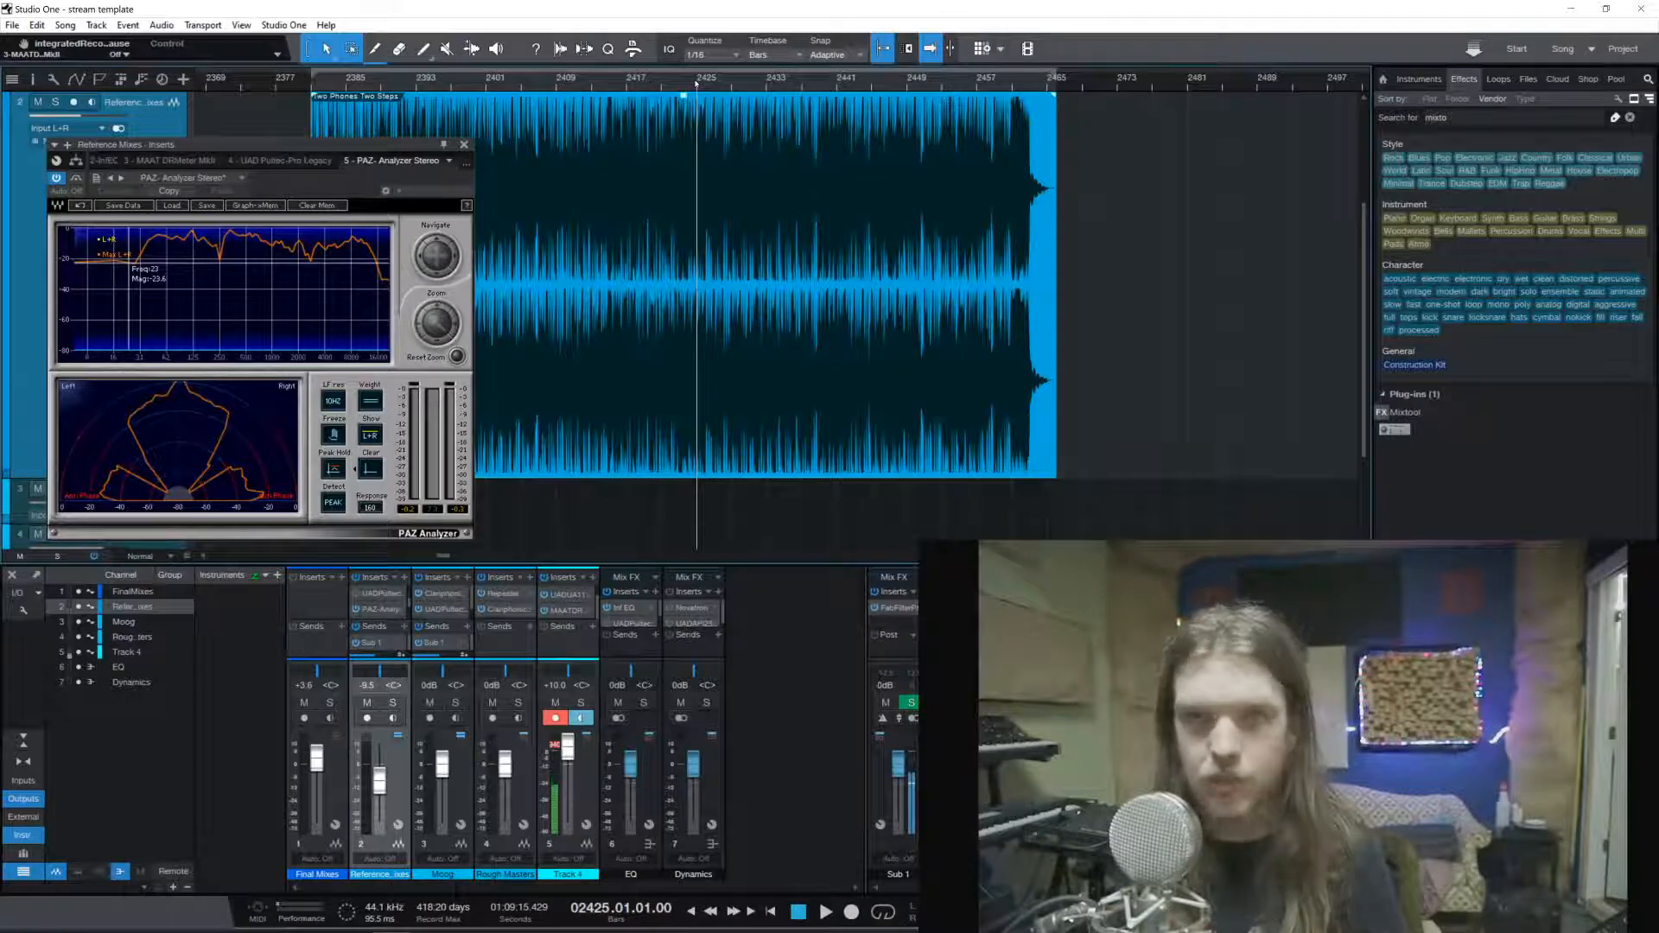
key(space)
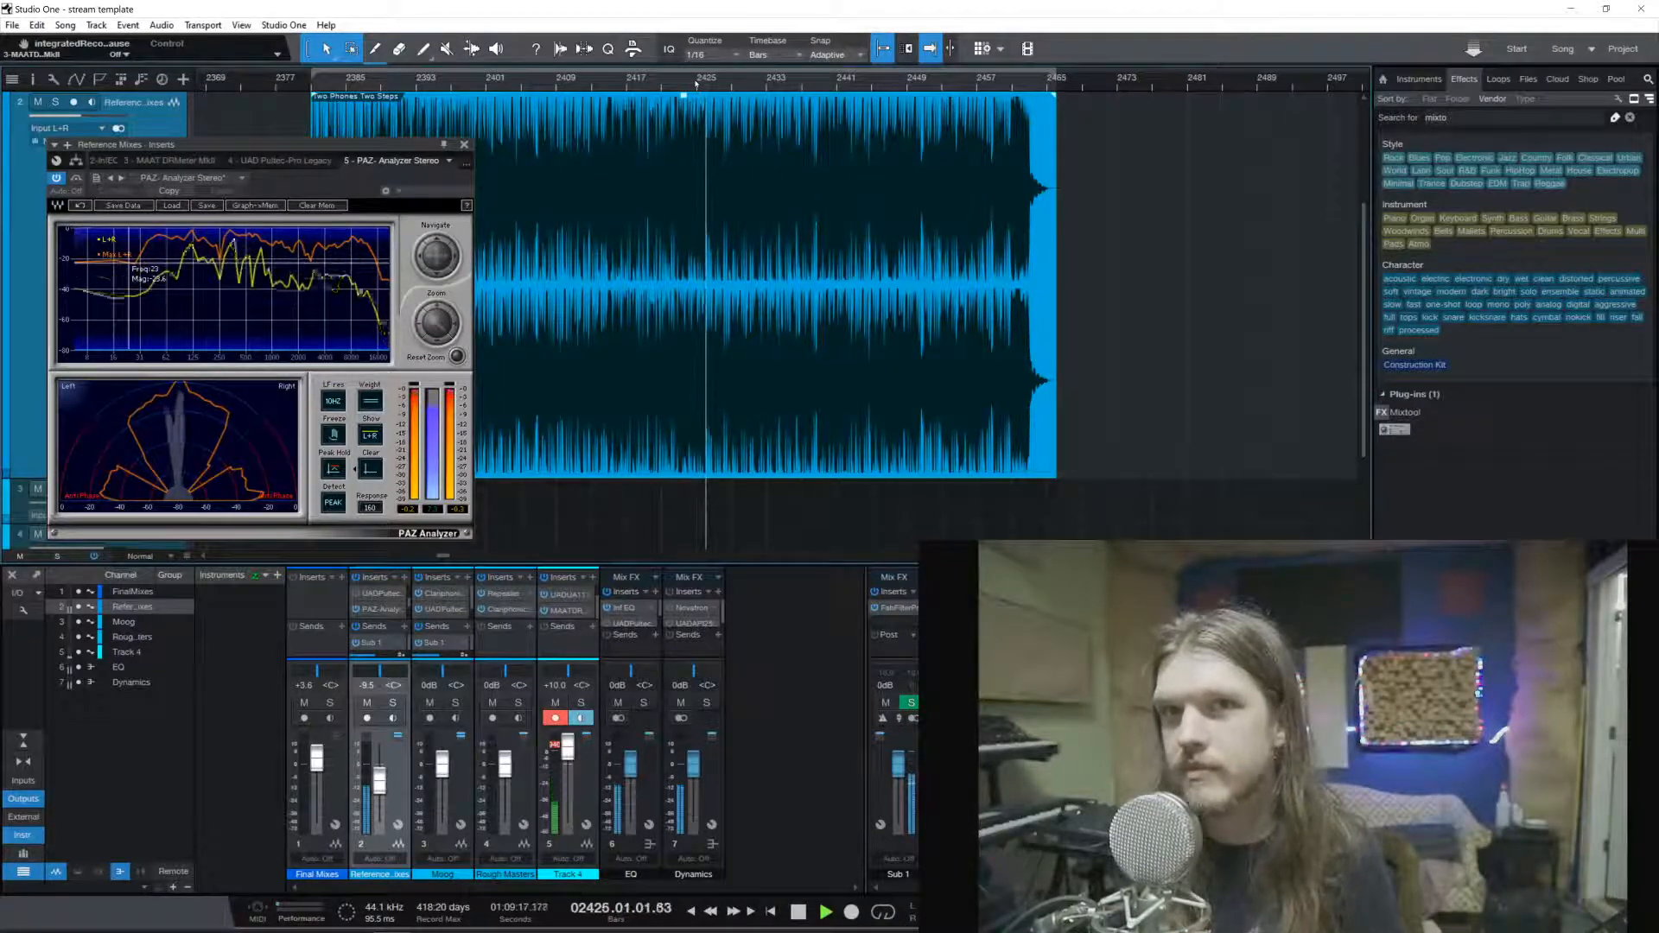
key(space)
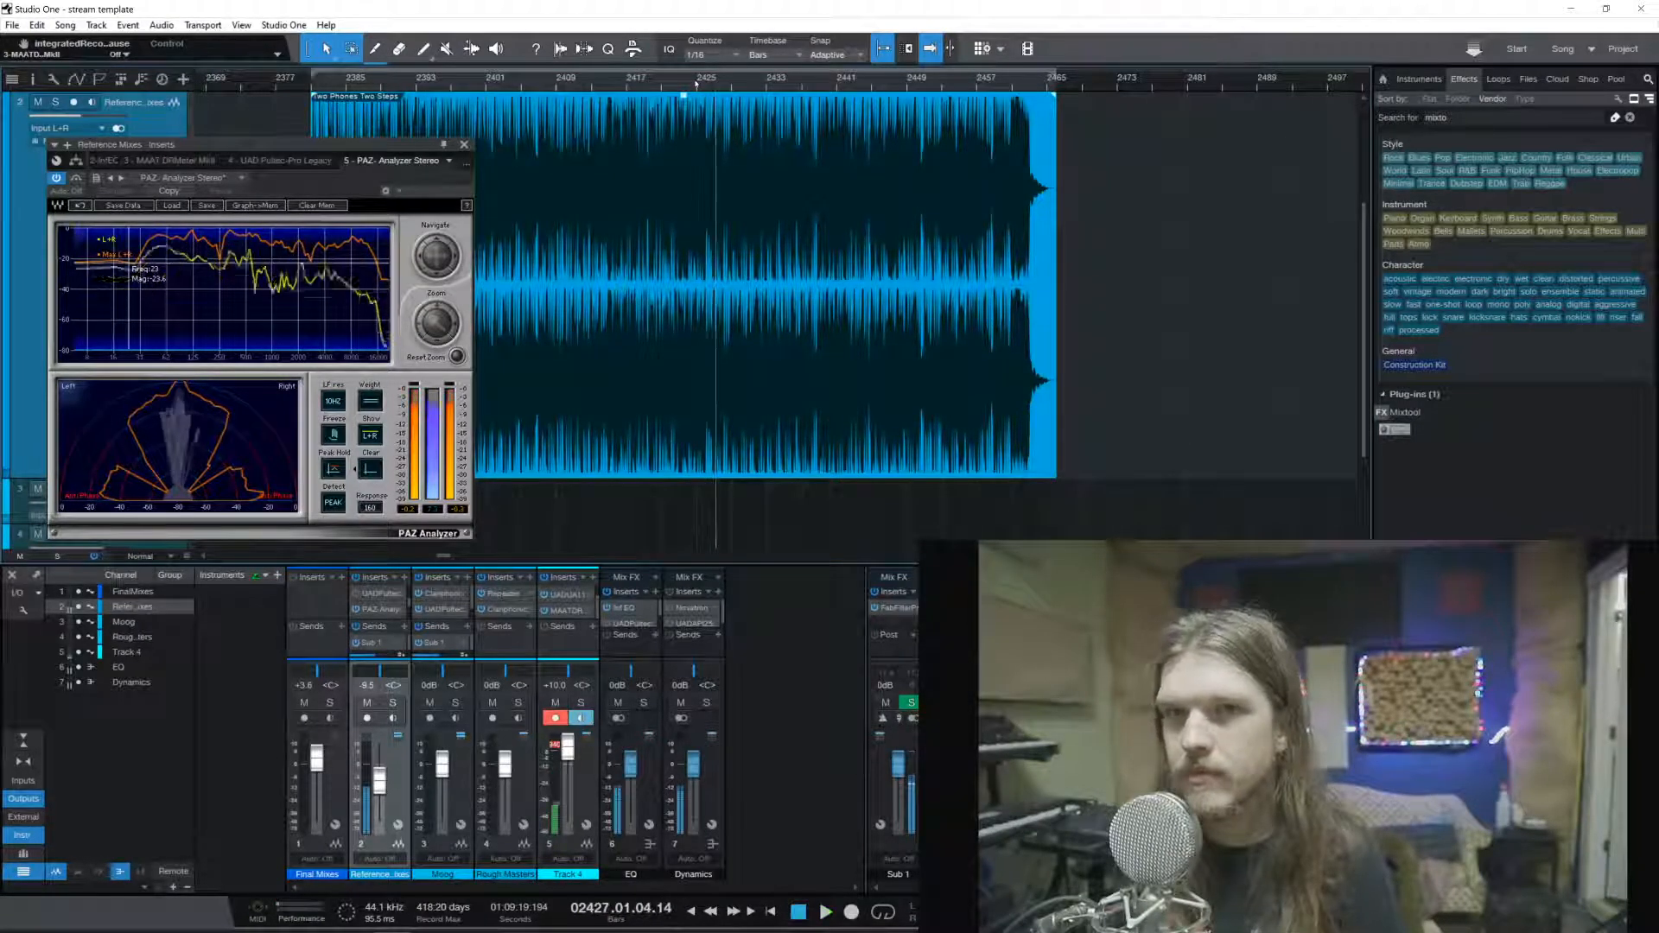
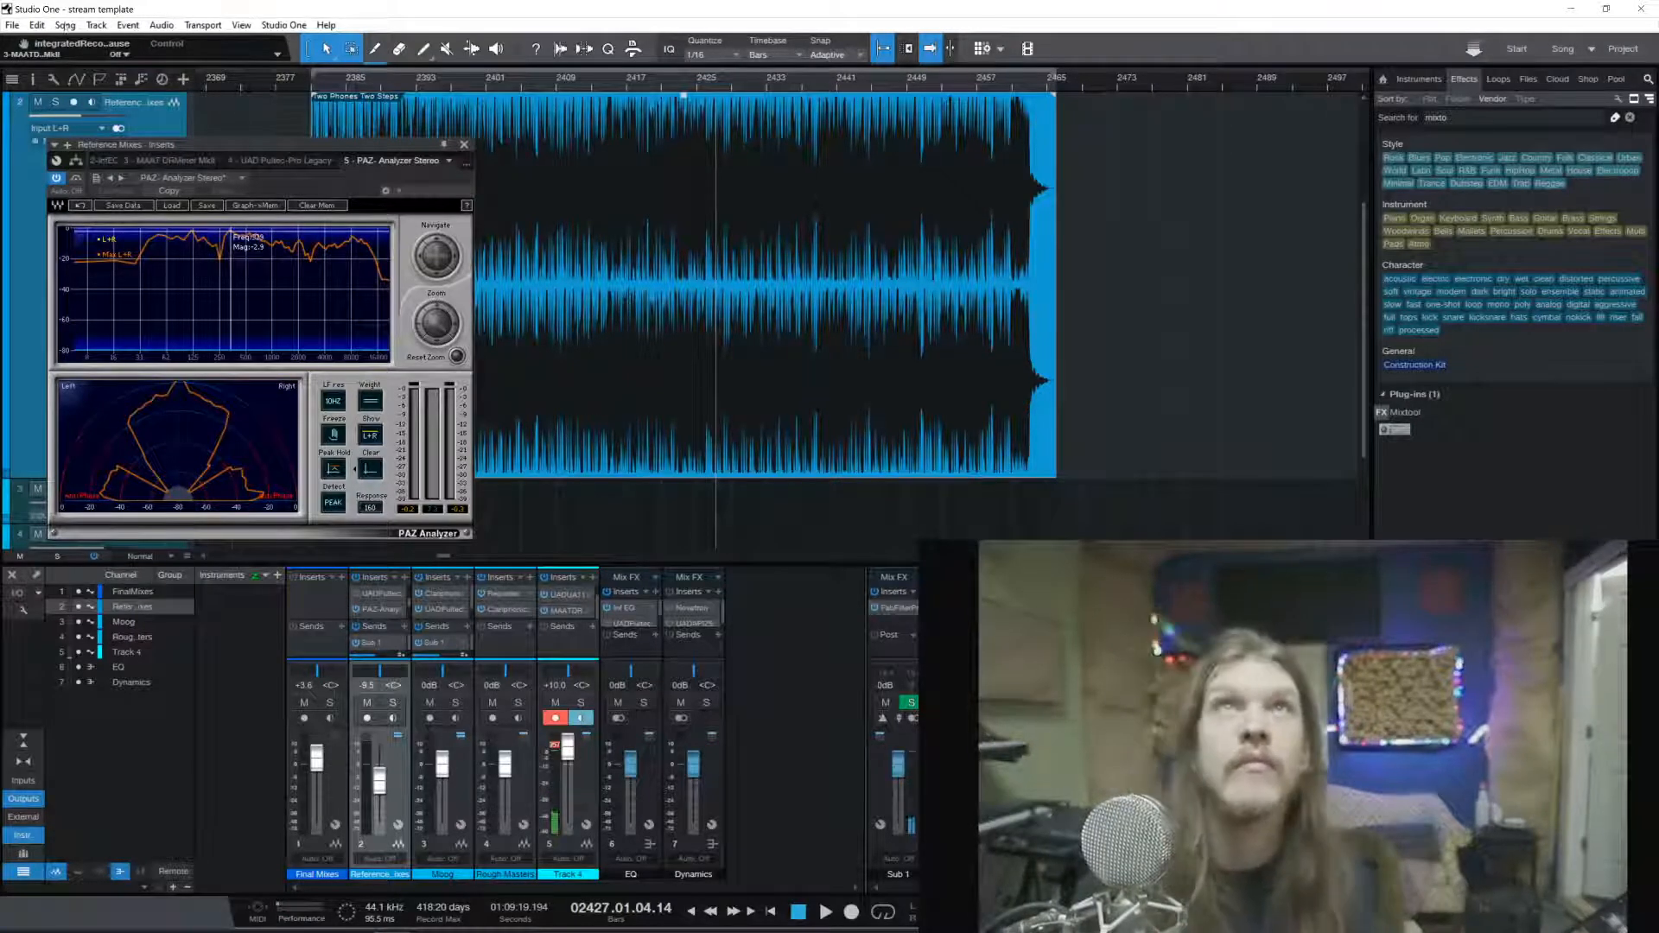
Move the PAZ-Analyzer window over the mixer and examine Breach master 2 on it, playing from bar 2162 and from both loud sections
drag(409, 143, 410, 155)
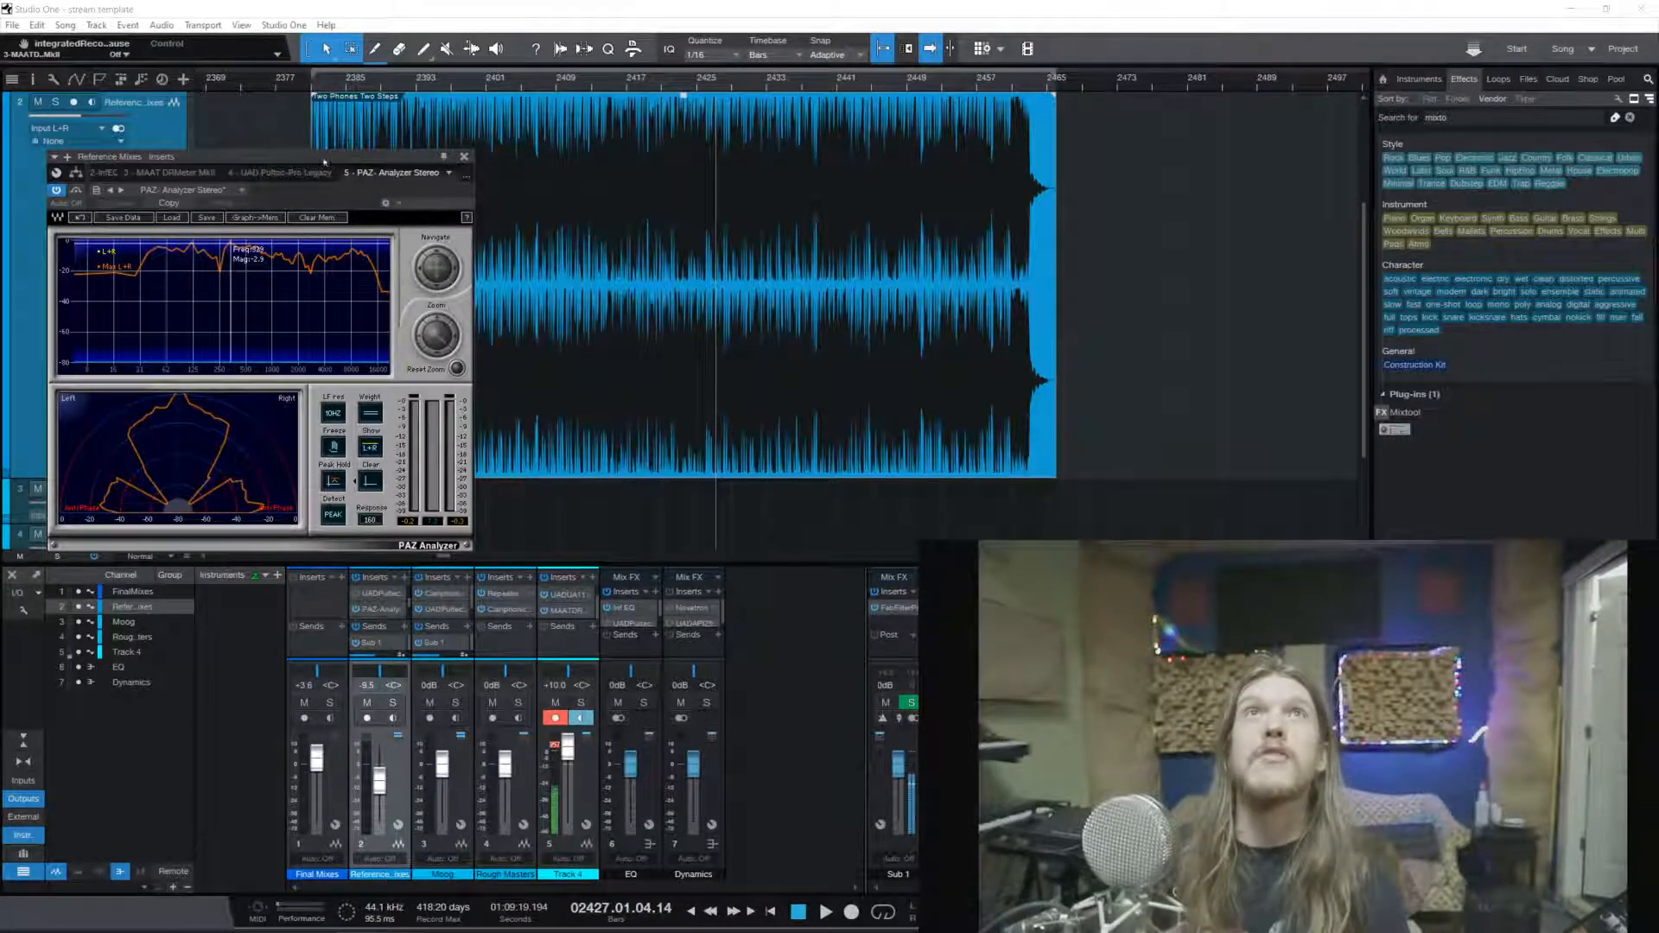
drag(244, 162, 956, 656)
drag(438, 557, 415, 557)
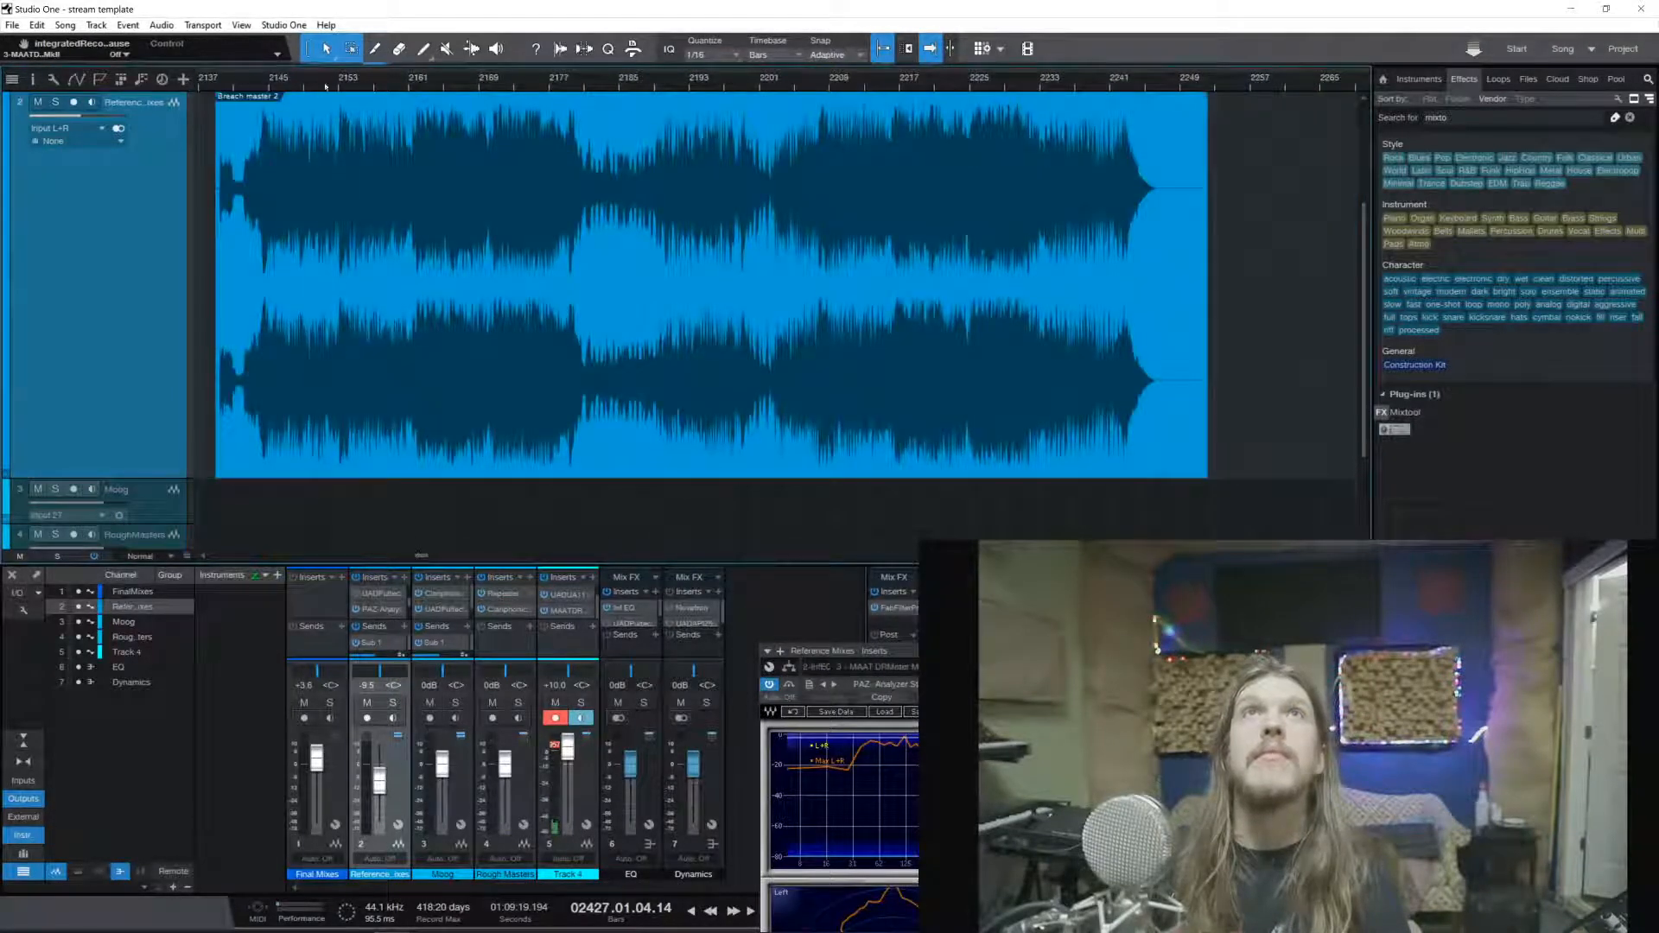
click(419, 87)
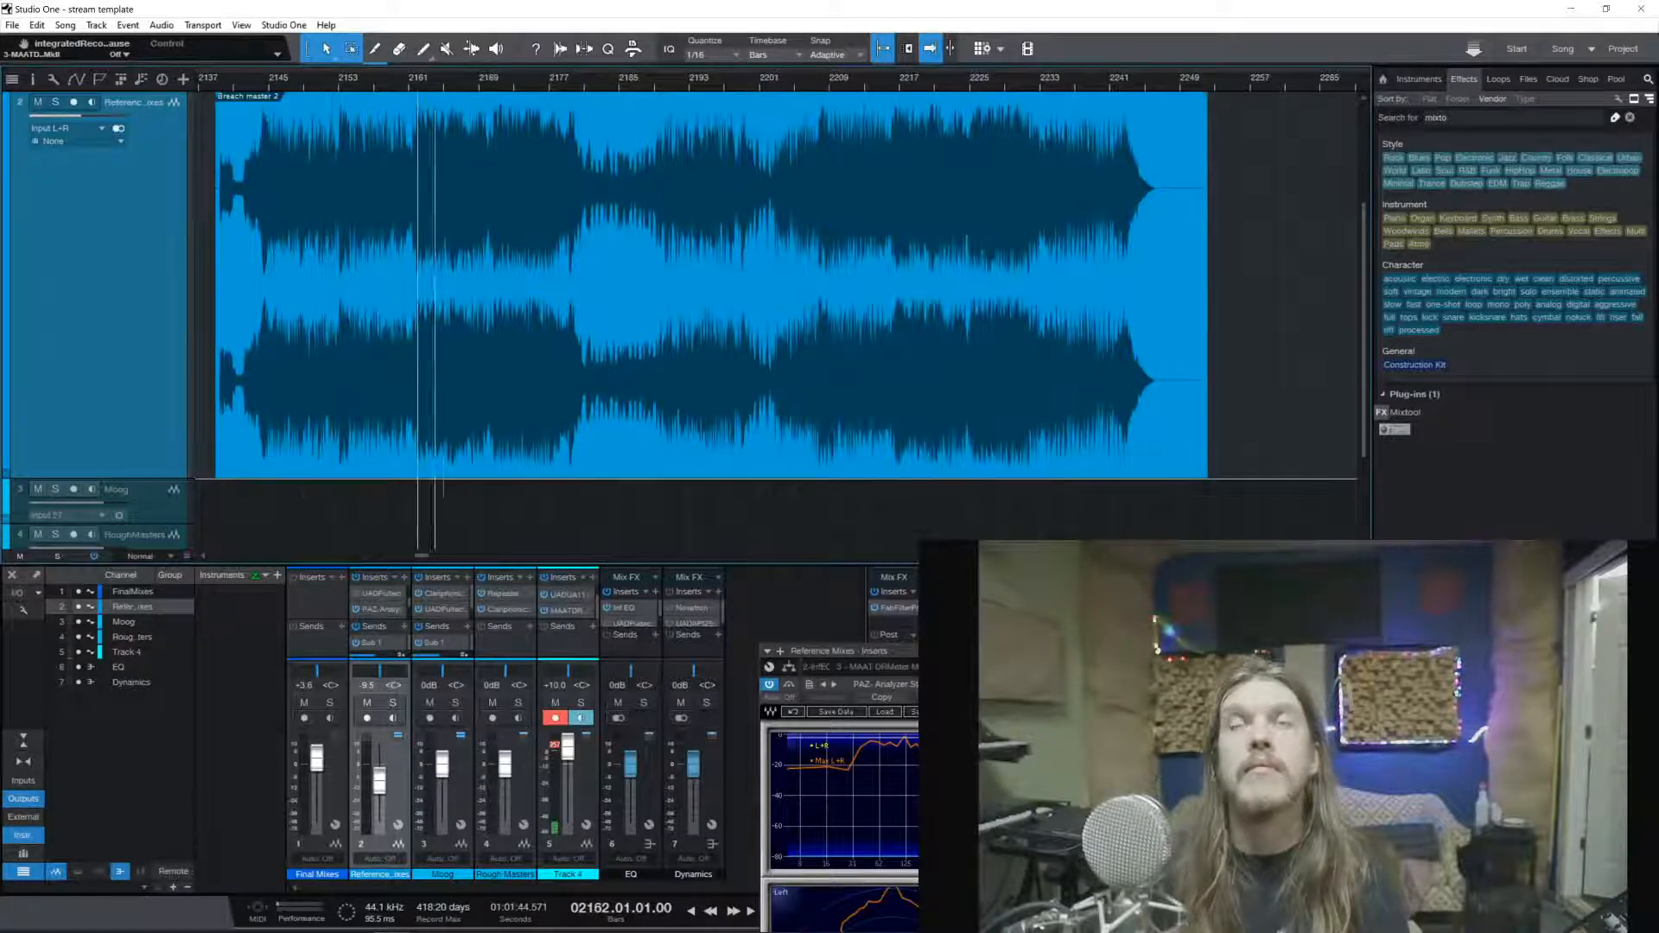
key(space)
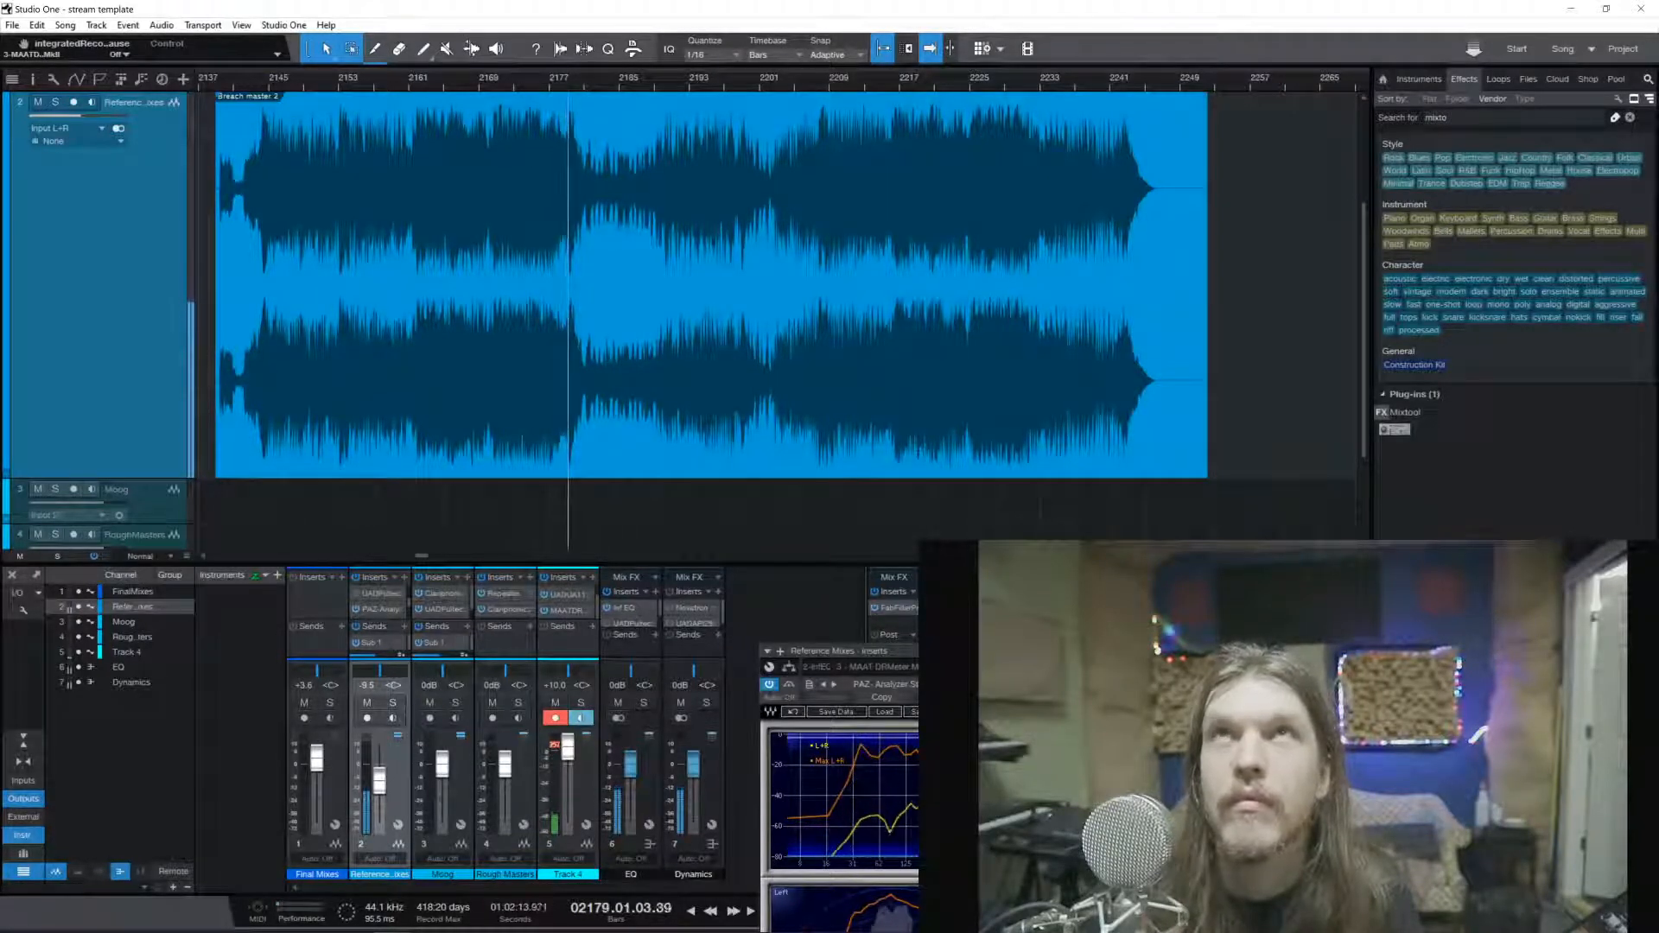
click(898, 82)
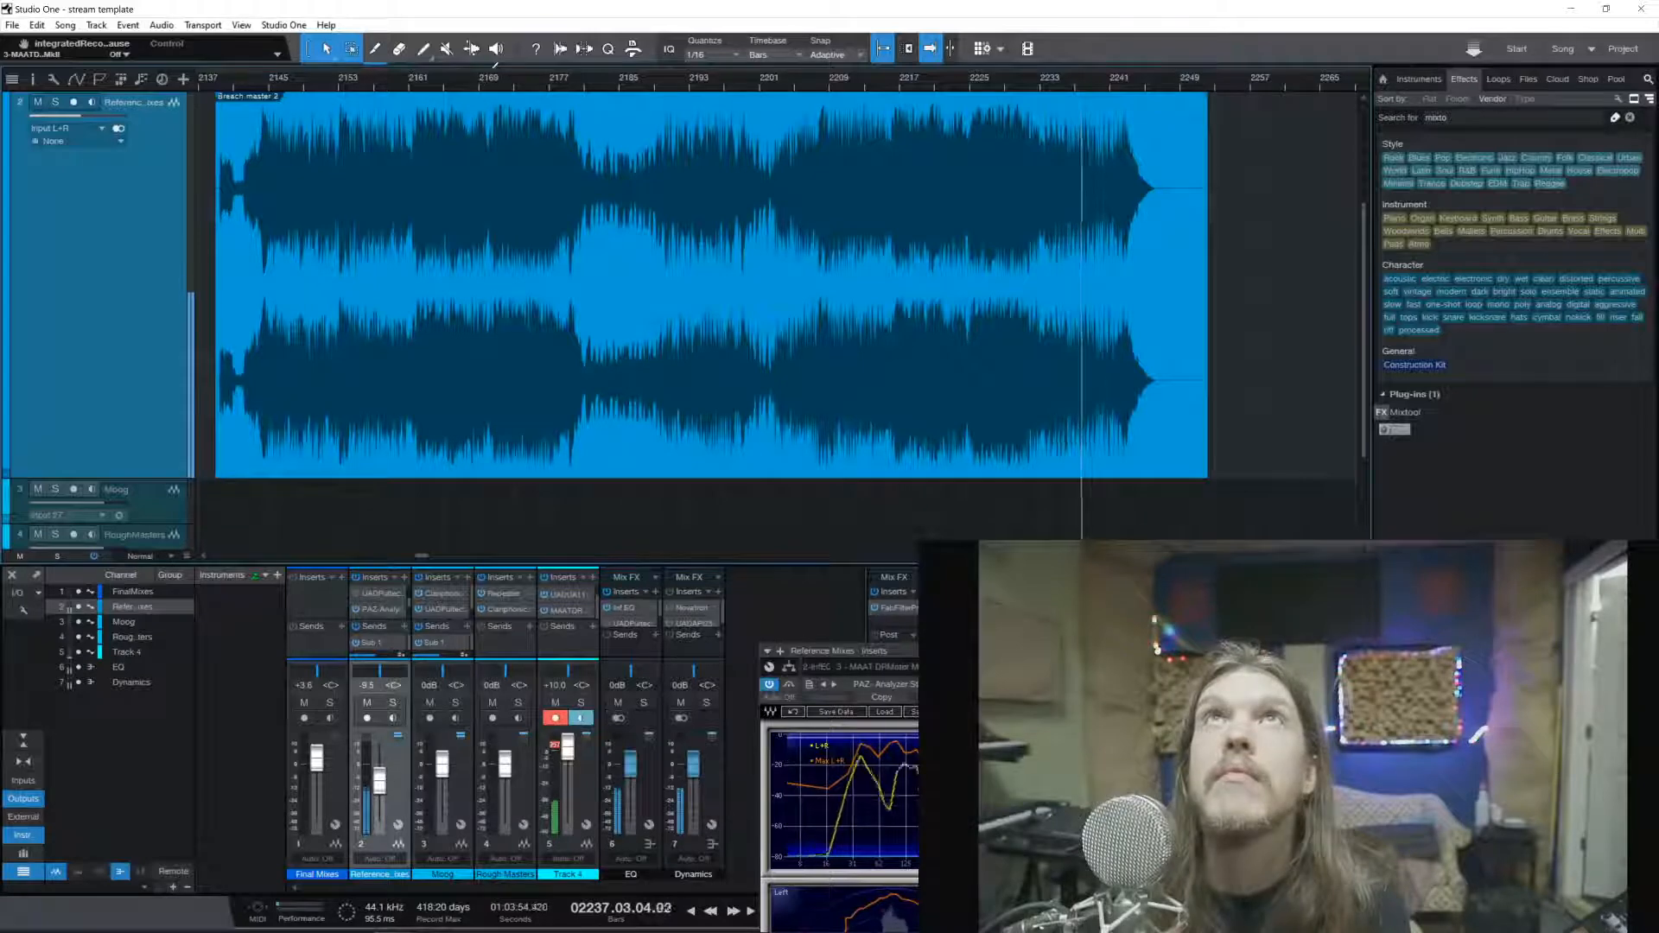
click(491, 79)
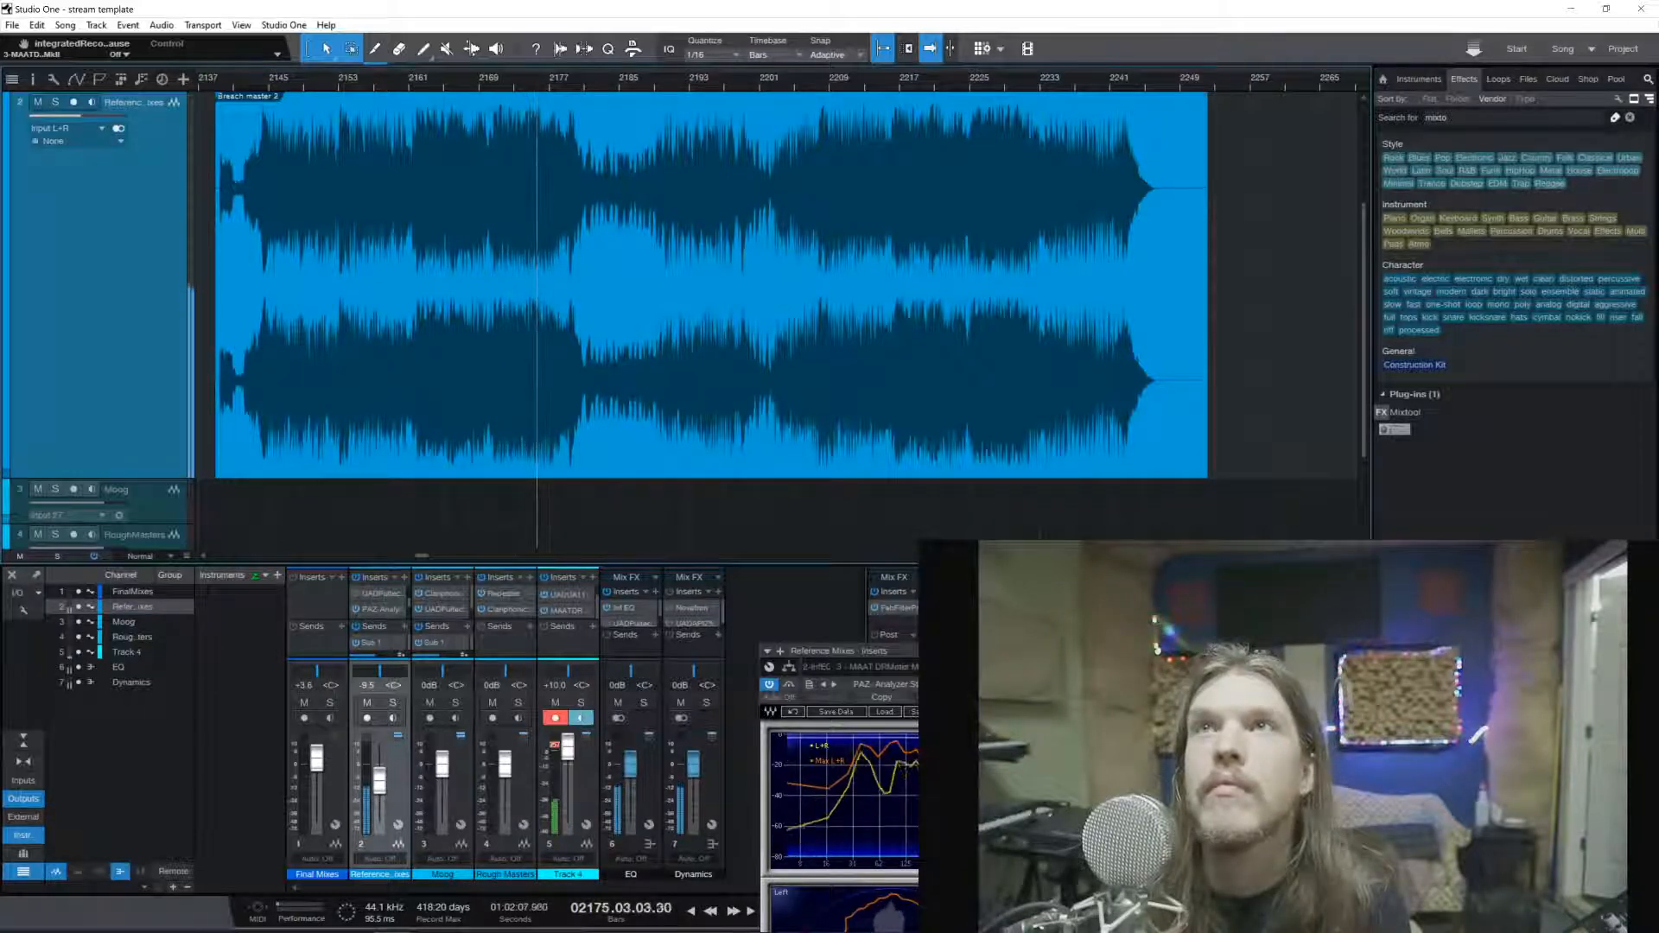
key(Escape)
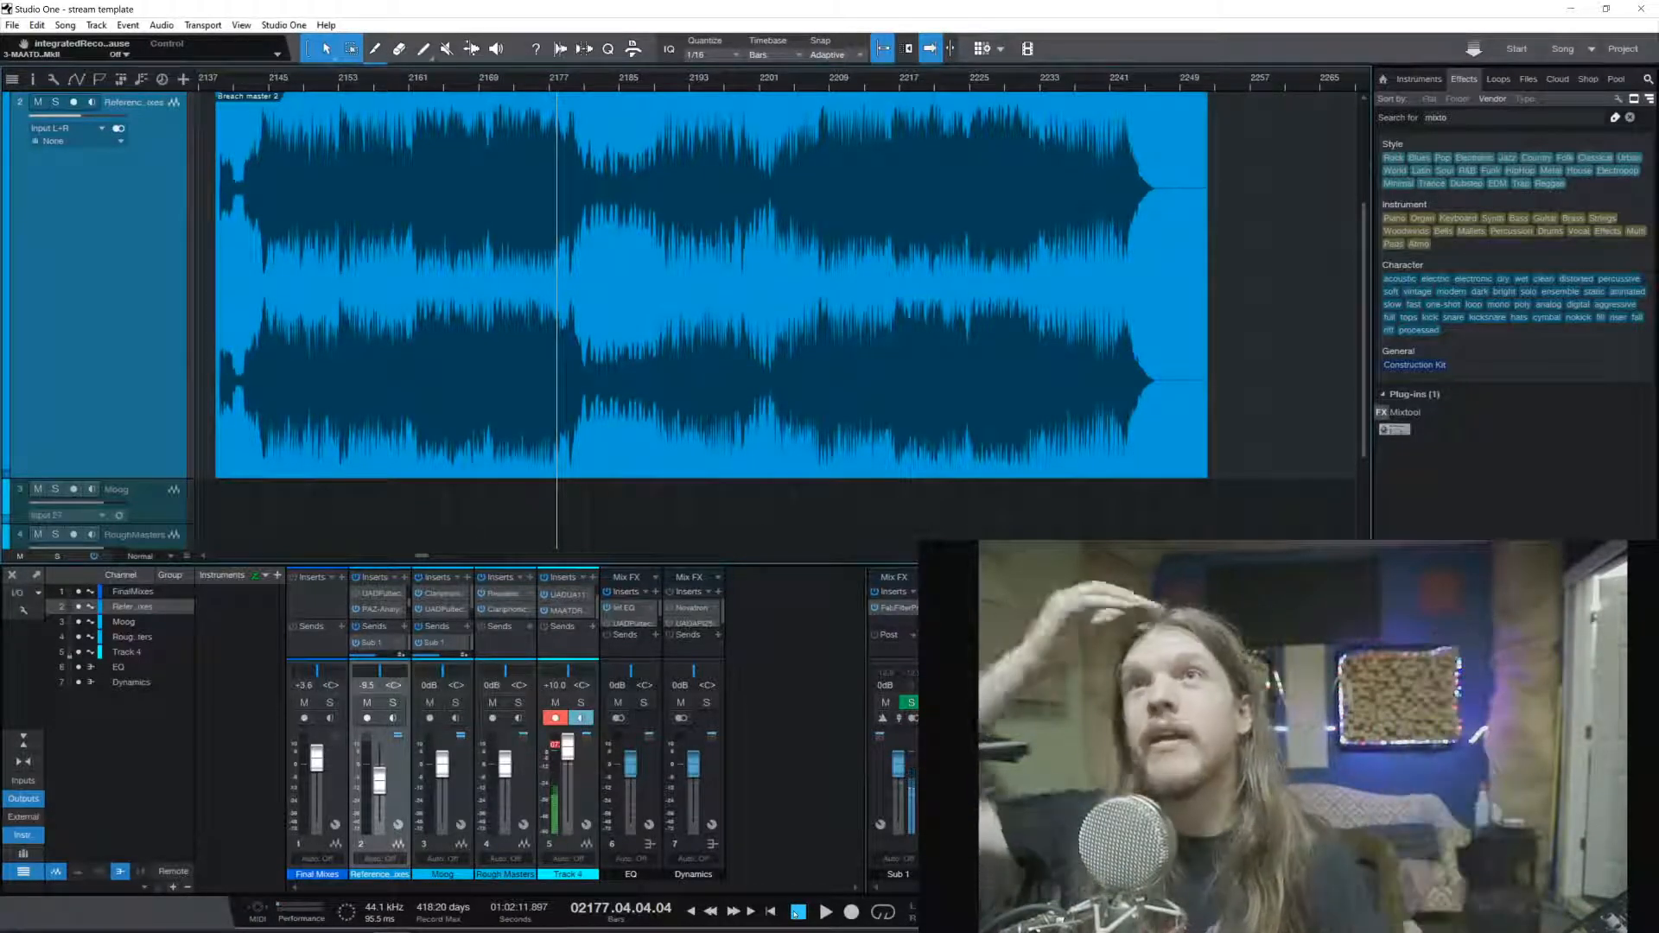
Review the PAZ-Analyzer Stereo curve on Reference Mixes, close its window, and disarm recording on Track 4
click(380, 609)
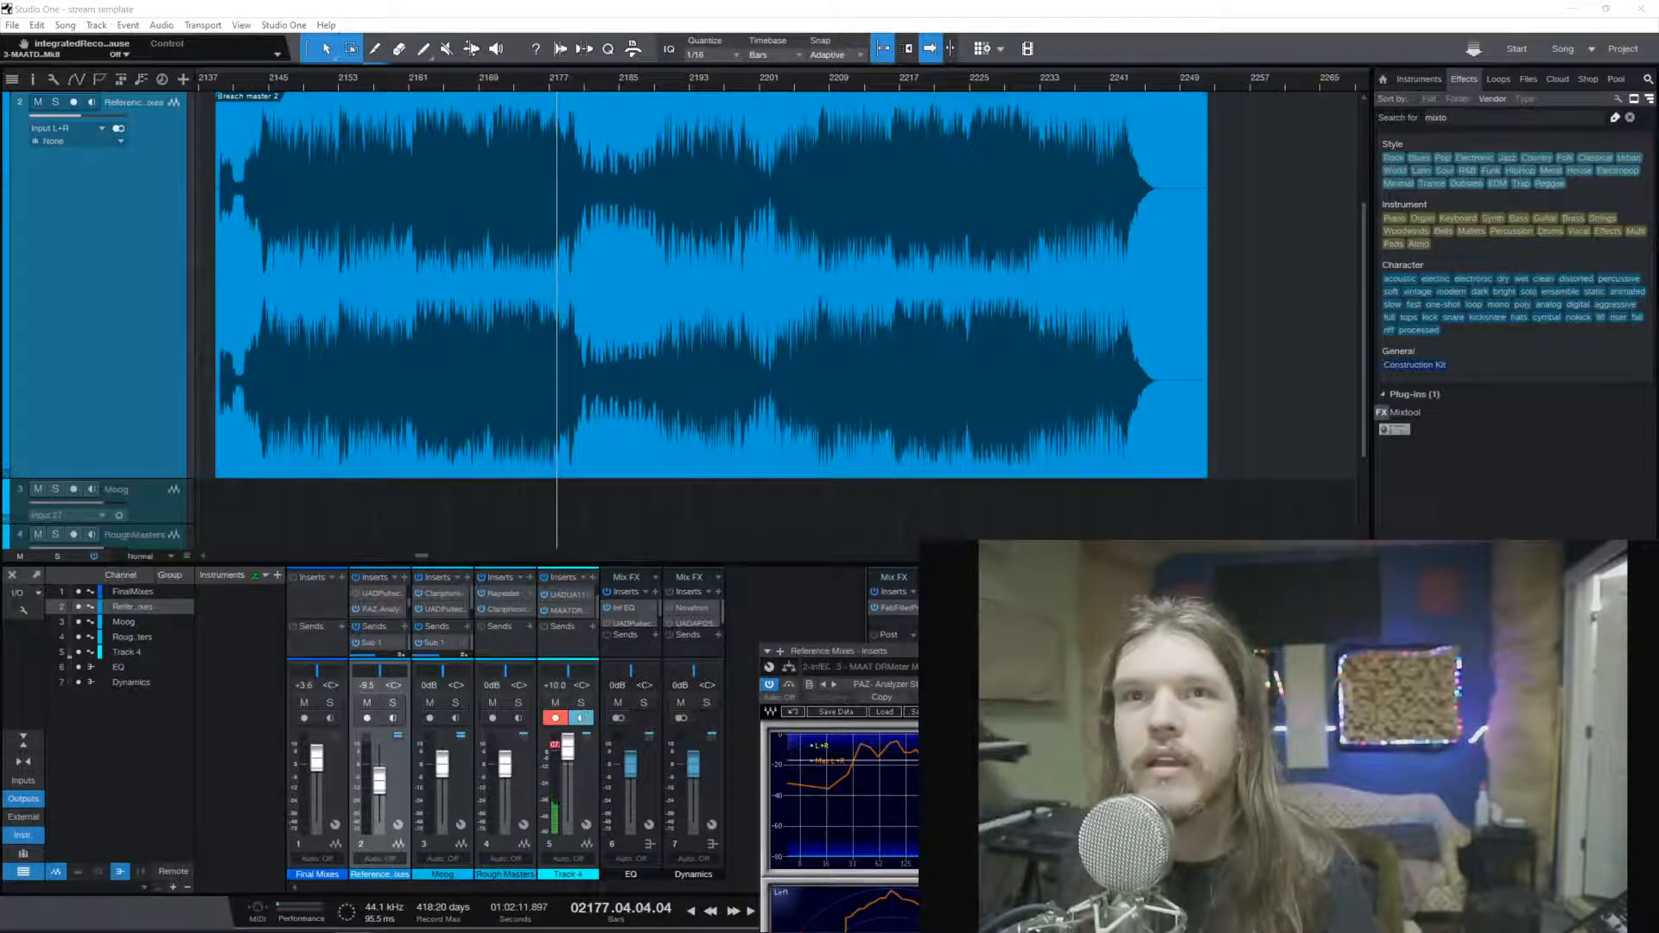
mouse_move(892, 929)
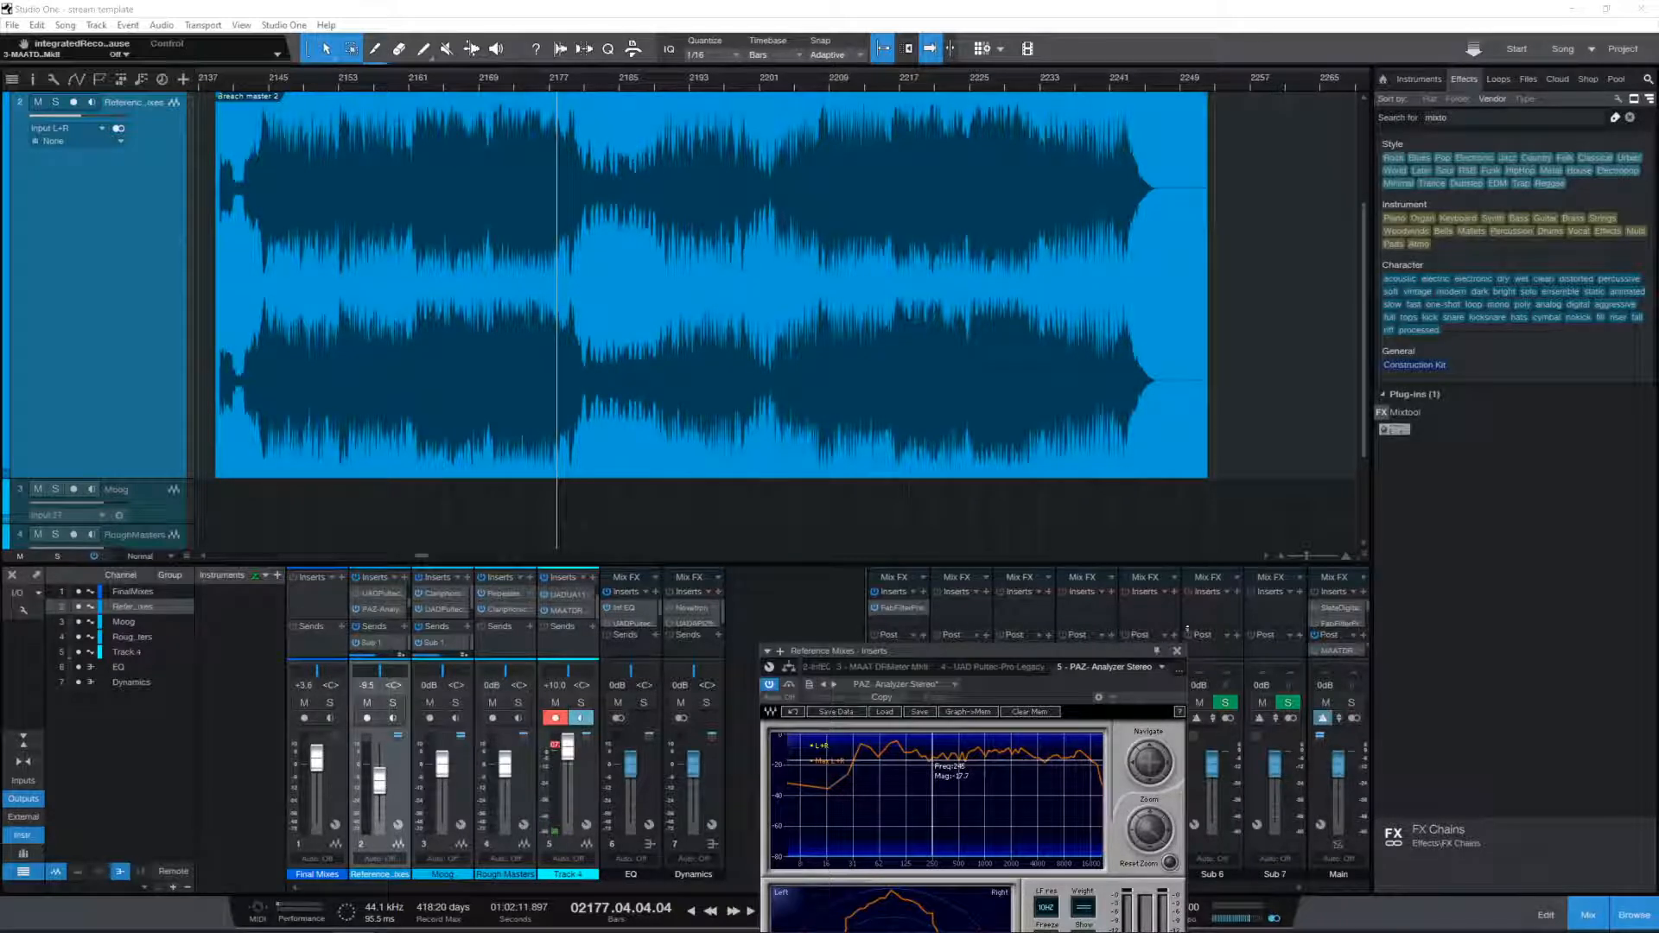
click(1176, 651)
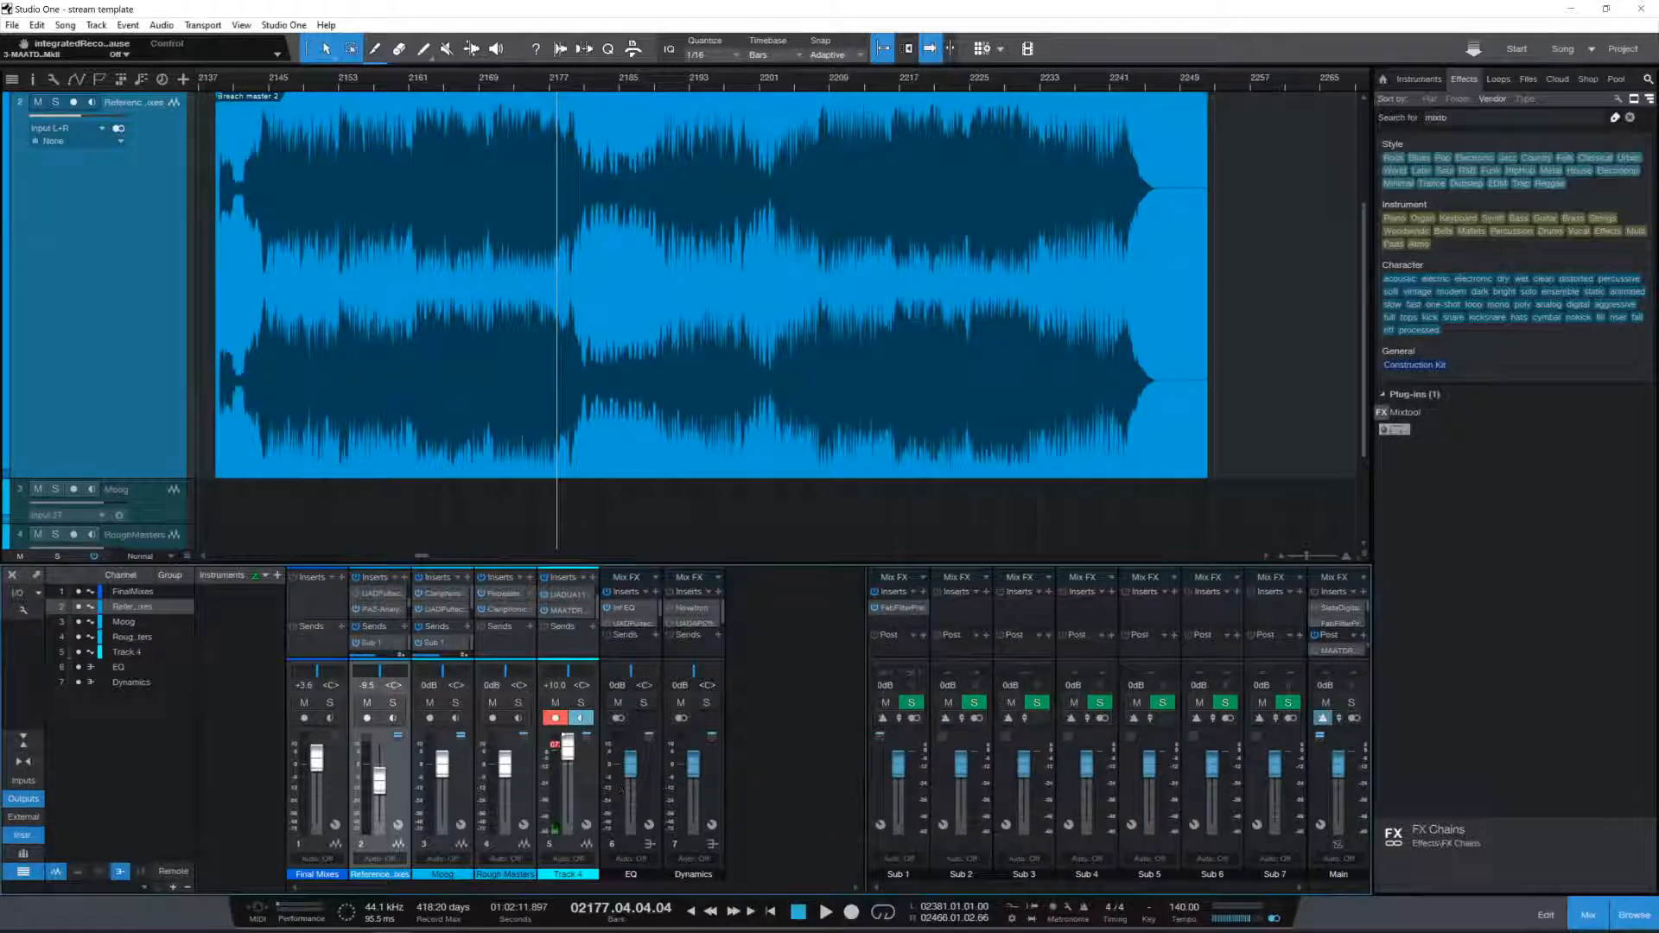
click(555, 718)
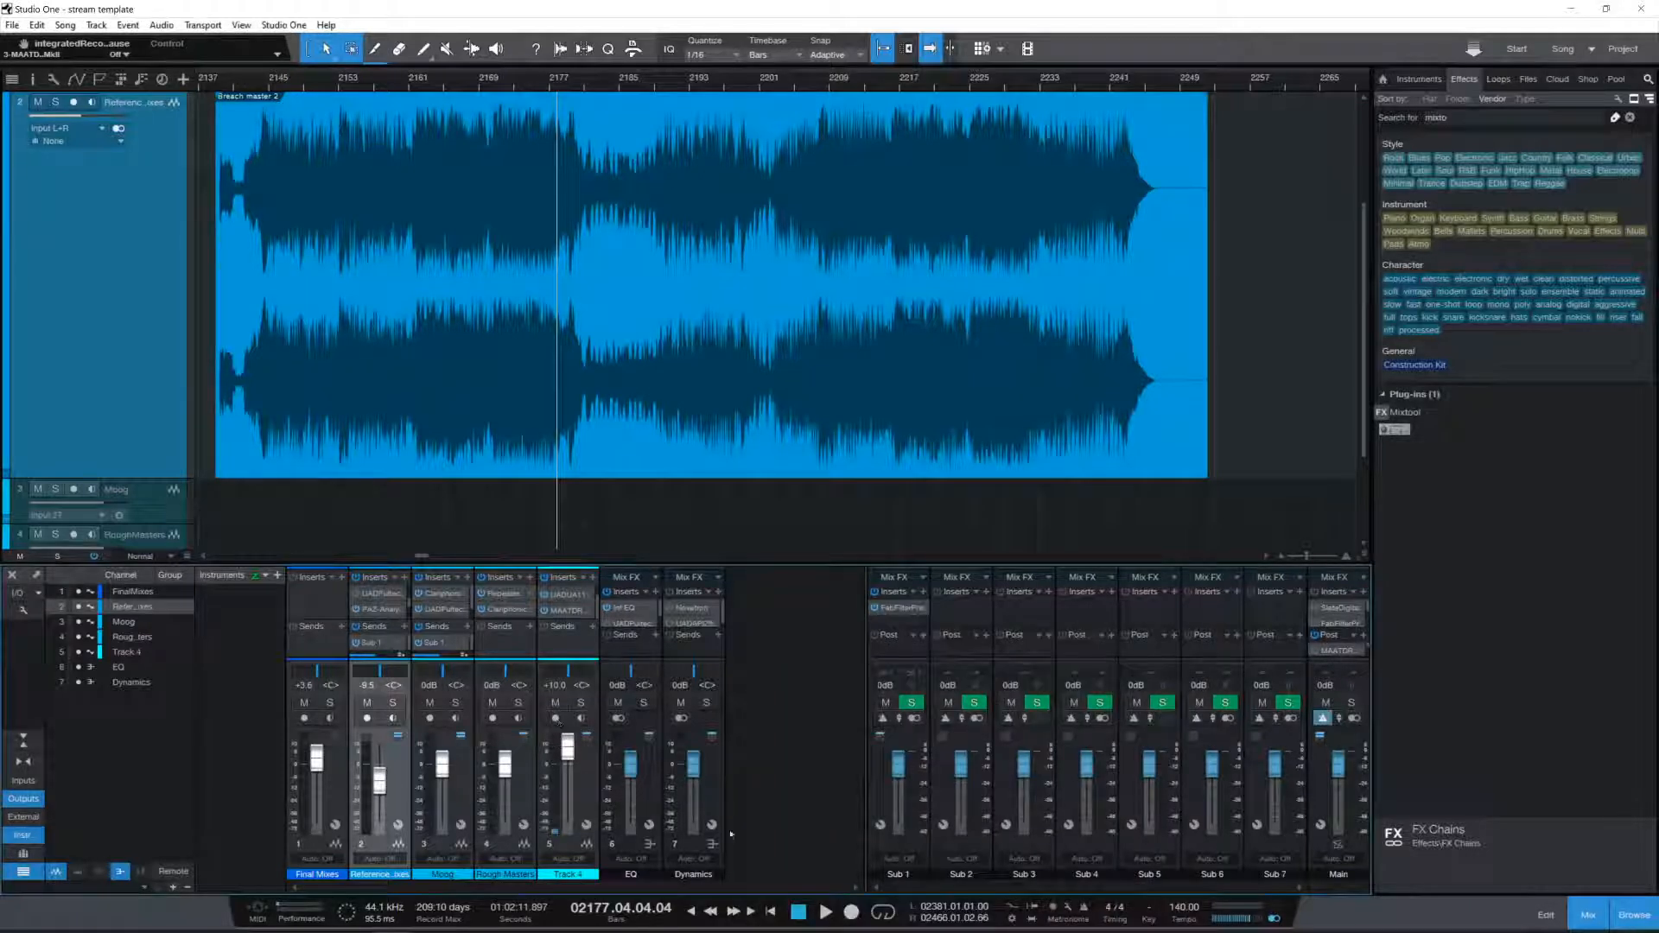